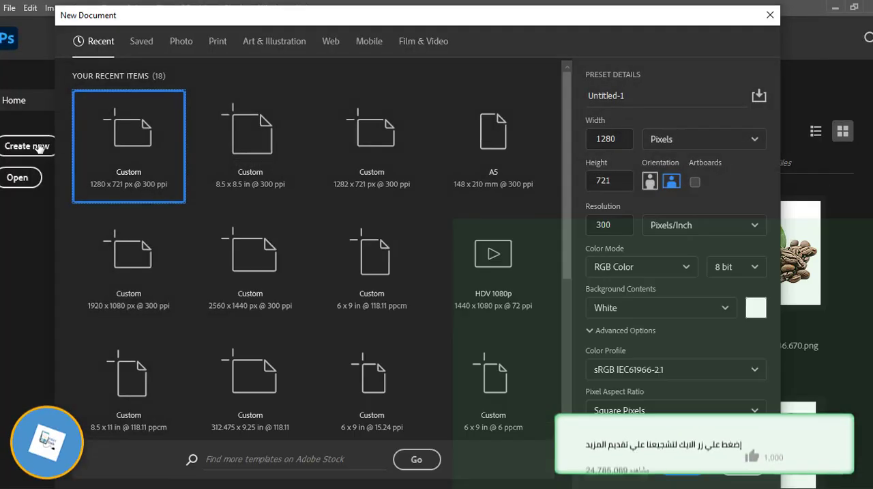
- Create an 8.5 x 8.5 in document at 300 ppi, crop it to about 2298 x 2910 px and reset the colors to default
left_click(249, 140)
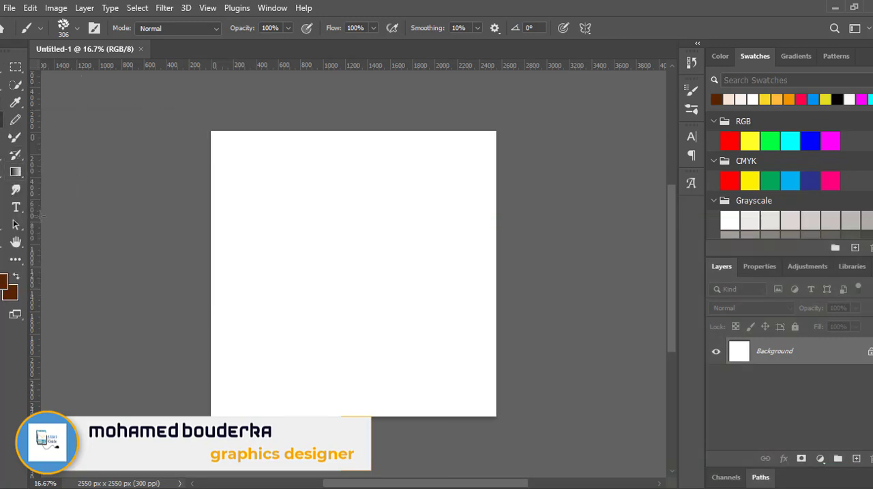
key("c")
mouse_move(213, 133)
left_mouse_down()
mouse_move(228, 113)
mouse_move(220, 112)
left_mouse_up()
key("d")
key("Return")
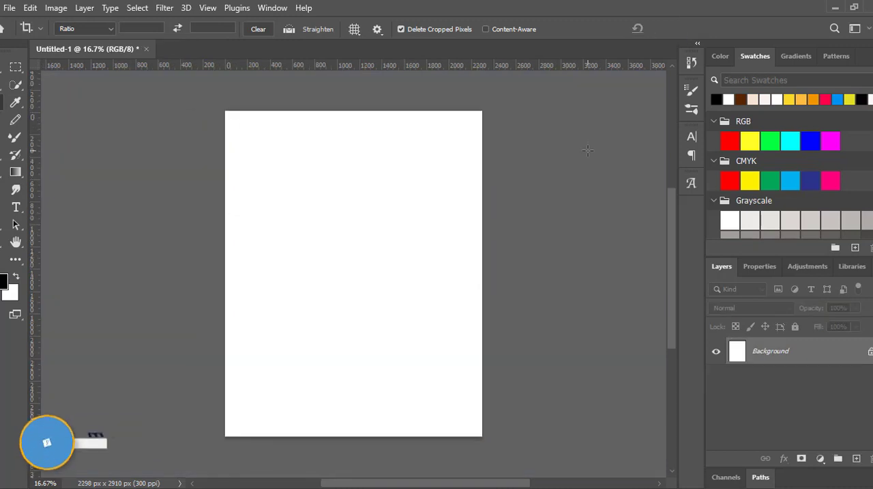
- Choose the Gradient tool, leave the gradient preset as it is, and set the foreground color to the RGB cyan swatch
left_click(17, 173)
left_click(77, 28)
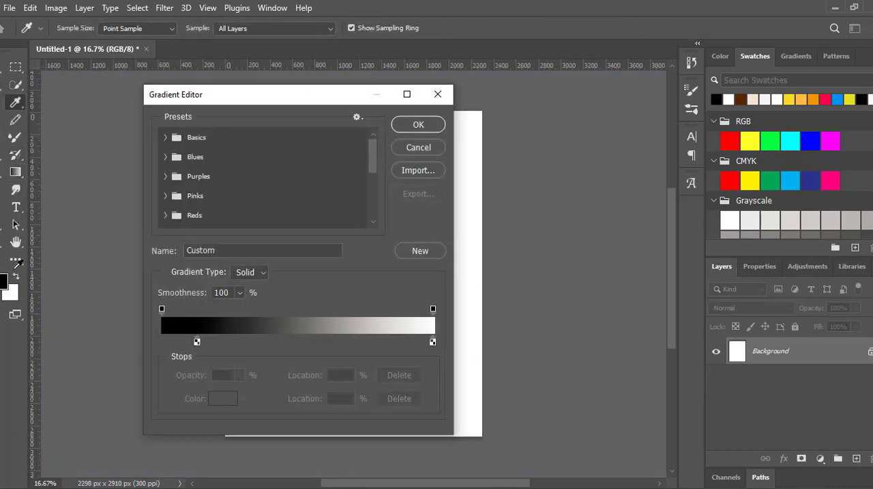
left_click(417, 148)
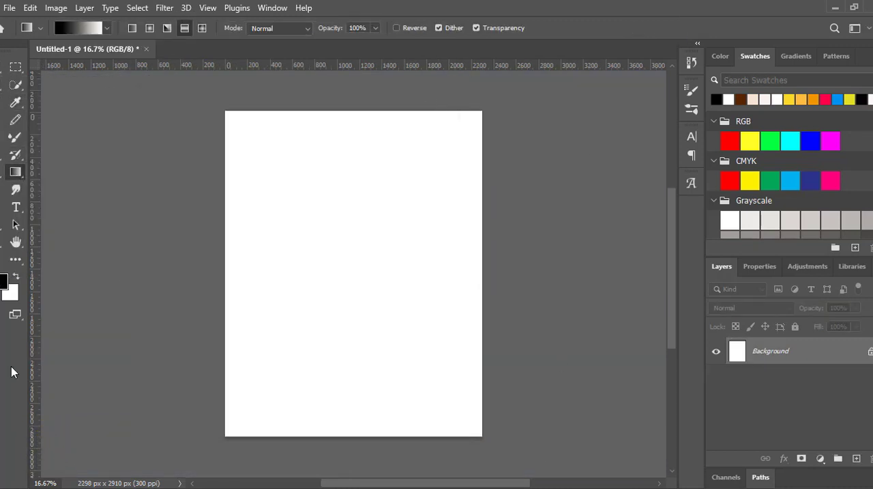
left_click(4, 280)
left_click(791, 140)
key("Return")
- Set the background color to light blue #9ce9f5
left_click(10, 293)
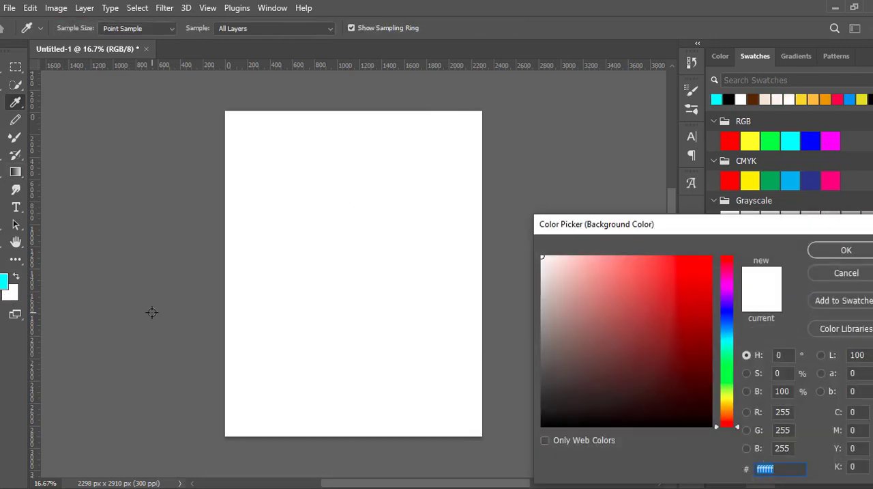
left_click(729, 338)
left_click(603, 262)
left_click(830, 257)
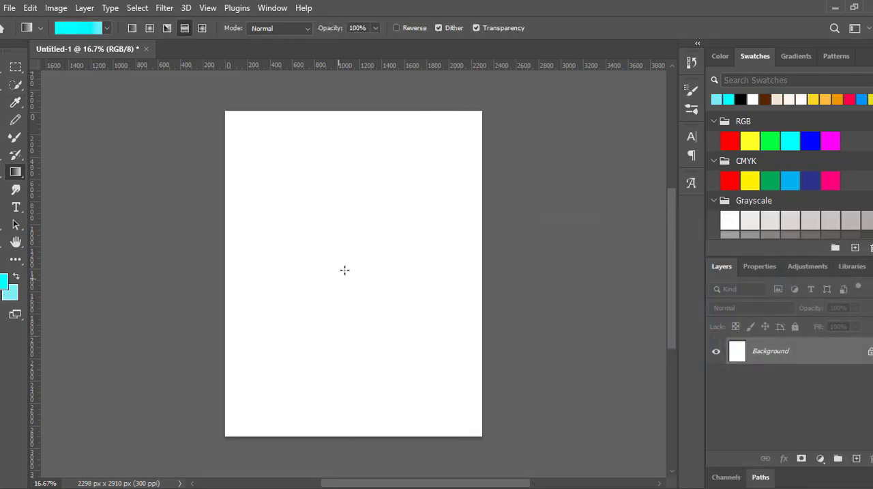
- Fill the canvas with a reflected cyan gradient, and replace it with a radial one drawn outward from the canvas centre
left_click_drag(449, 149, 449, 149)
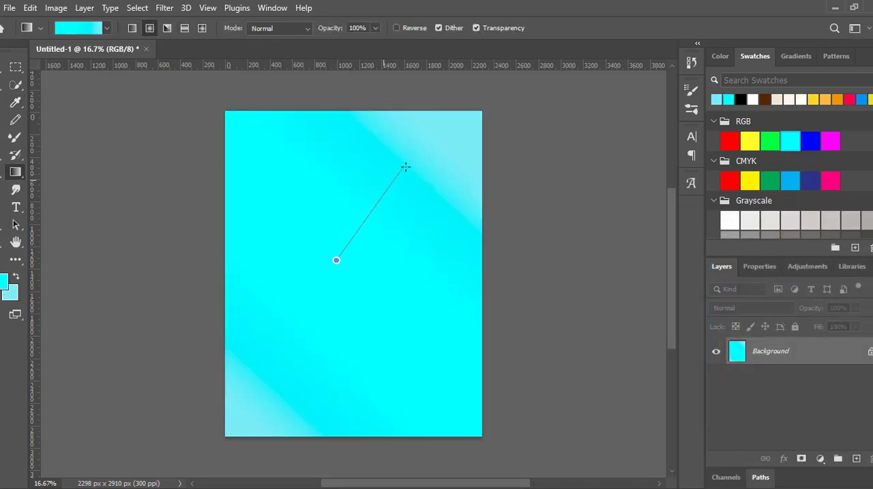
left_click_drag(405, 167, 425, 143)
left_click_drag(333, 296, 434, 133)
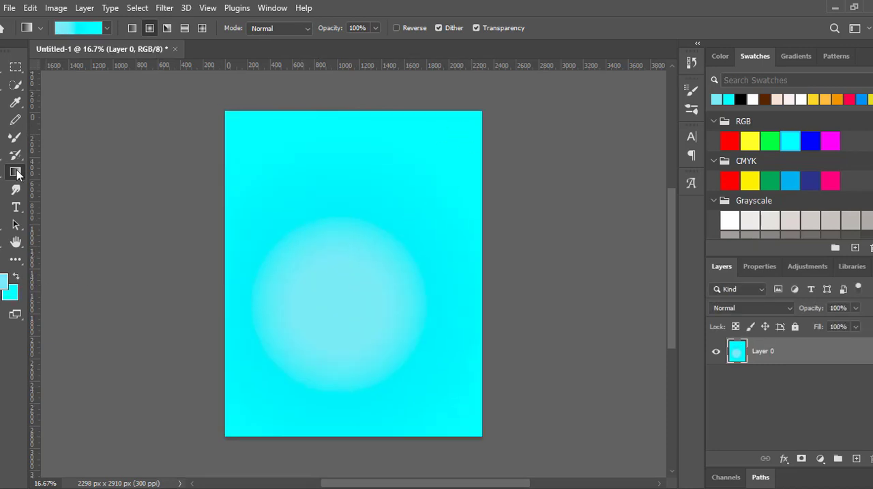
- Shift the gradient's color midpoint to about 68% and redraw the radial gradient outward from the canvas centre
right_click(17, 171)
left_click(67, 172)
left_click(78, 28)
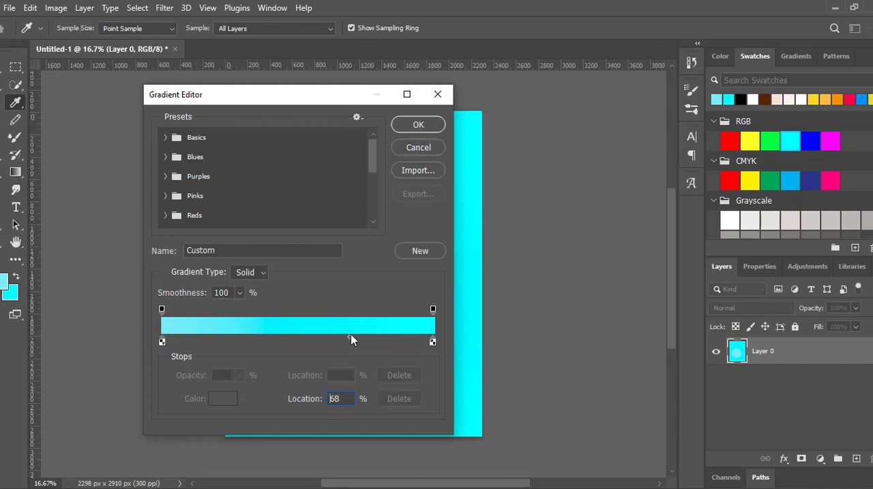
left_click(419, 125)
left_click_drag(343, 339, 539, 61)
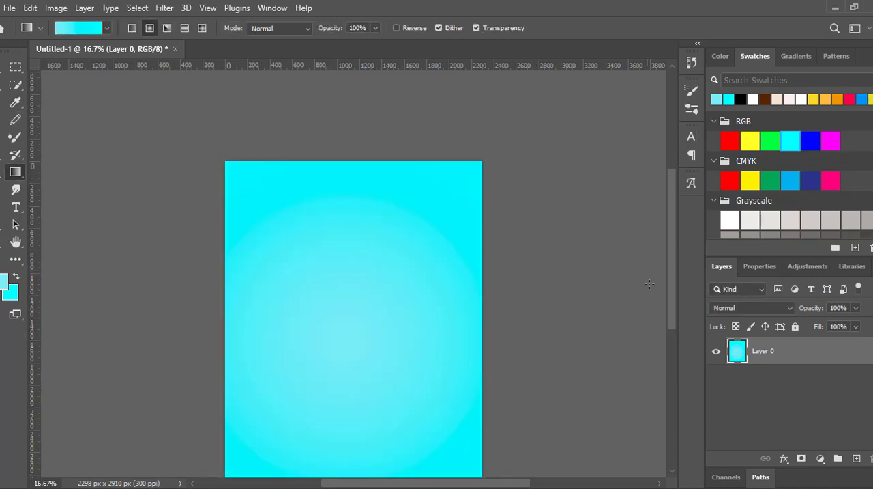
left_click_drag(355, 290, 595, 292)
- Change the background color to a slightly darker cyan and redraw the radial gradient from the canvas centre
left_click(11, 293)
left_click(677, 304)
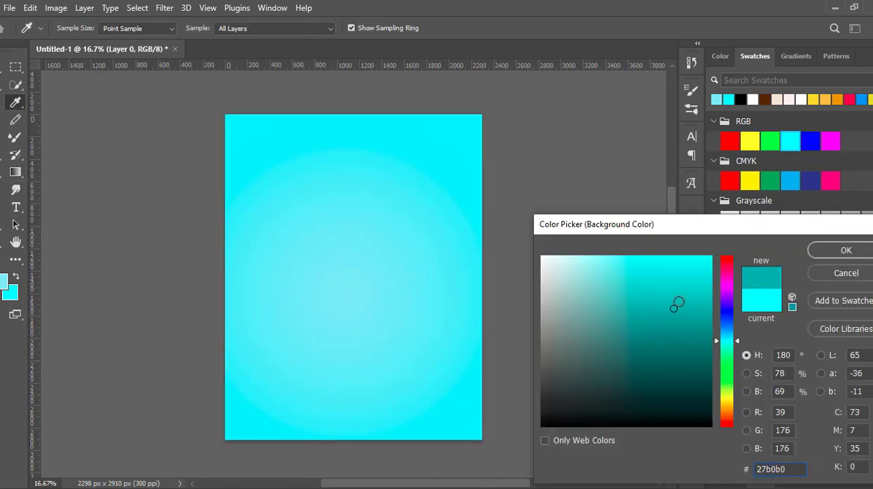
left_click(838, 252)
left_click_drag(348, 288, 392, 248)
left_click_drag(504, 90, 504, 90)
left_click_drag(346, 282, 466, 380)
left_click_drag(672, 135, 675, 241)
- Change the foreground color to a slightly duller light blue and redraw the radial gradient so its glow nearly fills the canvas
left_click(3, 281)
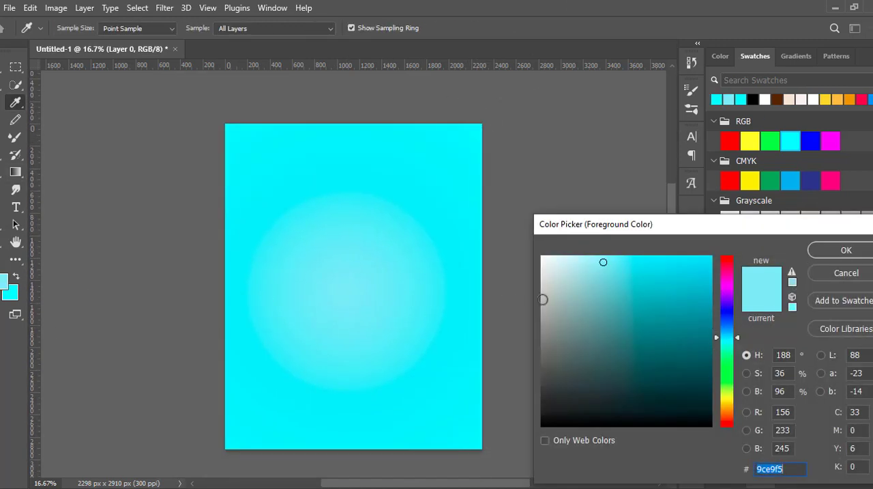
left_click(846, 249)
left_click_drag(543, 100, 569, 90)
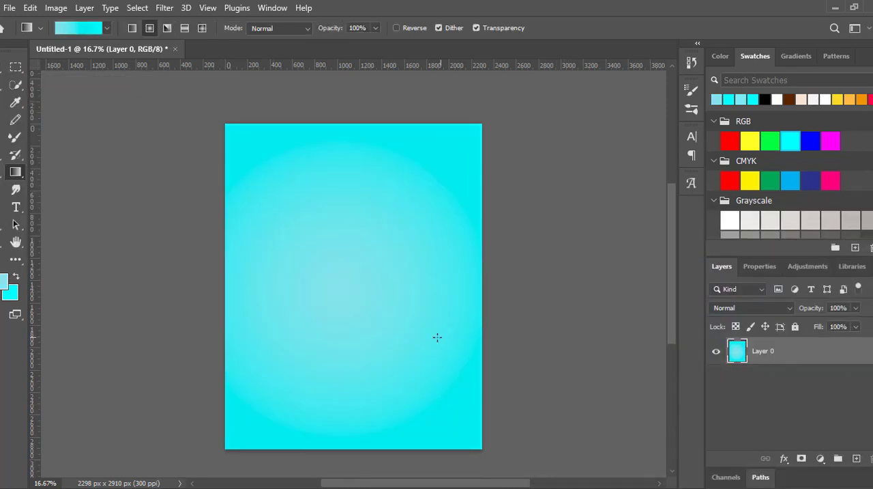
- Switch to the WinRAR archive, open its six PNG files as separate documents in Photoshop and bring Dental.png to the front
key("alt+Tab")
left_click_drag(554, 280, 571, 202)
left_click_drag(560, 223, 368, 172)
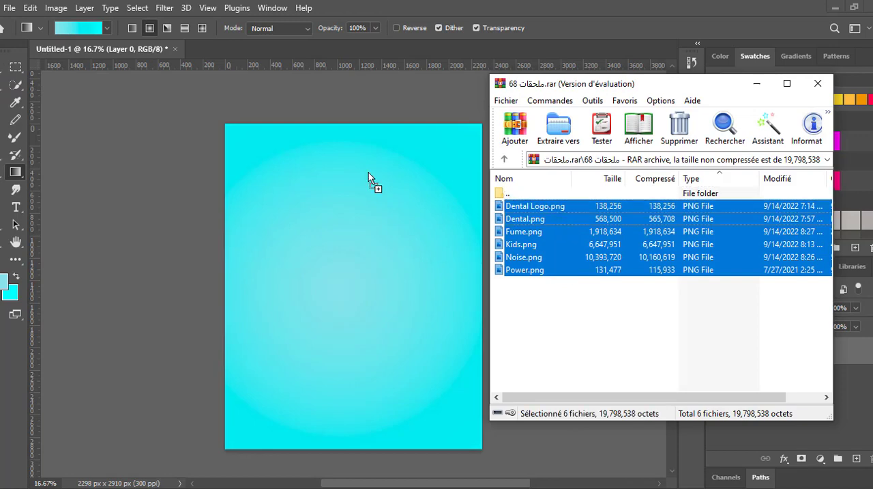
left_click_drag(309, 44, 309, 47)
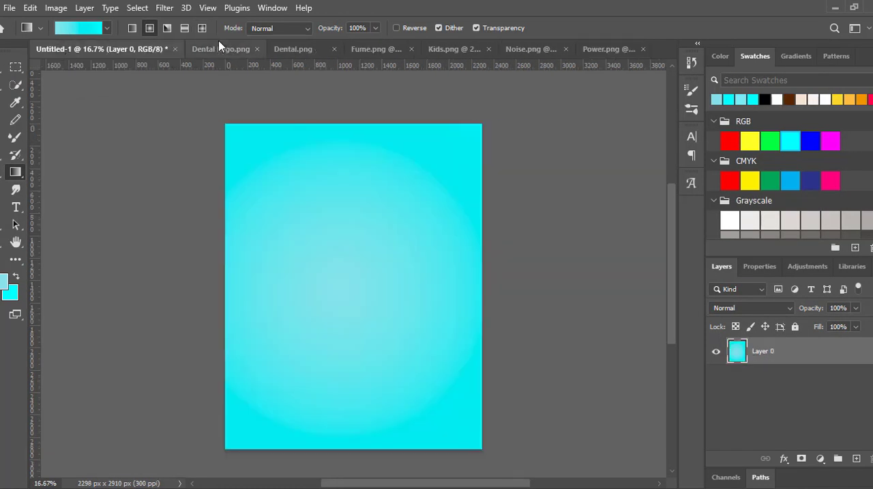
left_click(314, 47)
left_click(157, 49)
left_click(270, 50)
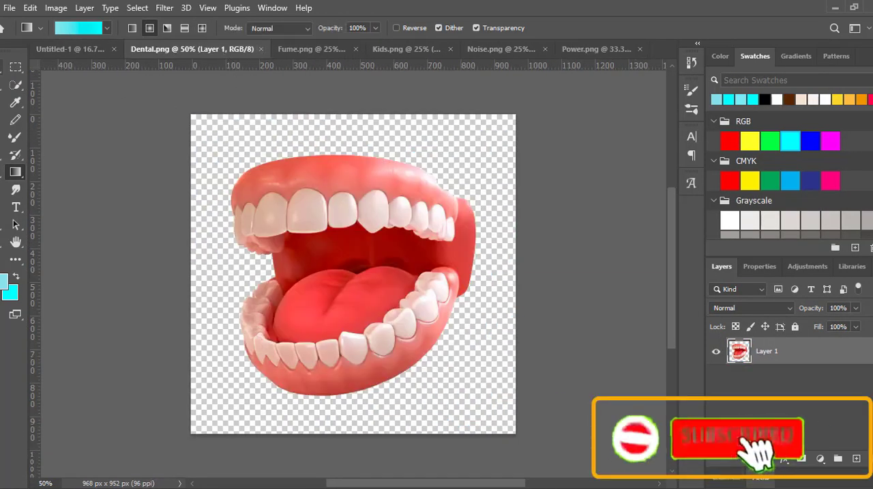
- Copy the open-mouth image into the poster and scale it to about 132% in the lower middle of the canvas
key("v")
left_click_drag(288, 173, 415, 312)
left_click_drag(371, 335, 362, 332)
left_click_drag(405, 309, 409, 306)
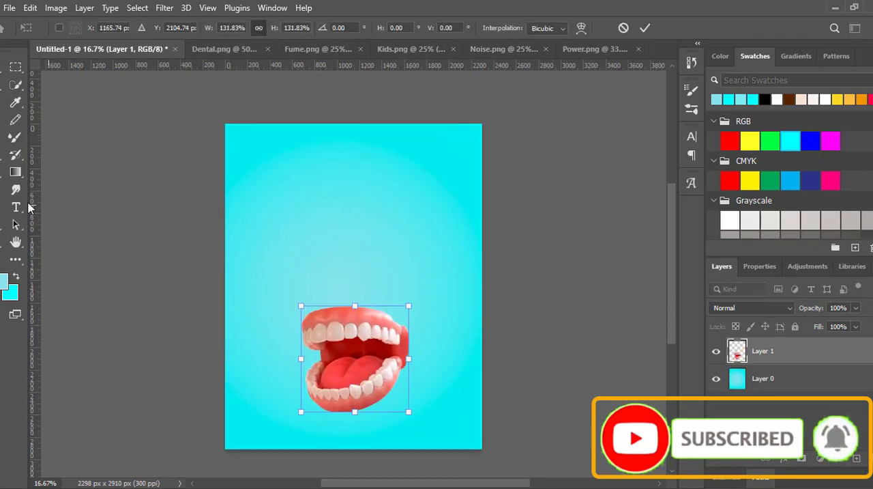
- Add two vertical and two horizontal guides as margins just inside the canvas edges and commit the mouth's transform
left_click_drag(34, 208, 236, 217)
left_click_drag(306, 65, 306, 138)
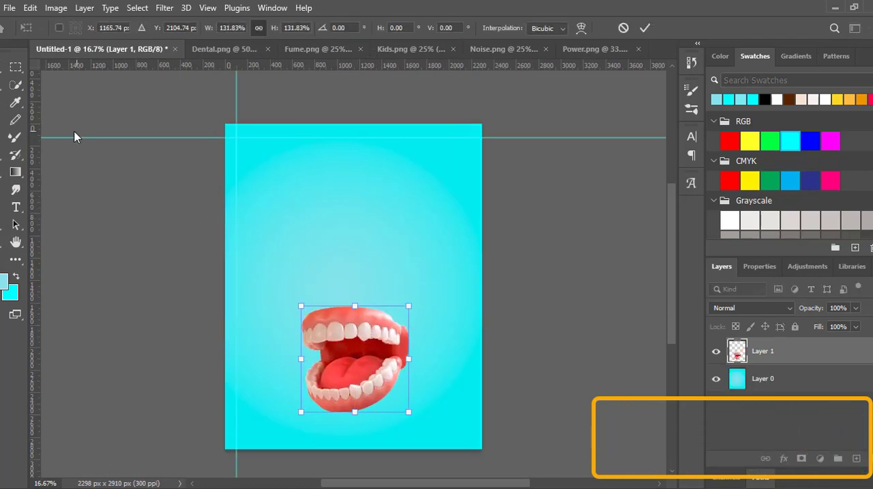
left_click_drag(36, 125, 471, 117)
left_click_drag(403, 70, 404, 433)
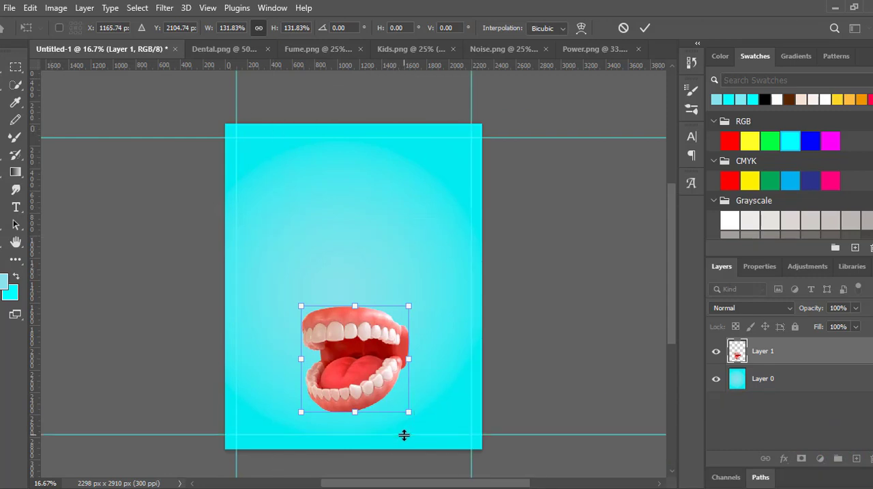
left_click(644, 29)
- Close Dental.png, copy the smoke from Fume.png into the poster and place its layer beneath the mouth layer
left_click(234, 50)
key("ctrl+w")
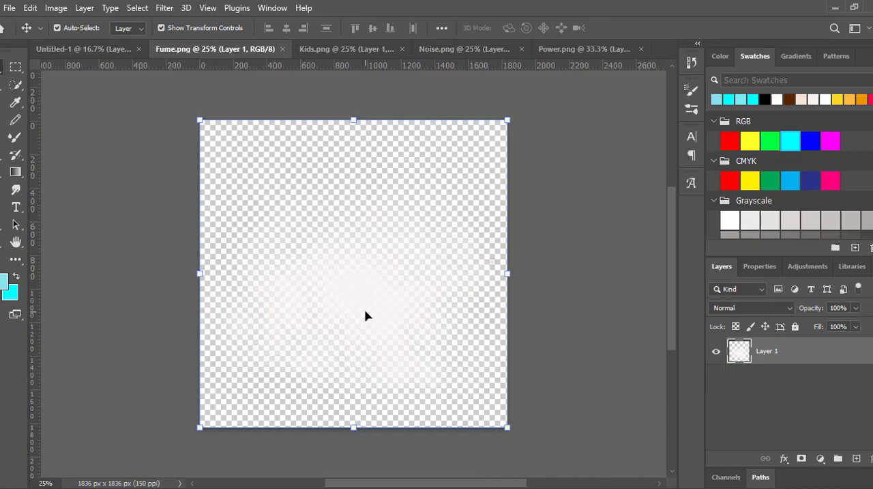
left_click_drag(364, 316, 349, 288)
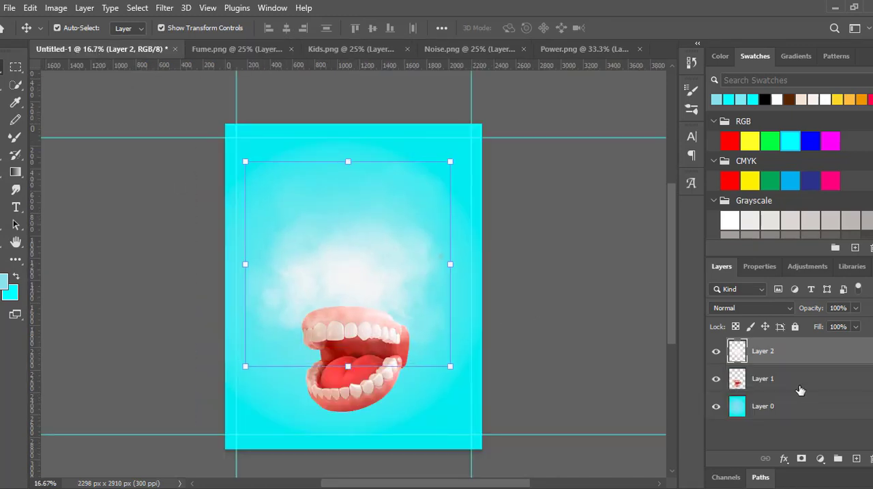
left_click(797, 380)
- Copy the Noise.png texture into the poster, place it just above the gradient layer and scale it to cover the whole canvas
left_click(392, 49)
left_click(432, 49)
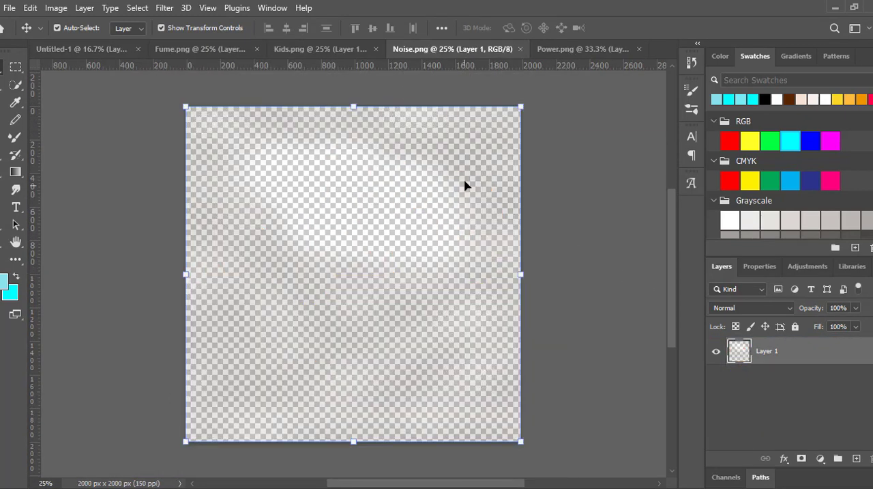
left_click_drag(464, 185, 408, 256)
left_click_drag(819, 353, 806, 418)
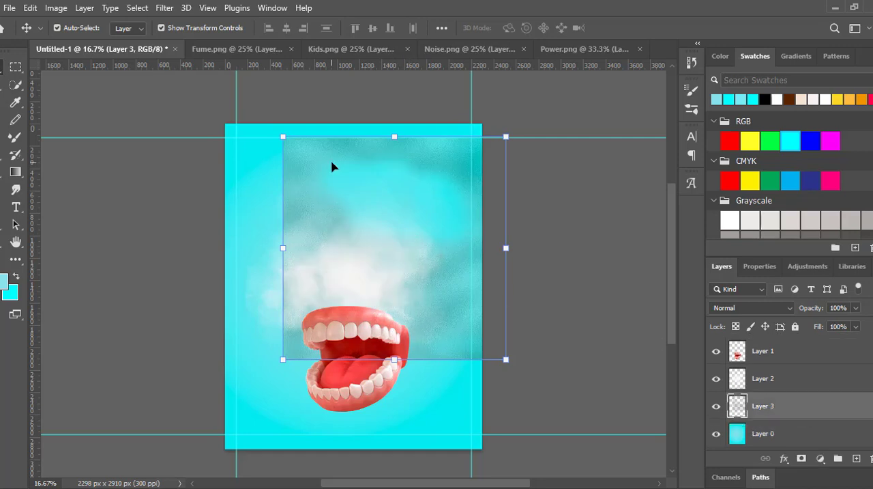
left_click_drag(331, 167, 271, 151)
left_click_drag(450, 348, 484, 449)
key("Return")
- Set the noise texture layer's blend mode to Vivid Light and show the smoke layer again
left_click(733, 311)
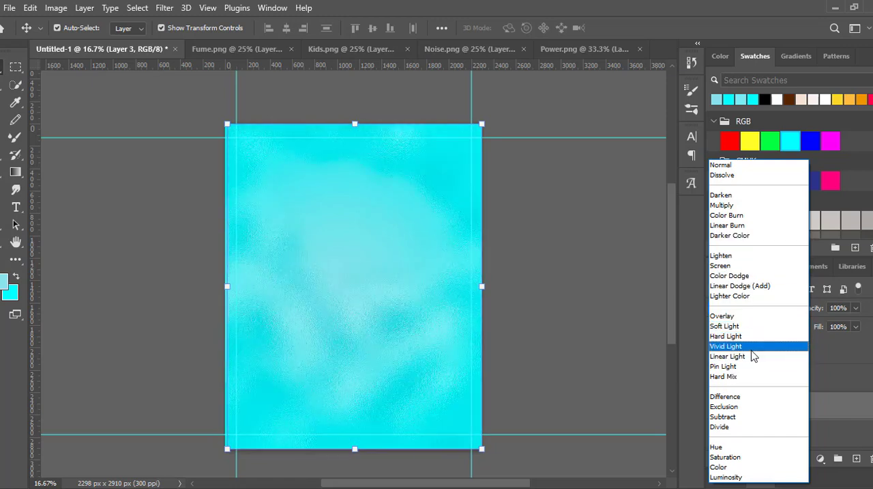
left_click(748, 346)
left_click(716, 379)
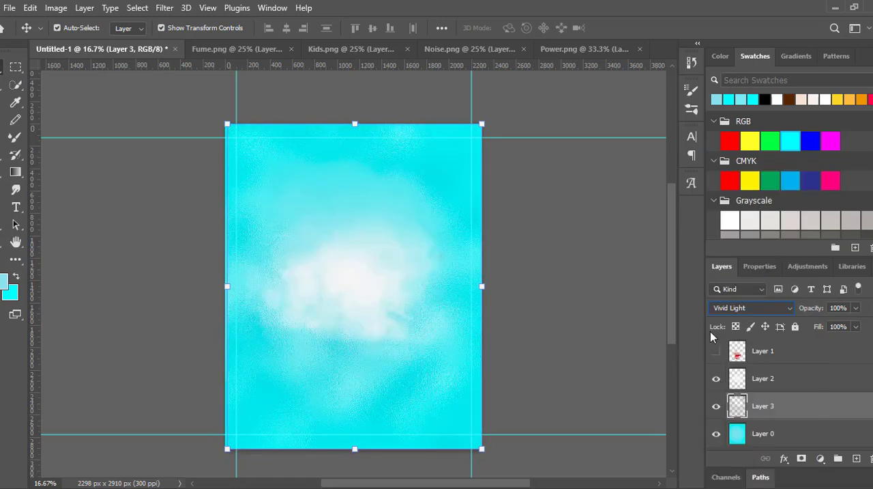
- Keep the smoke layer in Normal mode, shift it about 48 px right to centre it horizontally, and show the mouth layer
left_click(763, 378)
left_click(742, 307)
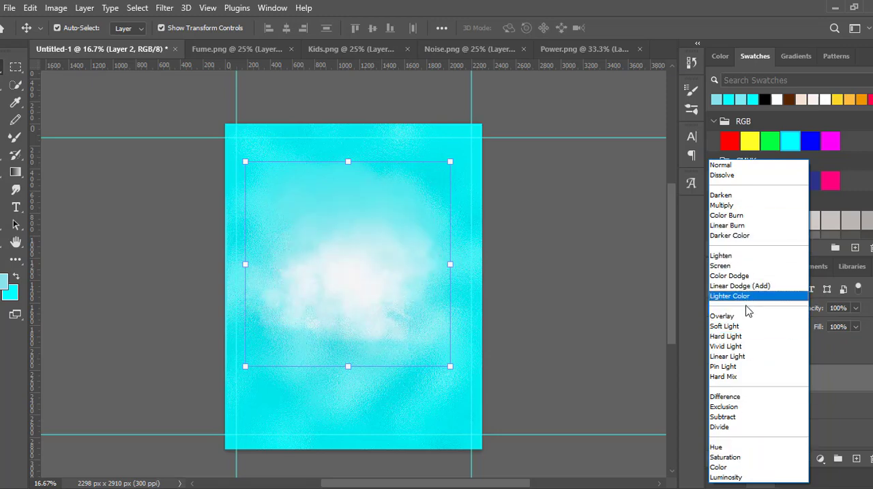
left_click(785, 165)
left_click_drag(374, 277, 369, 283)
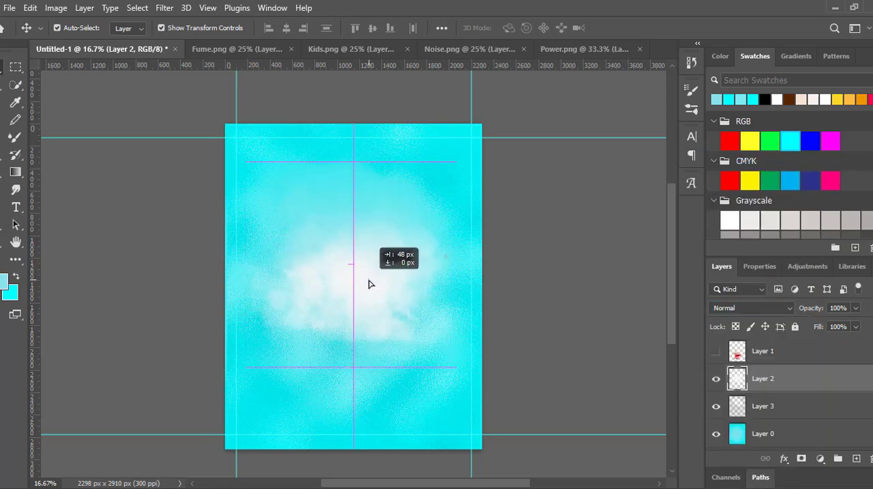
left_click(716, 351)
- Close Fume.png and copy the boy from Kids.png into the poster, behind the mouth layer
left_click(259, 50)
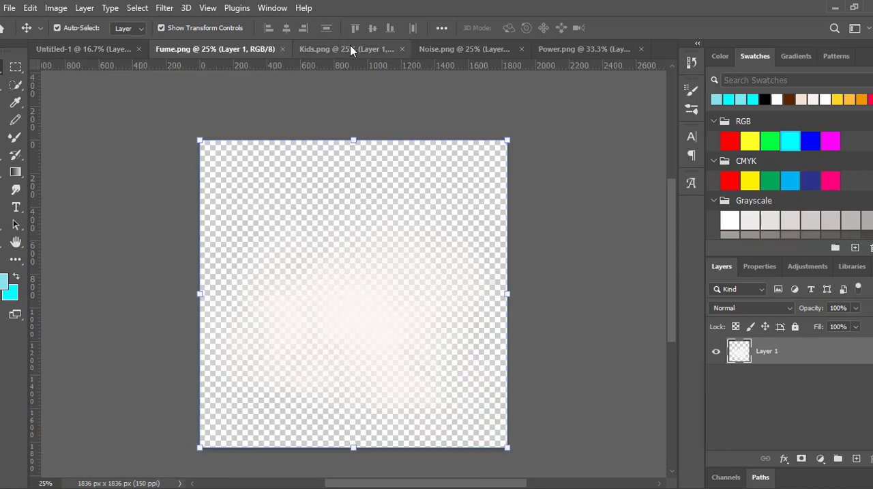
left_click(351, 49)
left_click(259, 50)
left_click_drag(329, 205, 340, 230)
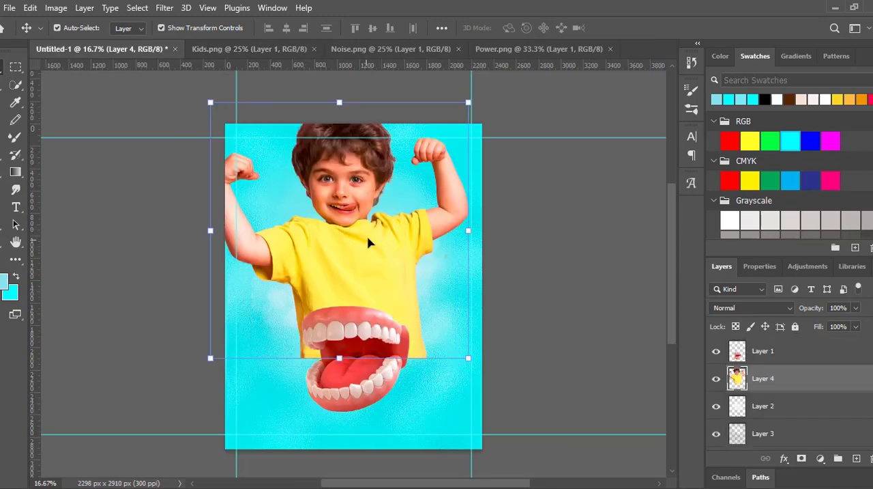
- Scale the boy down and position him within the guides so his waist sits behind the top of the mouth
left_click_drag(468, 103, 410, 157)
mouse_move(320, 247)
left_mouse_down()
mouse_move(331, 243)
mouse_move(335, 253)
left_mouse_up()
left_click_drag(442, 149, 436, 155)
left_click_drag(348, 260, 347, 253)
left_click(646, 26)
- Enlarge the mouth slightly and reposition it so it covers the lower edge of the boy's shirt
left_click(382, 332)
left_click_drag(410, 306, 419, 297)
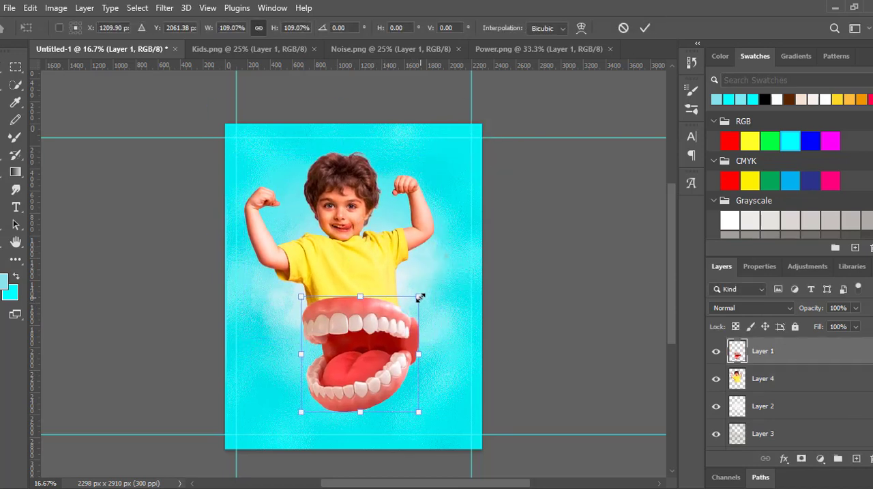
left_click_drag(384, 323, 377, 324)
left_click_drag(413, 298, 418, 293)
left_click_drag(391, 312, 393, 318)
left_click(644, 28)
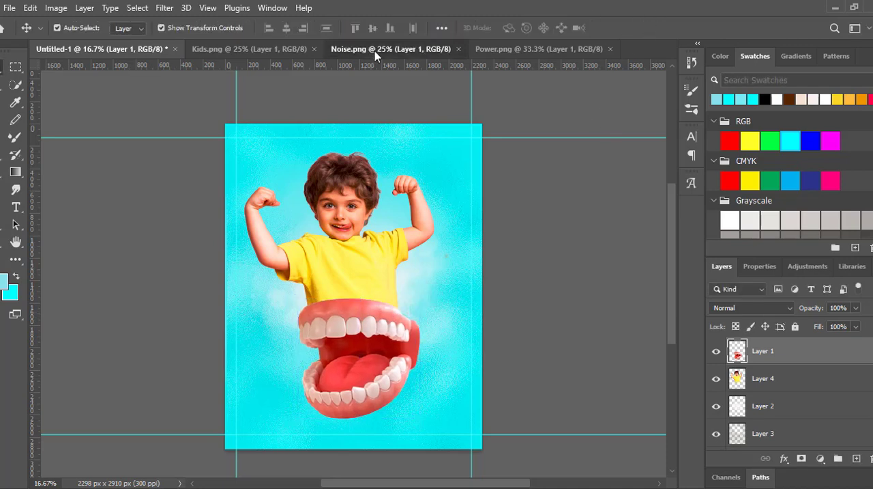
- Close Noise.png and copy the red muscle-arm drawing from Power.png over the boy in the poster
left_click(504, 51)
left_click(458, 49)
left_click_drag(505, 130, 364, 195)
- Rotate the red arm drawing to about -10°, scale it to about 89% and align it around the boy's raised arms
left_click_drag(505, 109, 476, 95)
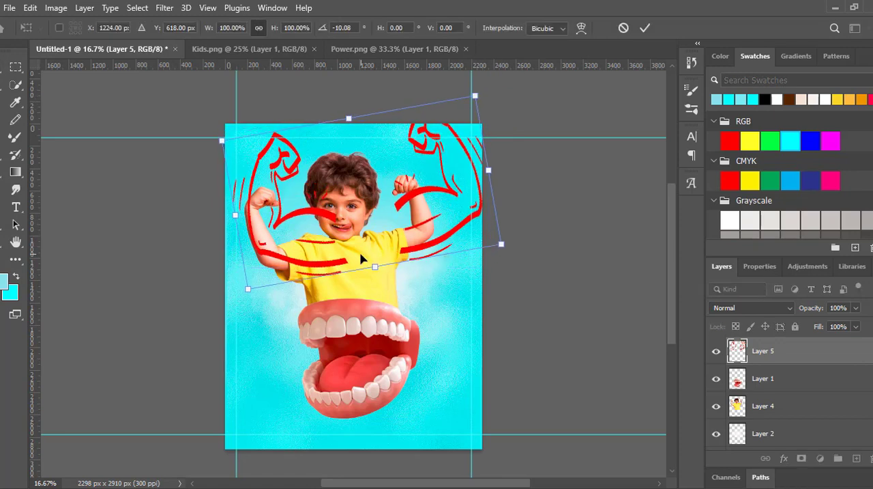
left_click_drag(410, 256, 391, 275)
left_click_drag(467, 191, 419, 218)
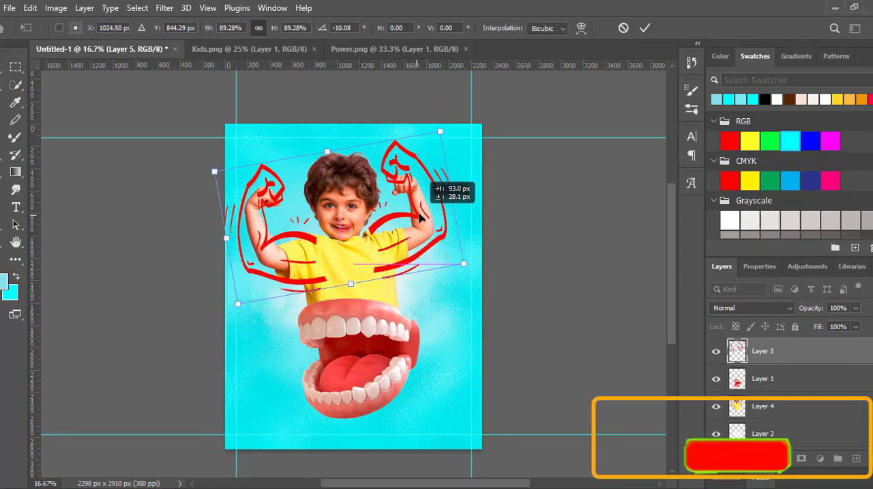
key("Return")
- Move the red arm drawing's layer beneath the boy's layer and fine-tune the positions of the boy and the drawing
left_click_drag(786, 352, 784, 418)
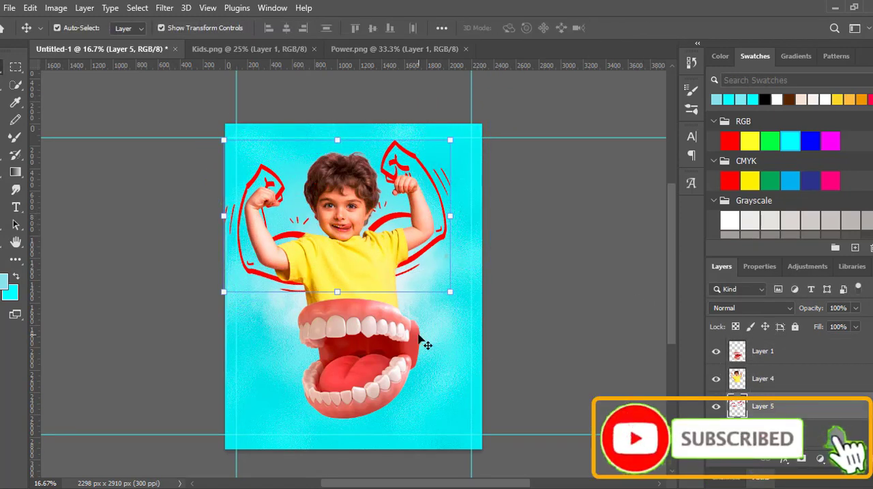
left_click_drag(369, 236, 381, 244)
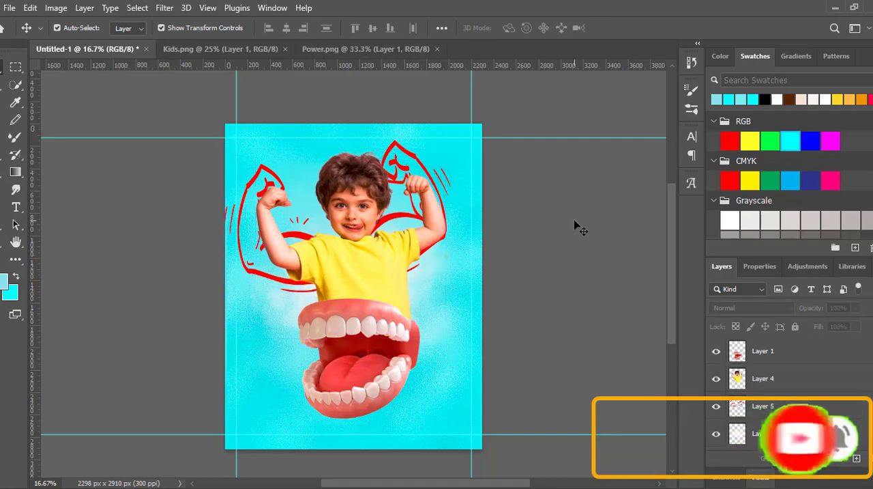
left_click_drag(408, 157, 413, 159)
scroll(413, 159, "down", 5)
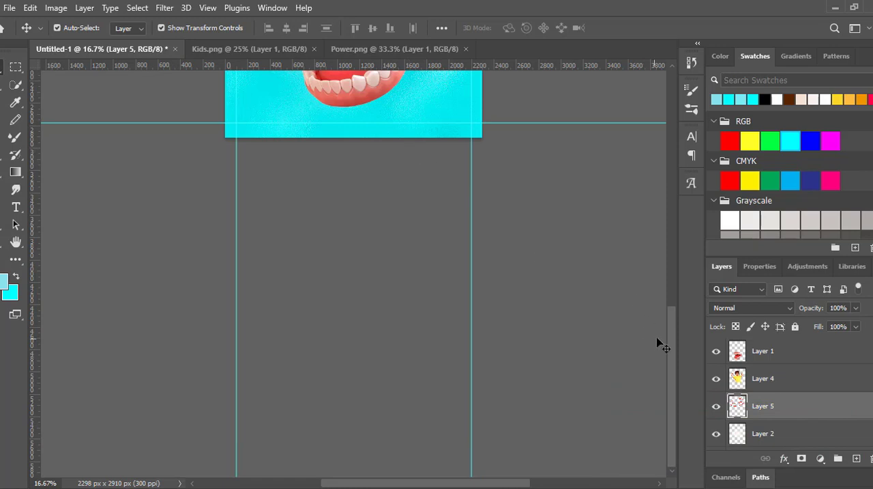
- Nudge the red arm drawing slightly up and to the right behind the boy
left_click_drag(672, 338, 672, 229)
key("shift+Up")
key("shift+Up")
key("shift+Up")
key("shift+Up")
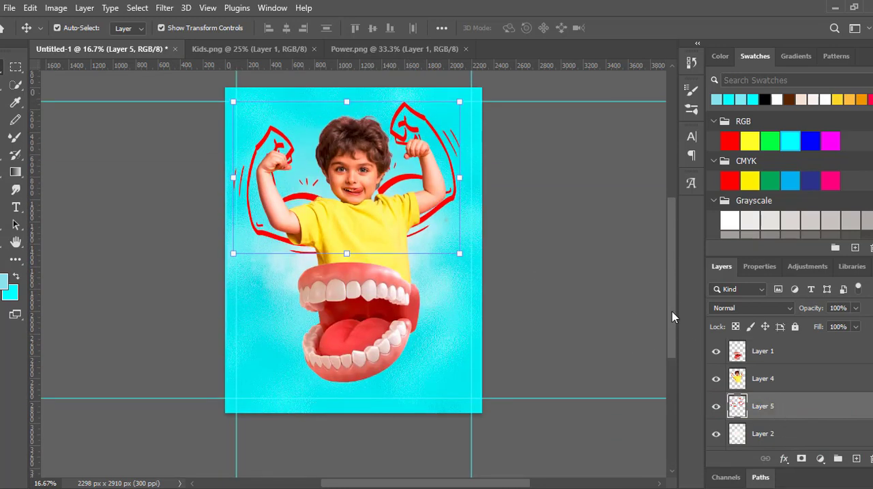
key("shift+Left")
key("shift+Left")
key("shift+Right")
key("shift+Right")
key("shift+Right")
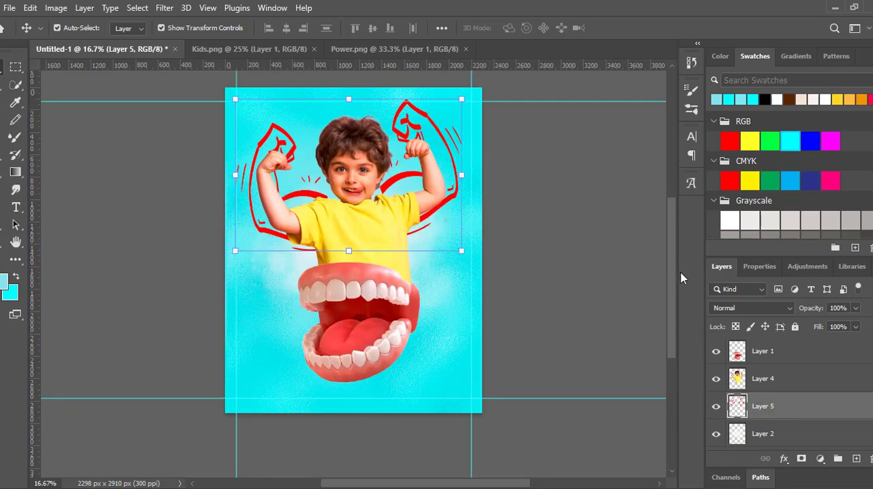
- Scale the boy up to about 105%, extending him upward to the upper margin guide
left_click(361, 231)
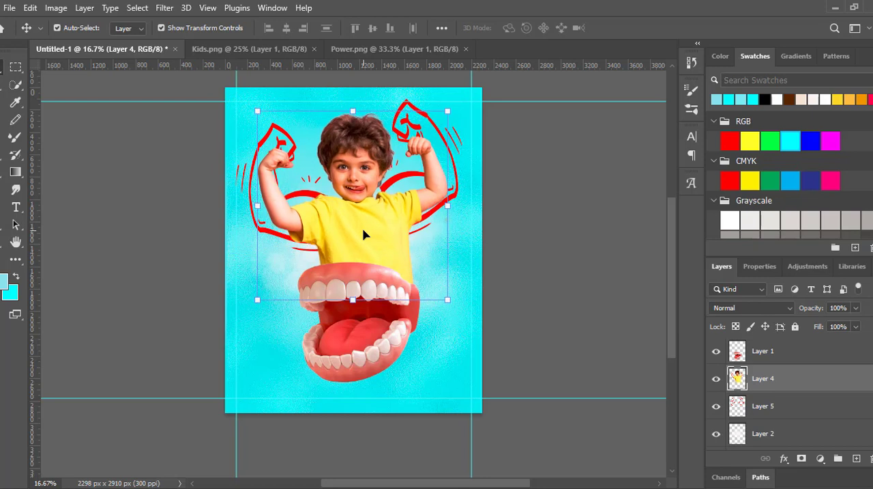
left_click_drag(353, 109, 353, 101)
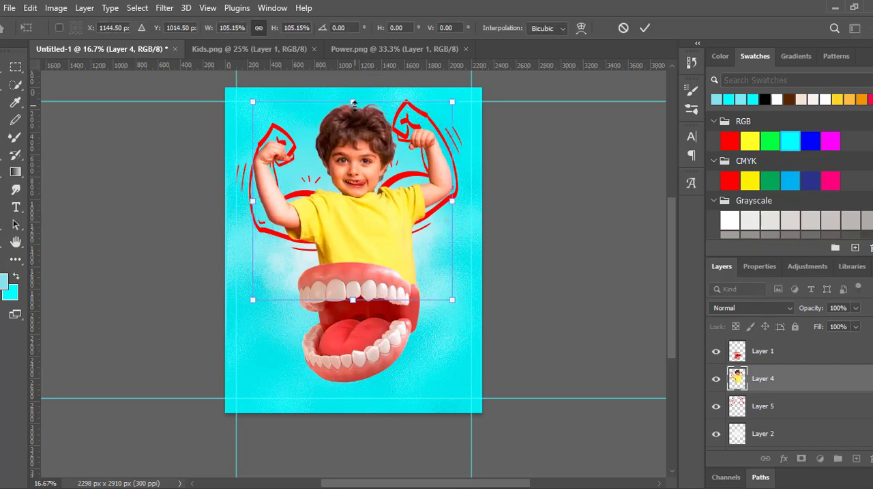
left_click(645, 28)
left_click(539, 164)
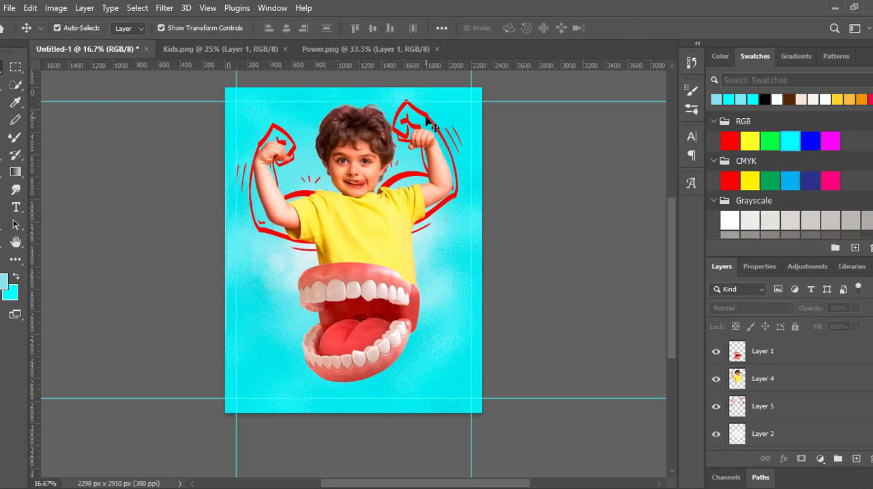
- Enlarge the mouth slightly toward its lower-left corner and shift it down a little over the shirt's edge
left_click(432, 122)
left_click(396, 294)
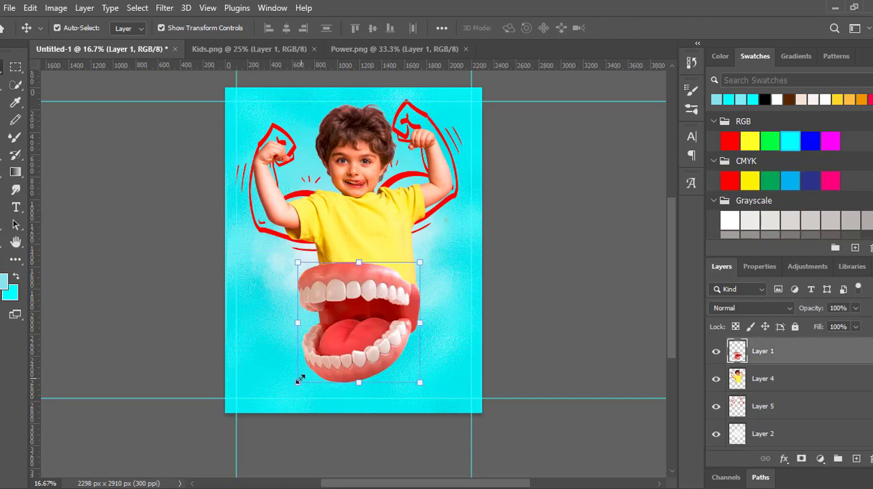
left_click_drag(299, 380, 291, 387)
left_click(644, 29)
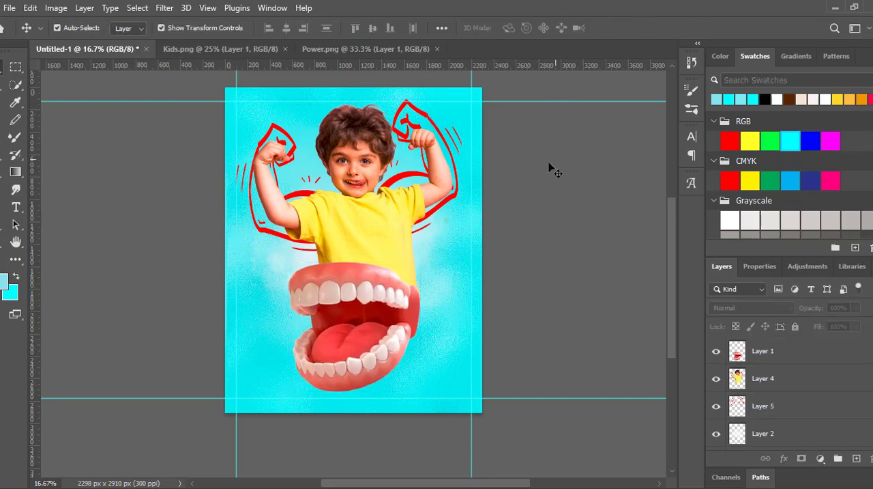
left_click_drag(346, 275, 345, 278)
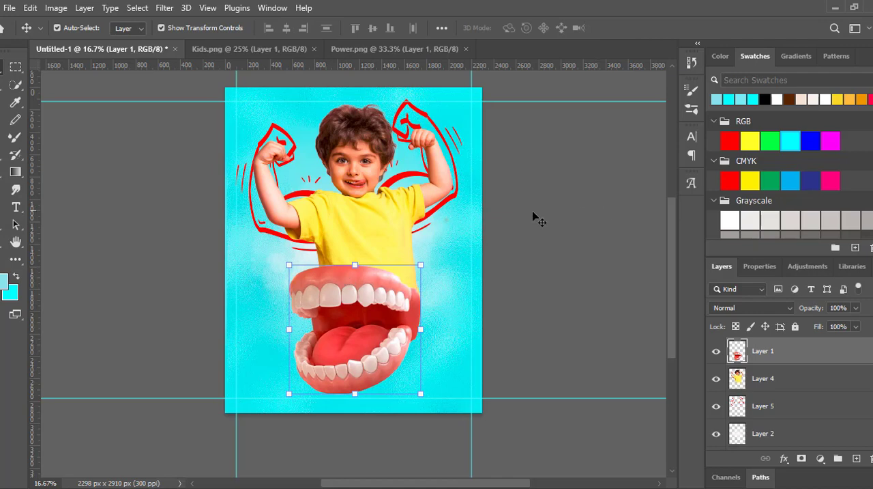
- Scale the boy down to about 98% and move him left so he sits centred above the mouth
left_click(375, 213)
left_click_drag(453, 102, 448, 106)
left_click_drag(366, 228, 359, 223)
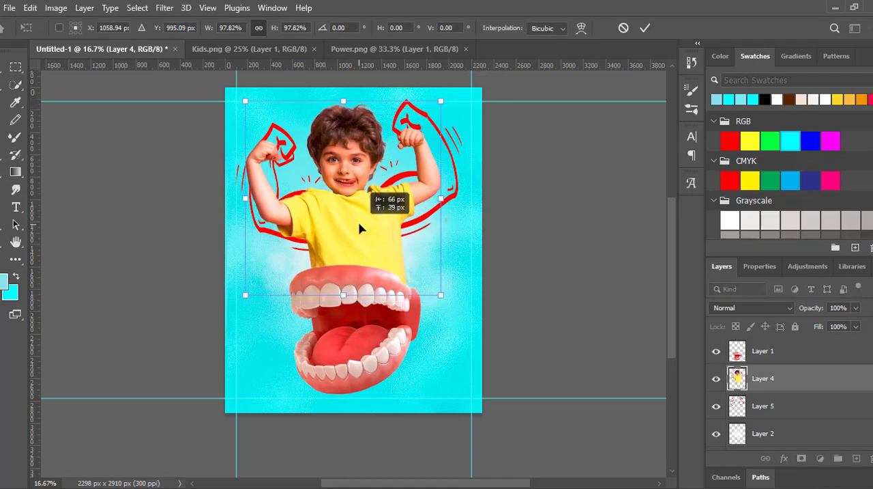
left_click(645, 30)
- Rotate the red arm drawing by about 5.4° and nudge it up and left to match the boy's raised arms
left_click(443, 142)
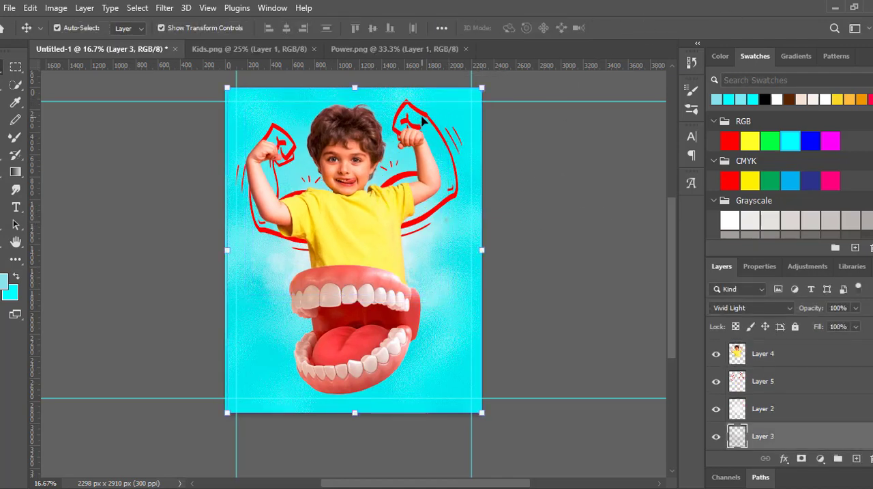
left_click(423, 121)
left_click_drag(480, 91, 489, 103)
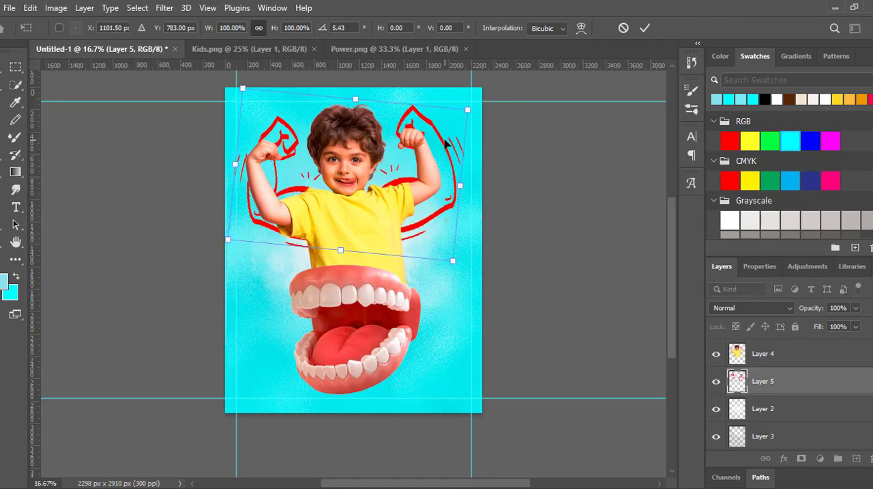
key("Up")
key("Up")
key("Up")
key("Up")
key("Up")
key("Up")
key("Up")
key("Up")
key("Up")
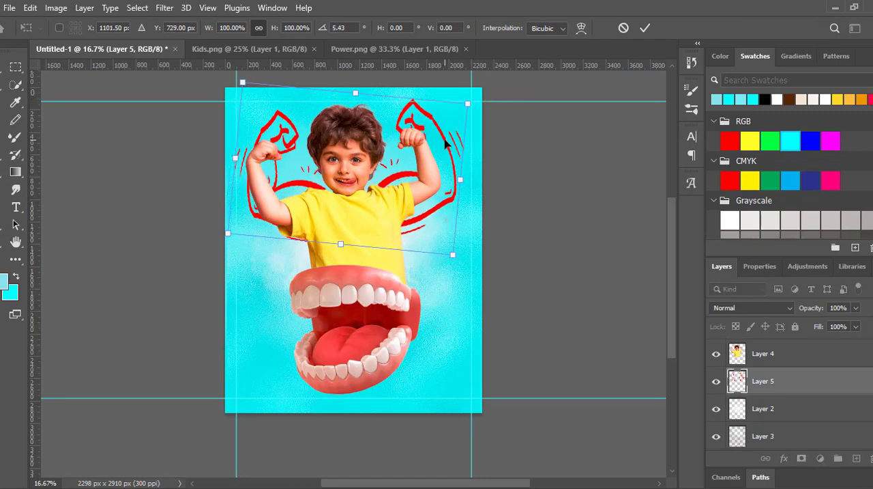
key("Down")
key("Down")
key("Left")
key("Left")
key("Left")
key("Left")
key("Left")
key("Left")
key("Left")
key("Left")
key("Left")
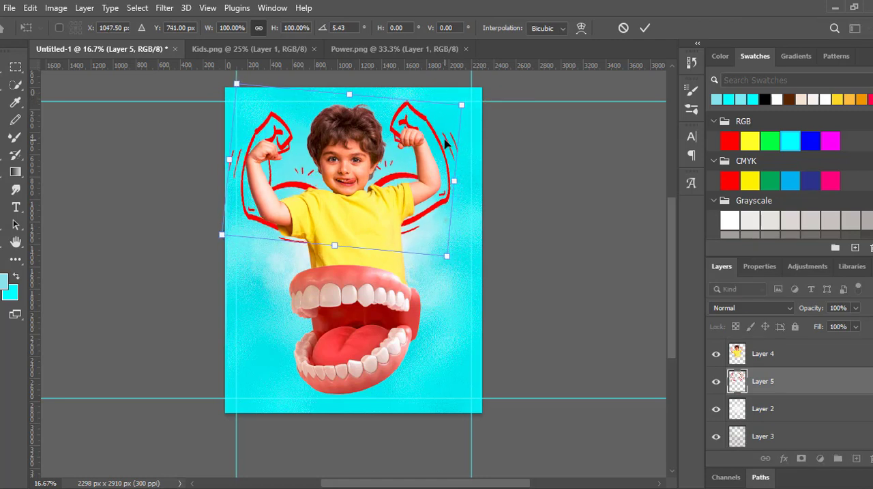
left_click(645, 28)
left_click(562, 178)
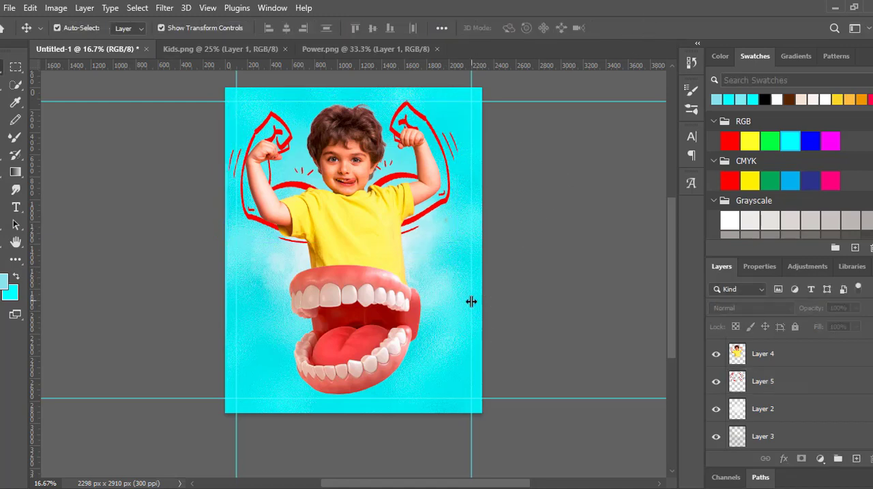
- Apply a Color Overlay of ffffff to the muscle-arm drawing's layer
left_click(740, 386)
left_click(784, 458)
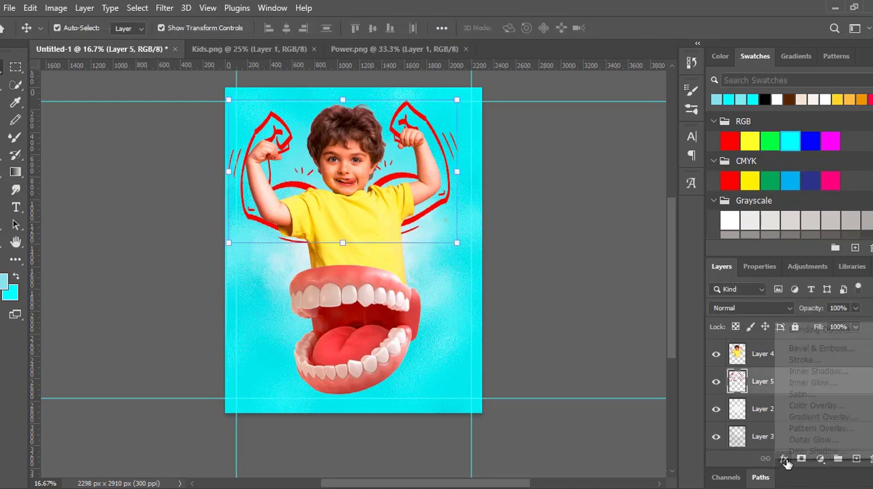
left_click(812, 406)
left_click(662, 210)
type("ffffff")
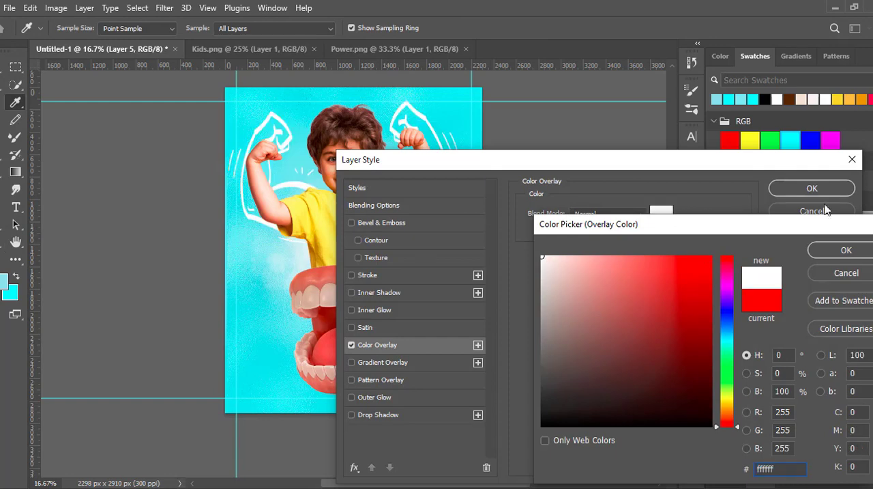
key("Return")
key("Return")
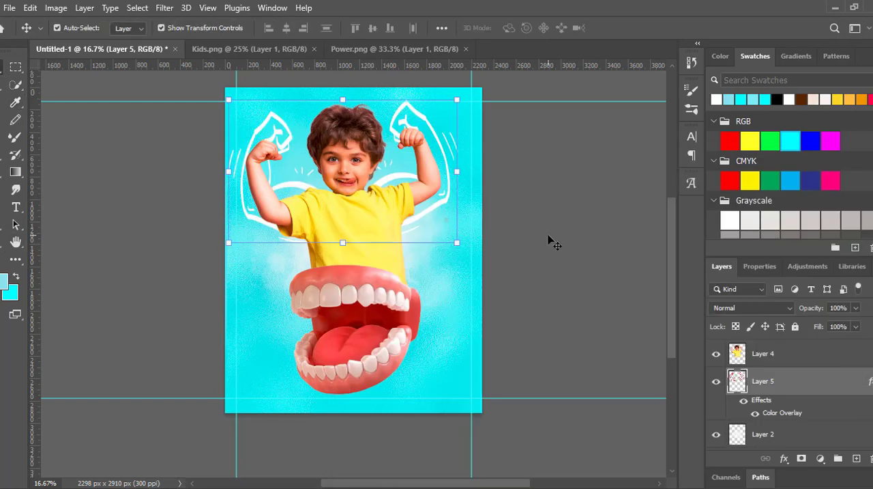
left_click(548, 236)
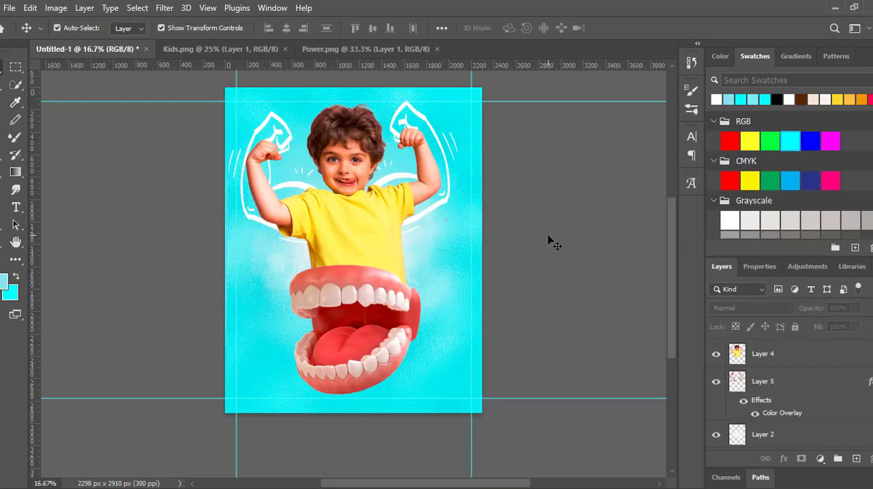
- Draw a closed Pen tool shape across the shirt's lower edge and upper gum, and move its layer beneath the boy's layer
left_click(1, 225)
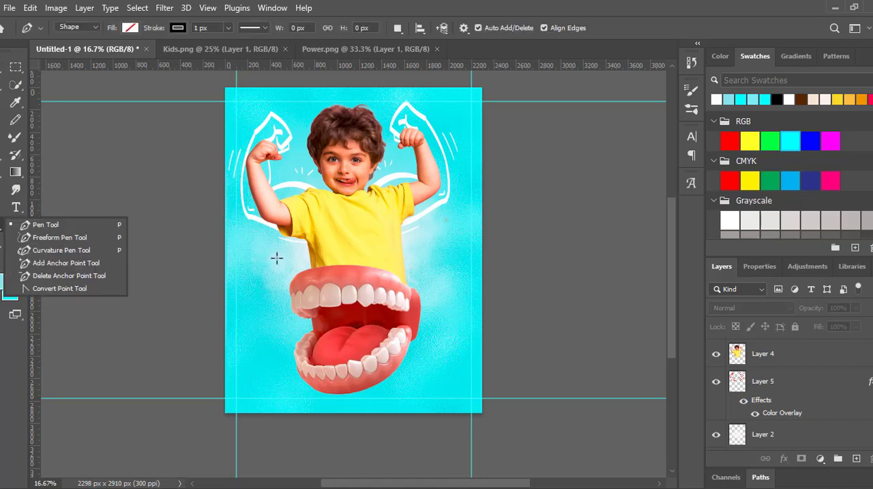
left_click(313, 282)
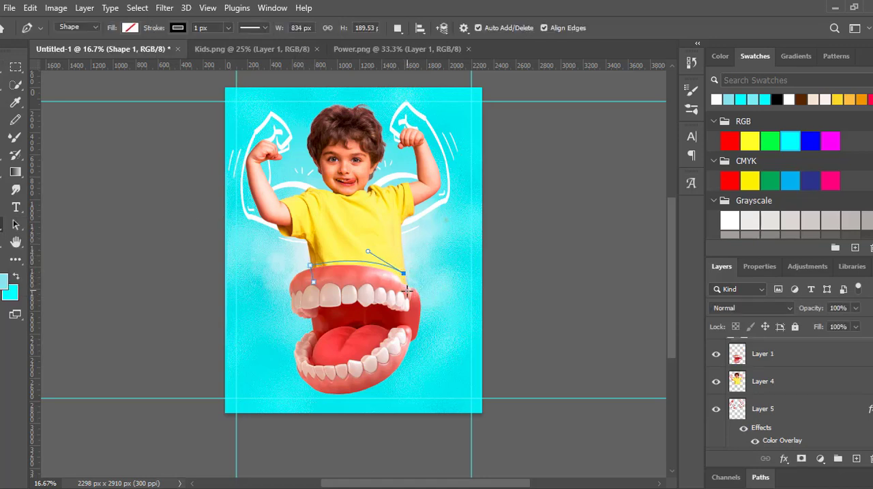
scroll(790, 382, "up", 1)
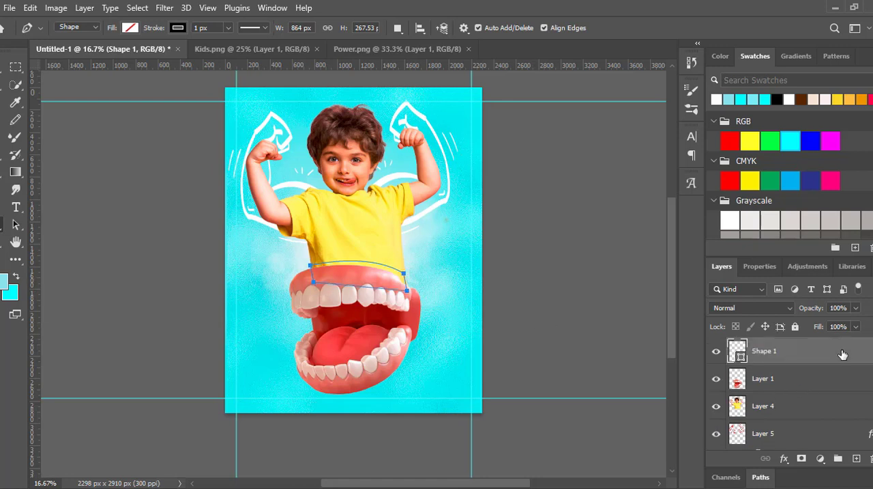
left_click_drag(834, 351, 790, 408)
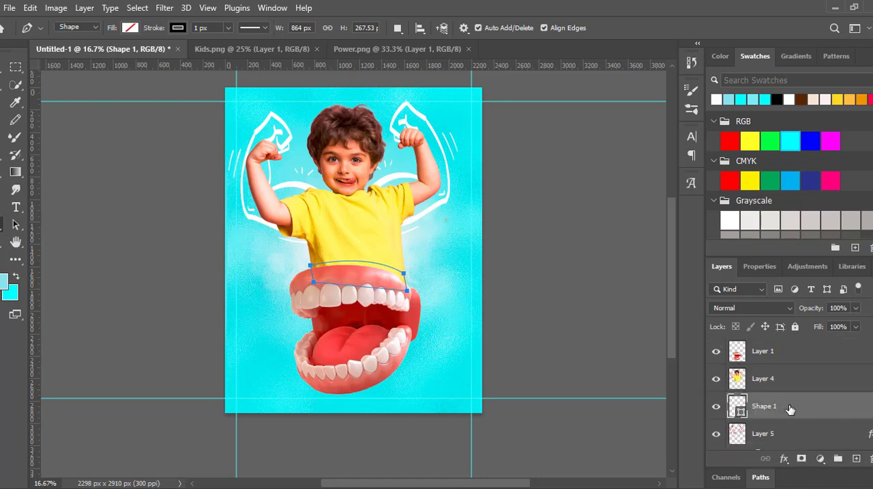
- Set the fill of the pen-drawn shape to black
left_click(127, 29)
left_click(108, 98)
left_click(2, 66)
left_click(15, 224)
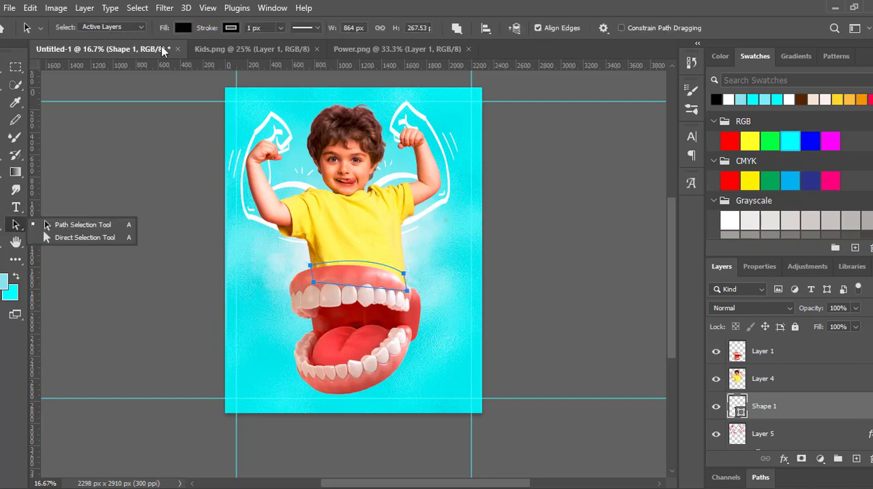
left_click(783, 407)
left_click(2, 67)
left_click(362, 277)
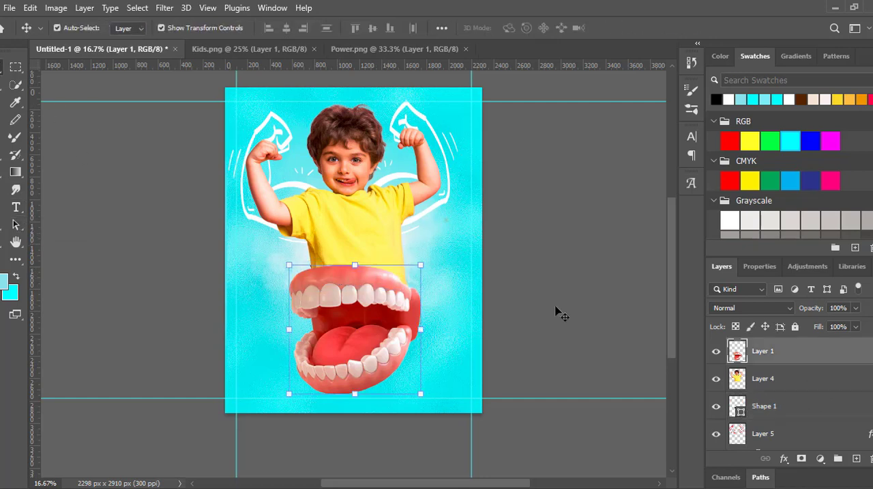
- Add a black Color Overlay to the pen-drawn shape and move its layer between the mouth and the boy
left_click(770, 404)
left_click(16, 224)
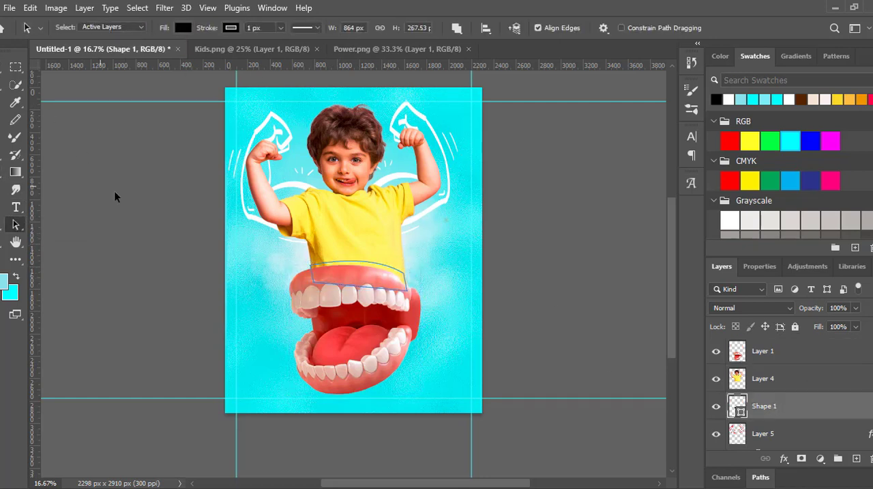
right_click(21, 221)
left_click(42, 224)
left_click(784, 458)
left_click(805, 406)
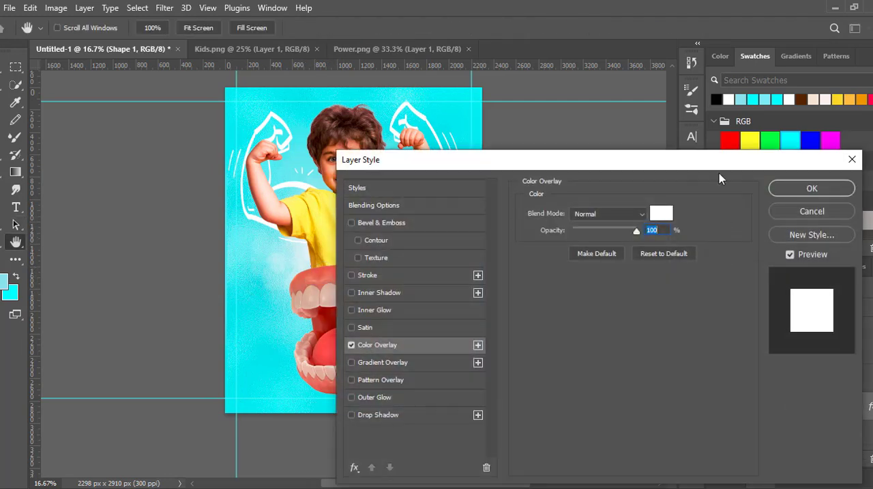
left_click_drag(719, 172, 830, 179)
left_click(771, 220)
left_click(846, 249)
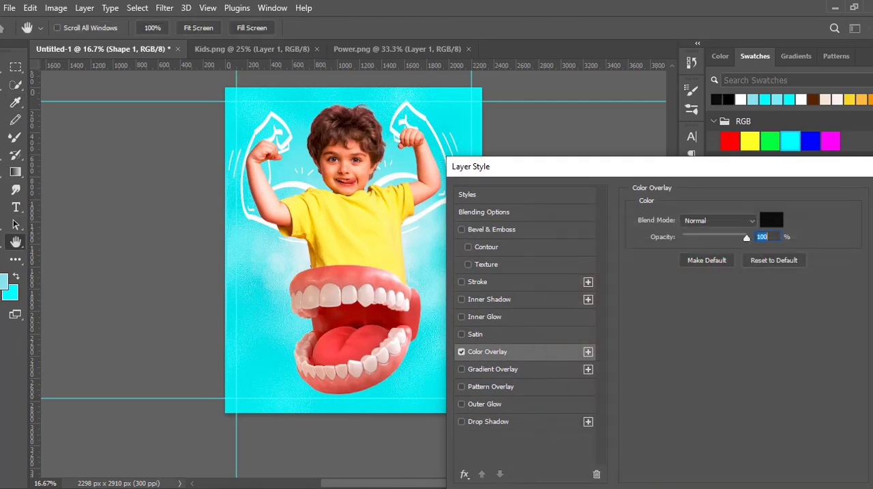
key("Return")
left_click_drag(770, 403, 785, 365)
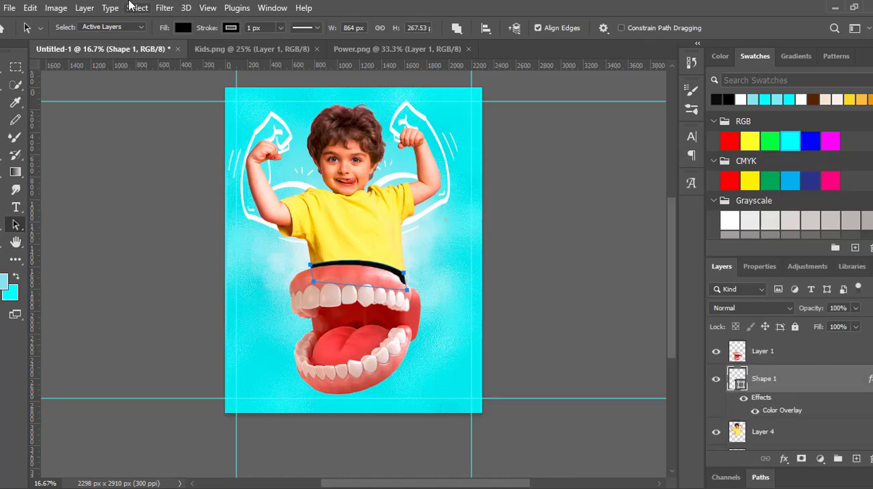
left_click(764, 309)
left_click(584, 272)
left_click(716, 311)
left_click(560, 215)
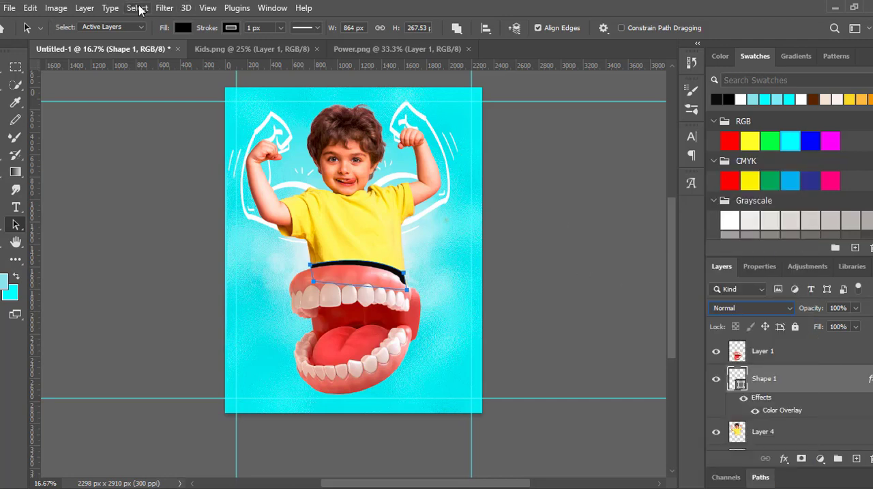
- Convert the black shape to a smart object and soften it with a Gaussian Blur of 49.8 pixels radius
left_click(164, 7)
left_click(372, 273)
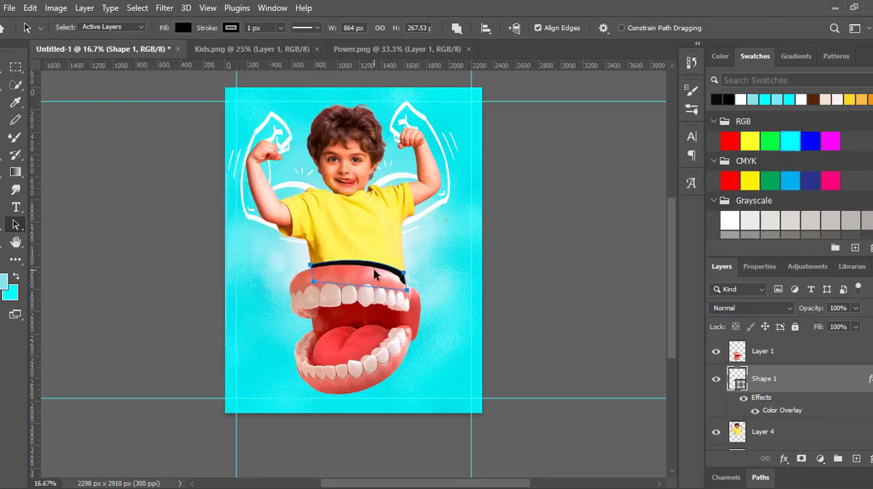
left_click(163, 7)
mouse_move(246, 187)
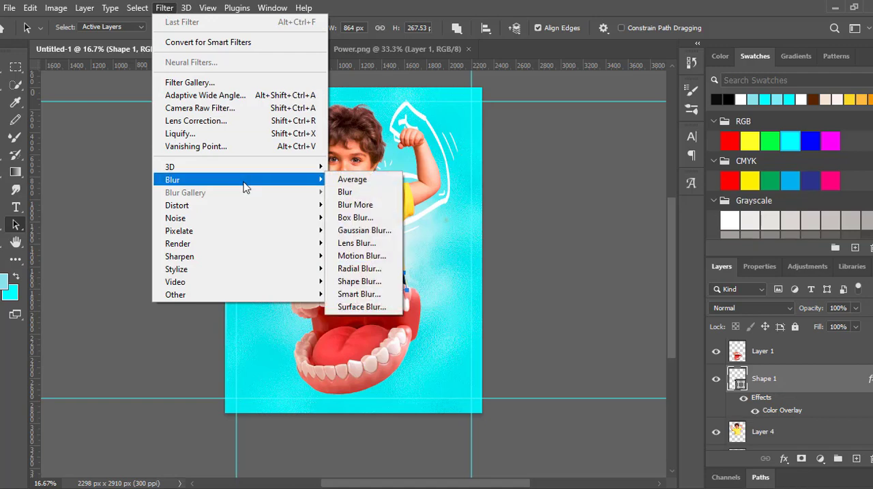
left_click(364, 230)
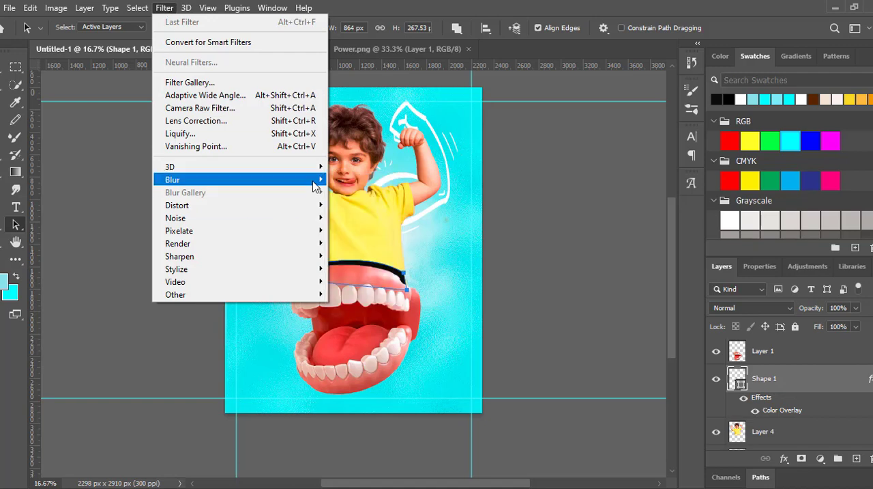
left_click(399, 196)
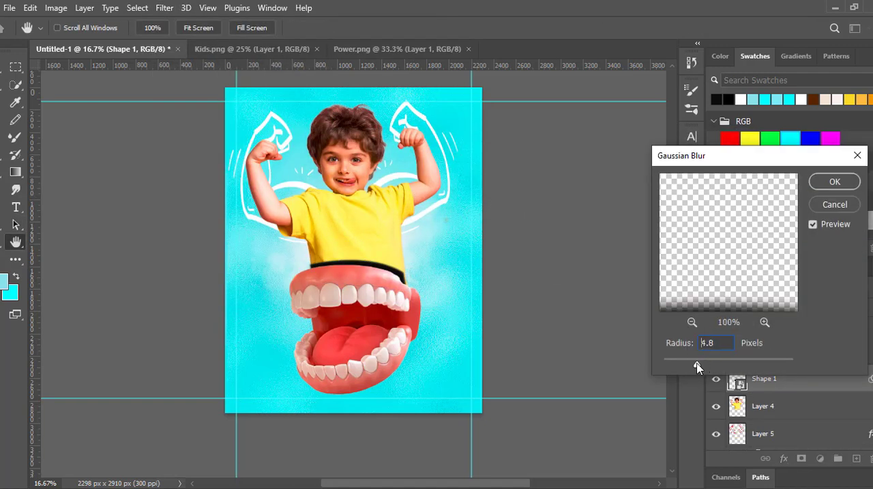
left_click_drag(718, 367, 741, 366)
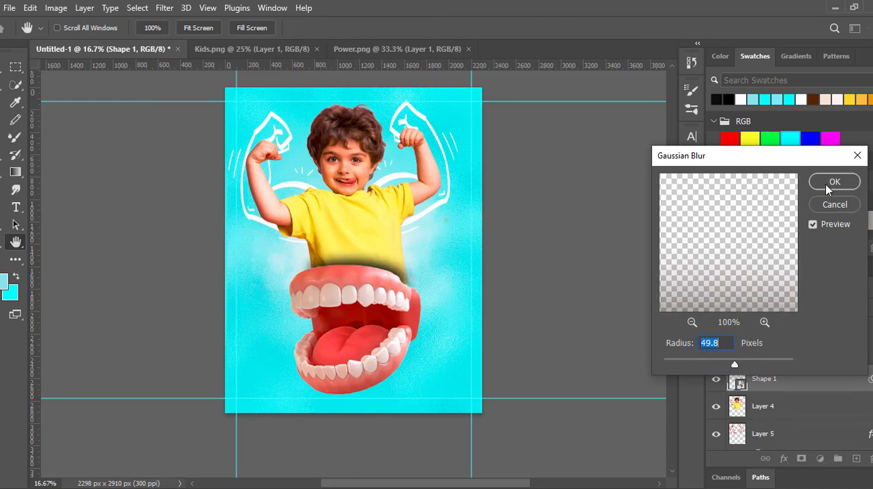
left_click(834, 182)
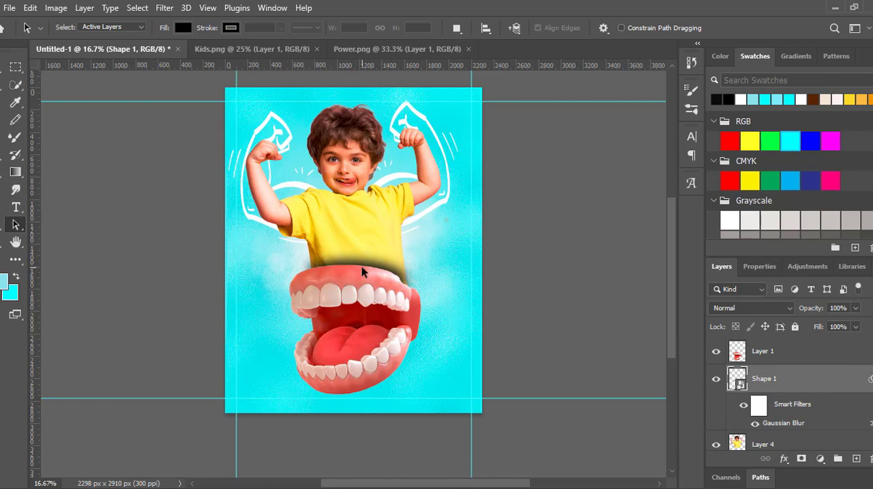
- Set the blurred shadow shape's blend mode to Hard Light, try a 50% opacity, and settle on 100%
left_click(744, 308)
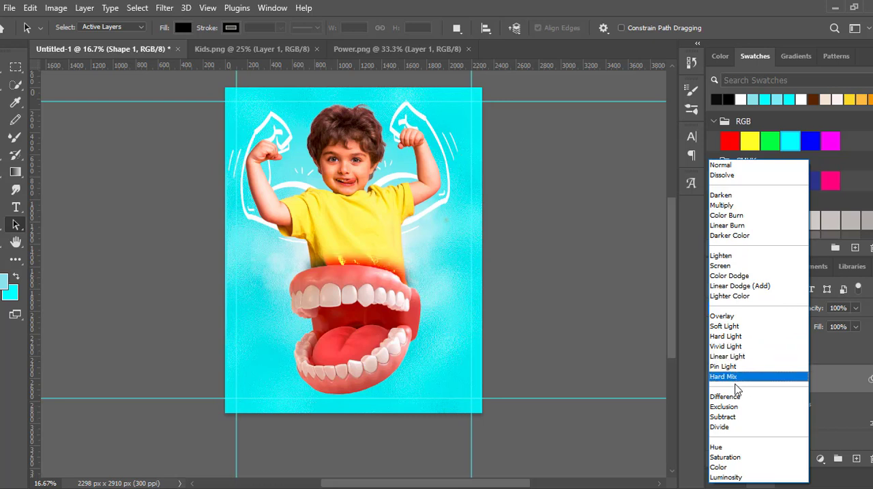
left_click(836, 308)
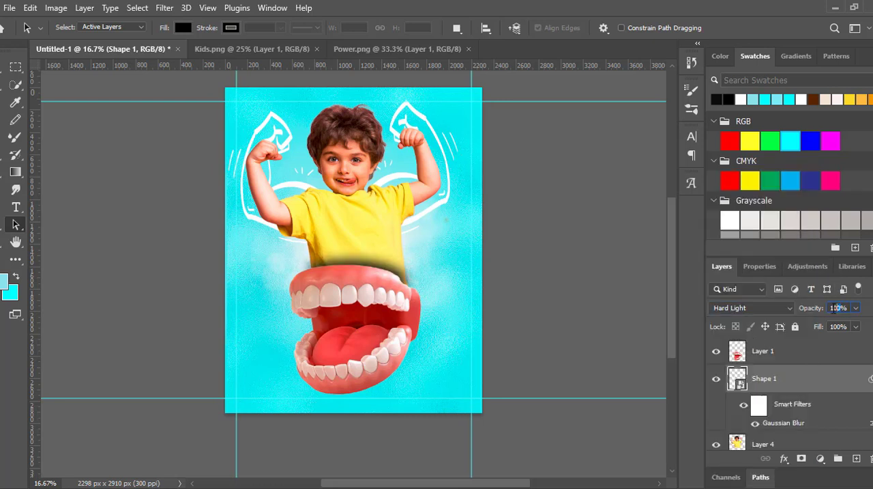
key("Down")
key("Down")
key("Down")
key("Down")
key("Down")
key("Down")
key("Down")
key("Down")
key("Down")
key("Down")
key("Down")
key("Down")
key("Down")
key("Down")
key("Down")
key("Down")
key("Down")
key("Down")
key("Down")
key("Down")
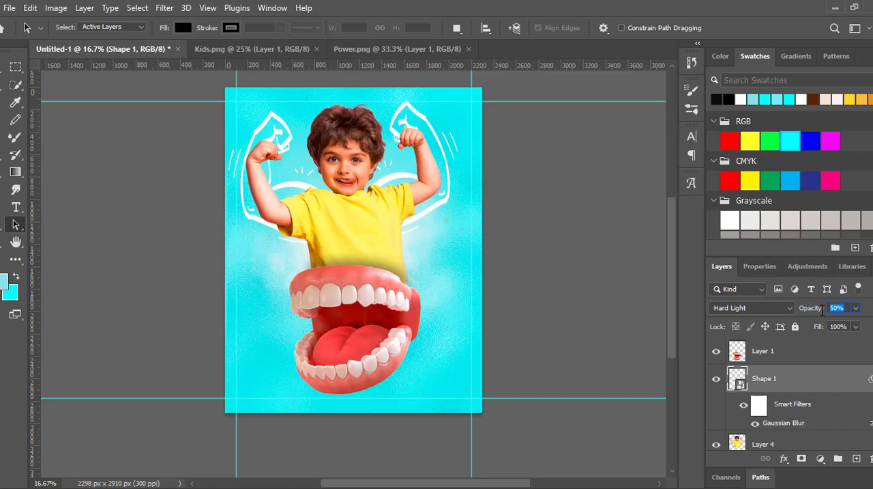
key("Up")
left_click(773, 307)
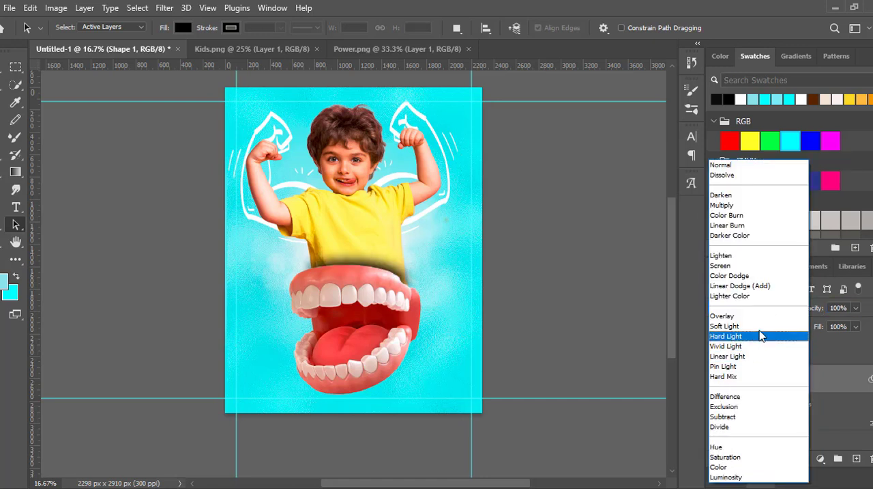
key("Escape")
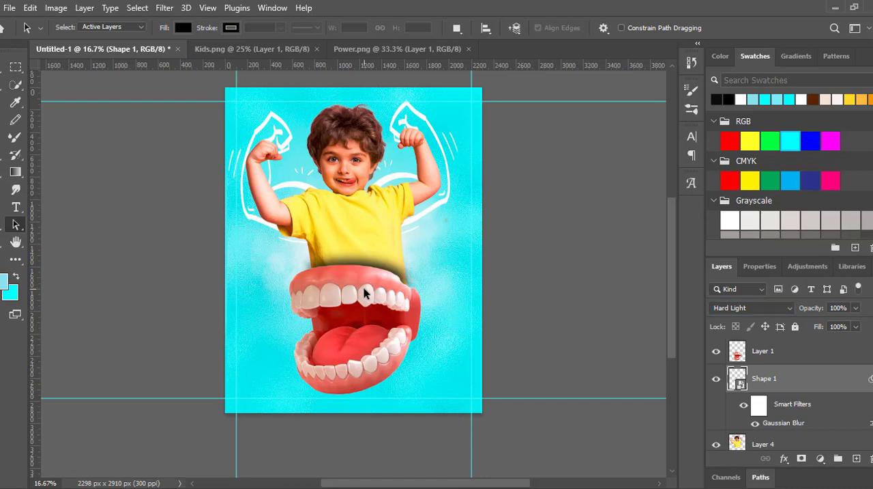
- Scale the mouth down to 96.39% and apply the transform
key("v")
left_click(318, 292)
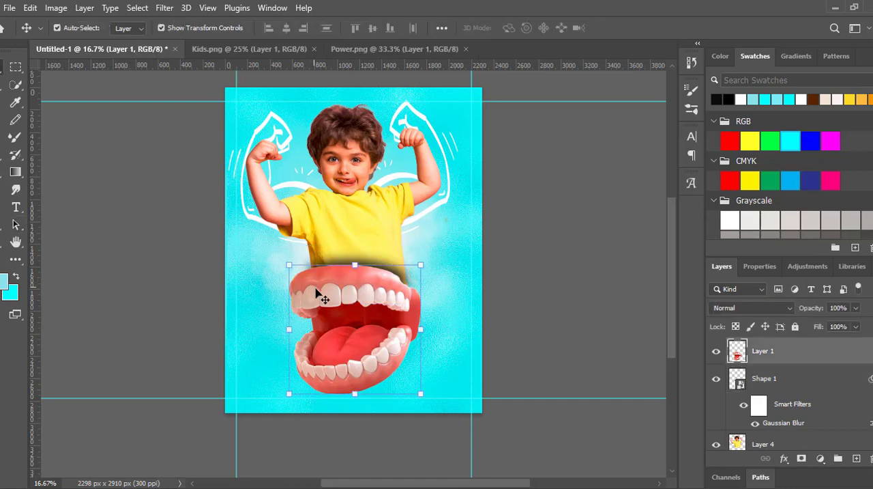
left_click(355, 389)
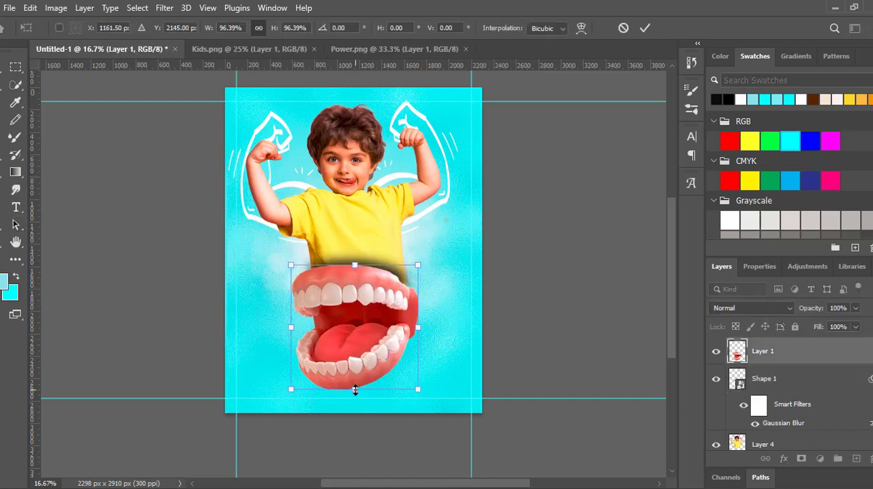
left_click(692, 109)
left_click(645, 28)
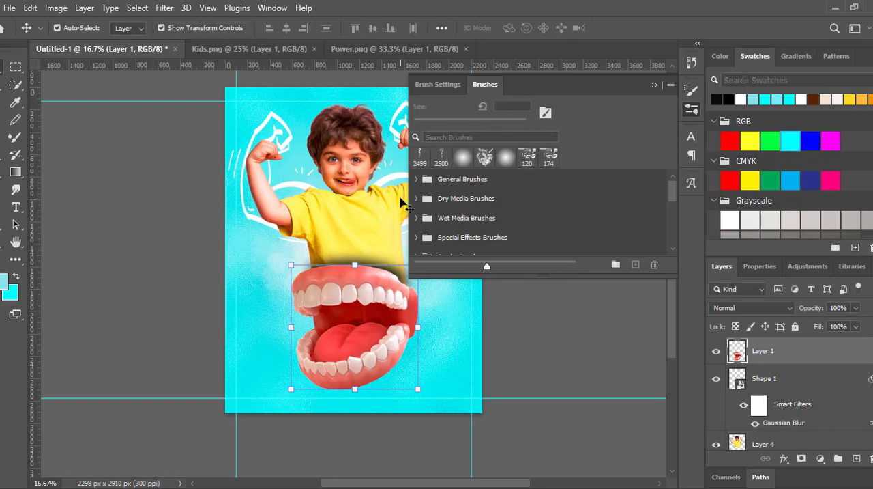
- Choose the Soft Round brush at 306 px and 0% hardness, flatten its tip, and reset the colours to black and white
left_click(416, 179)
left_click(470, 201)
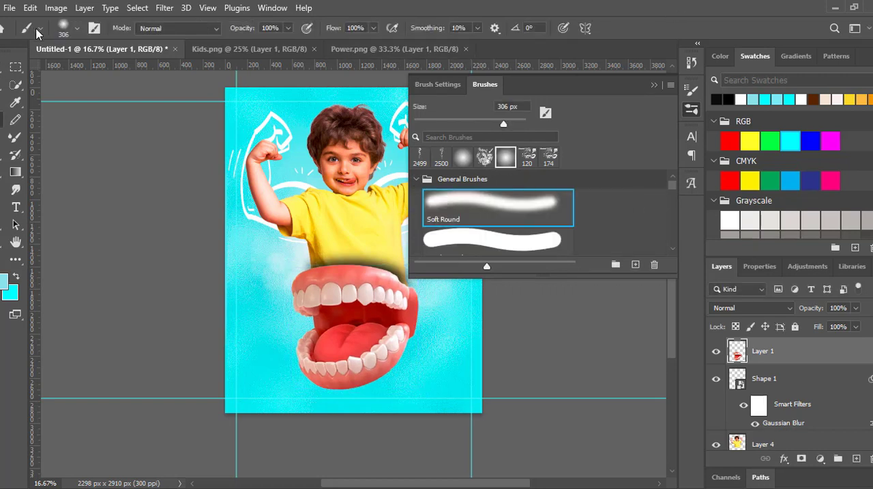
left_click(63, 30)
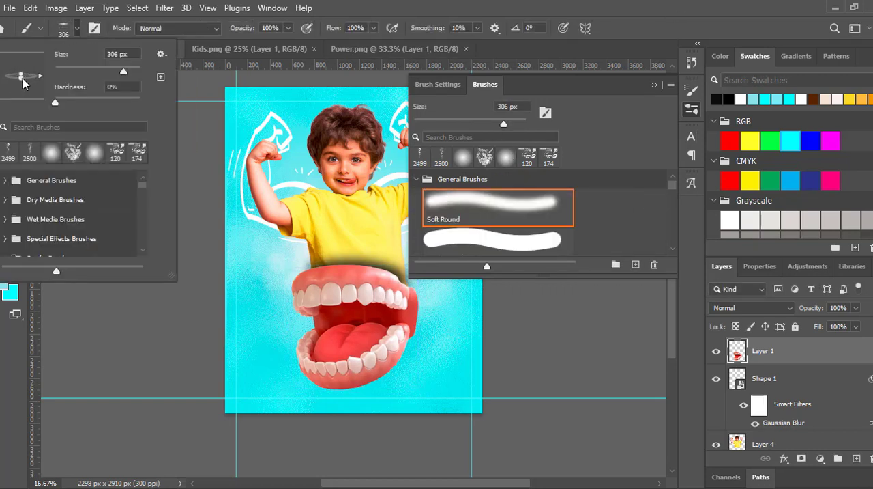
left_click(653, 88)
key("d")
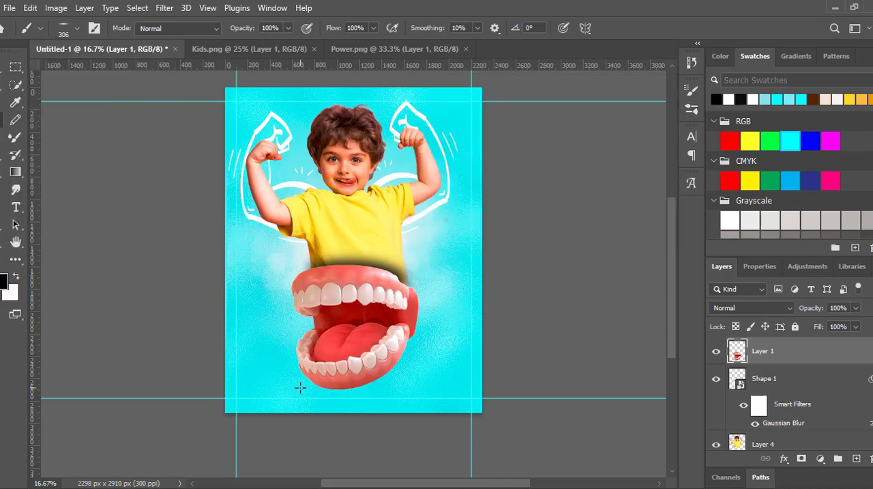
- Paint a flat black stroke beneath the mouth and revert the document to the state before the mouth was scaled
left_click_drag(298, 389, 369, 393)
left_click(692, 63)
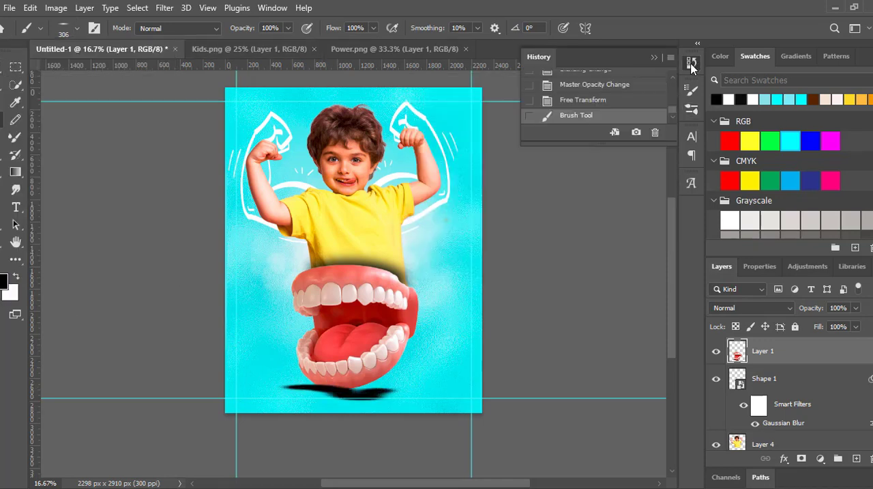
left_click(567, 84)
left_click(655, 58)
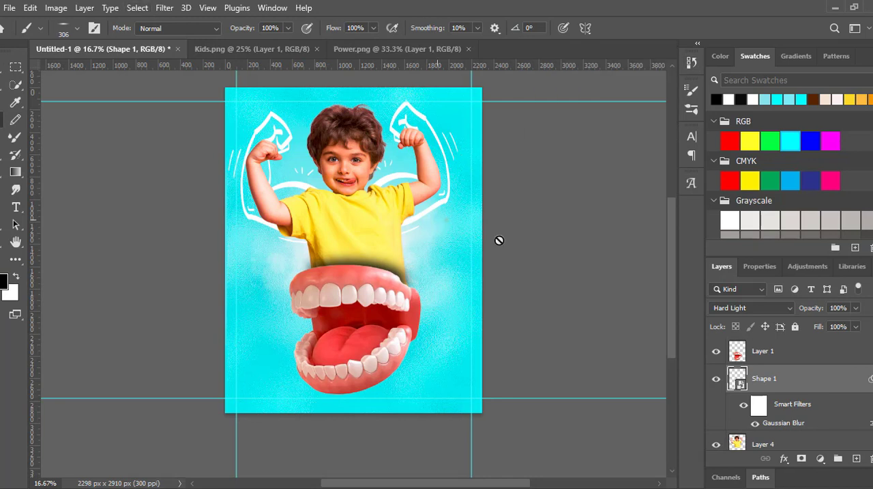
- Add a new layer beneath the mouth's layer and paint a flat black shadow under the mouth with a 417 px brush
left_click(856, 458)
left_click(47, 31)
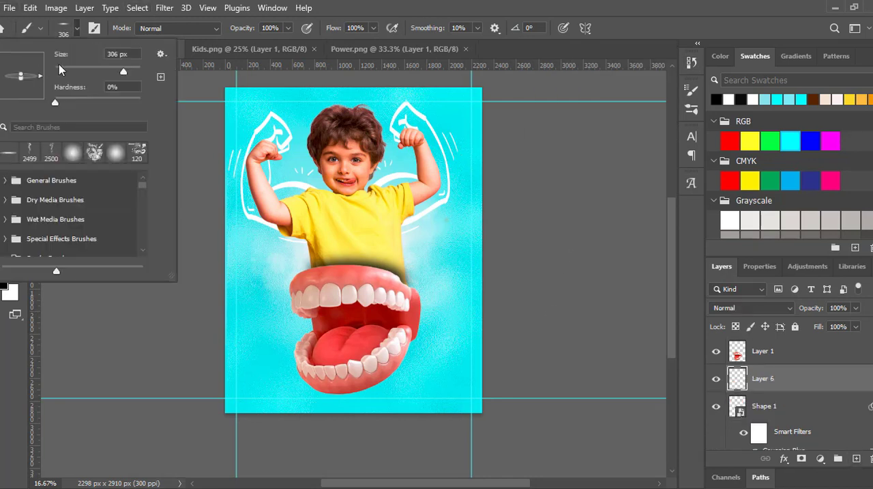
left_click_drag(124, 73, 128, 71)
left_click(324, 392)
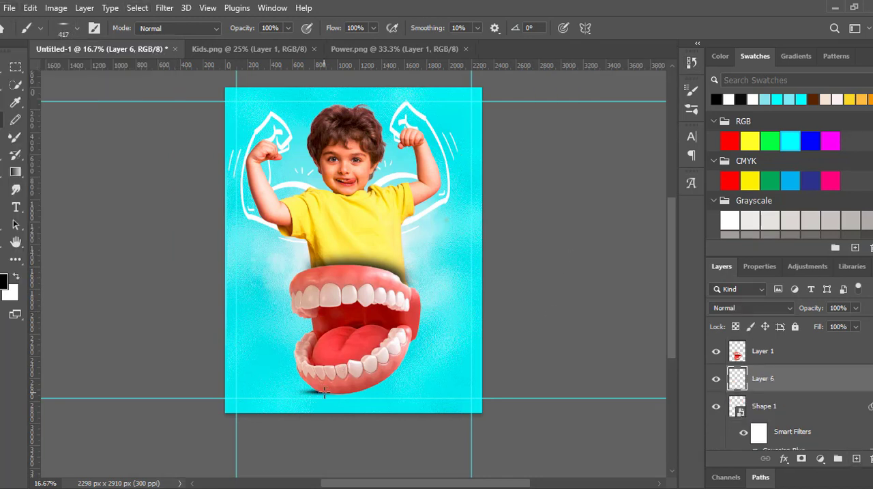
- Widen the painted shadow and place it just below the mouth, shifting the mouth slightly and moving the lower guide off the poster
key("v")
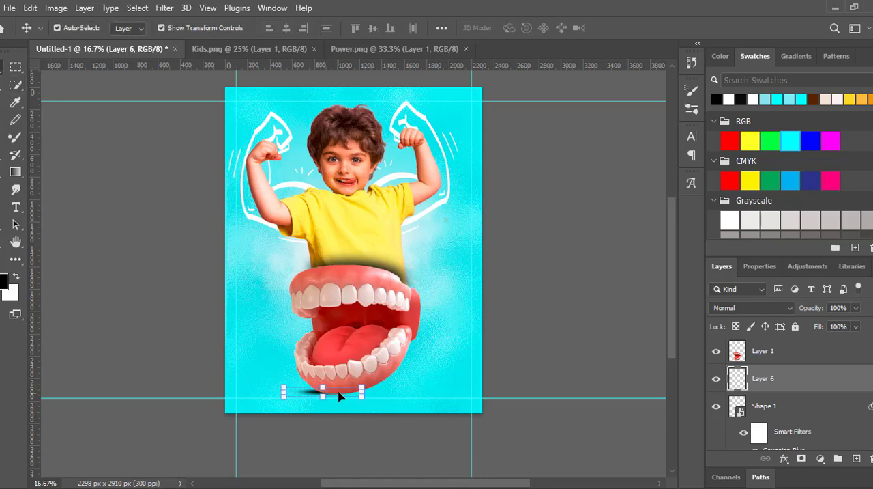
left_click_drag(339, 392, 527, 421)
left_click(787, 389)
left_click(382, 394)
left_click(644, 29)
left_click_drag(391, 391, 372, 399)
- Set the ground shadow's blend mode to Linear Burn and its opacity to 77%
left_click(751, 308)
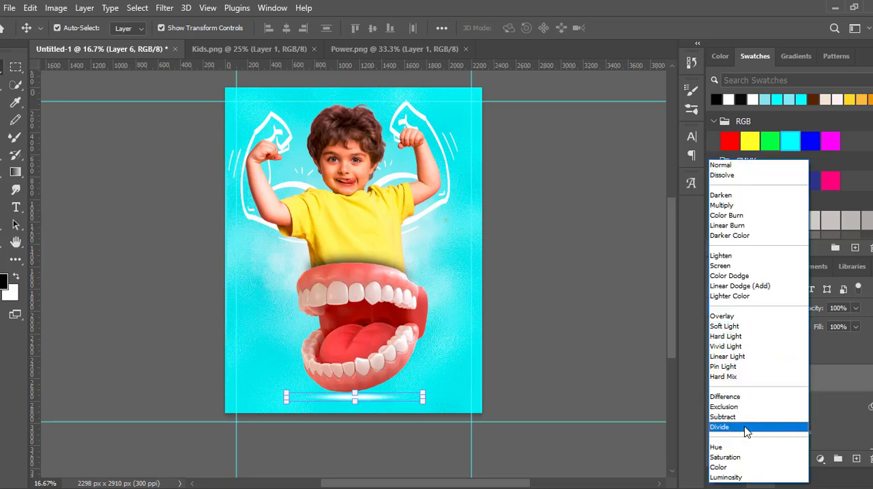
left_click(748, 225)
left_click(825, 308)
scroll(825, 308, "down", 14)
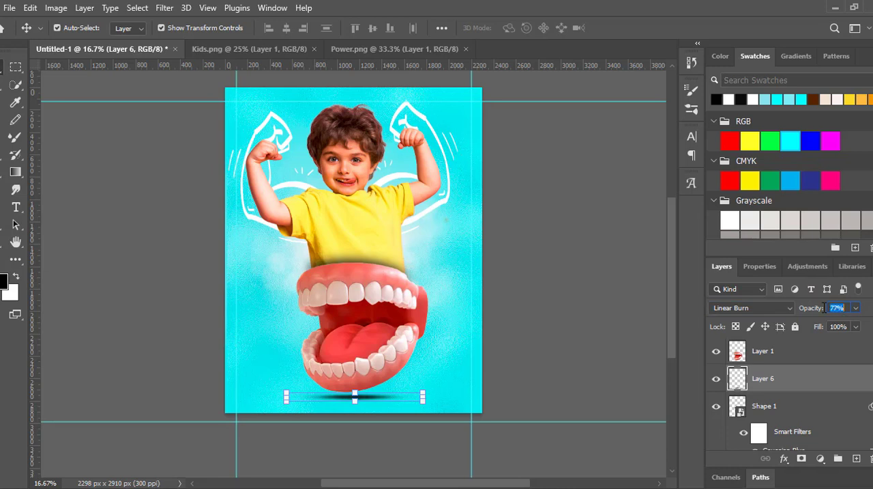
left_click(94, 146)
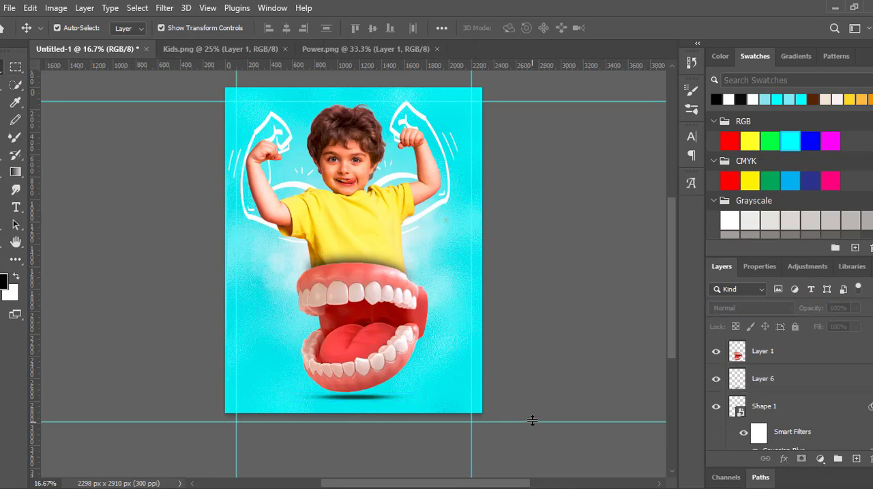
- Bring the lower guide back onto the poster and draw a rectangle about 750 × 139 px over the poster's lower-left corner
left_click_drag(533, 420, 541, 404)
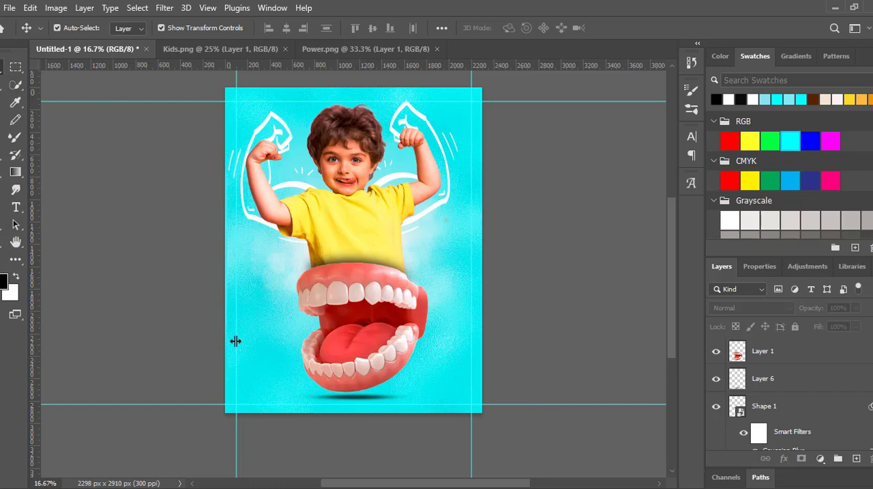
right_click(0, 223)
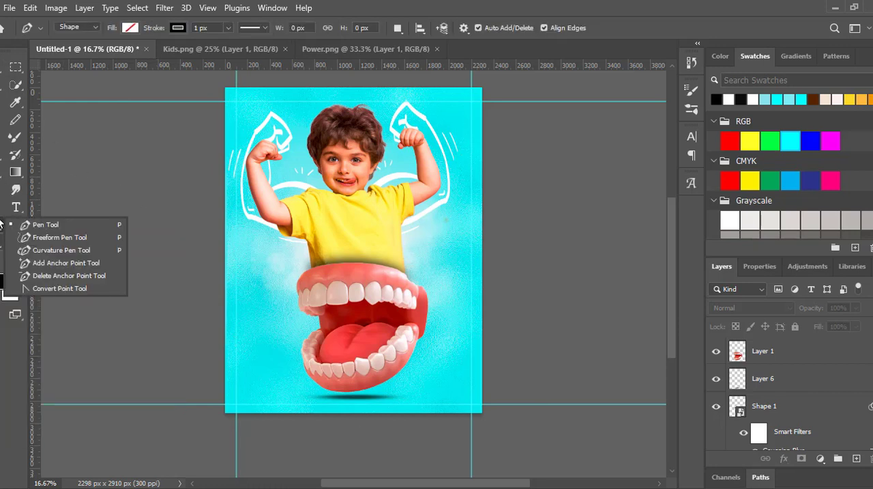
right_click(3, 239)
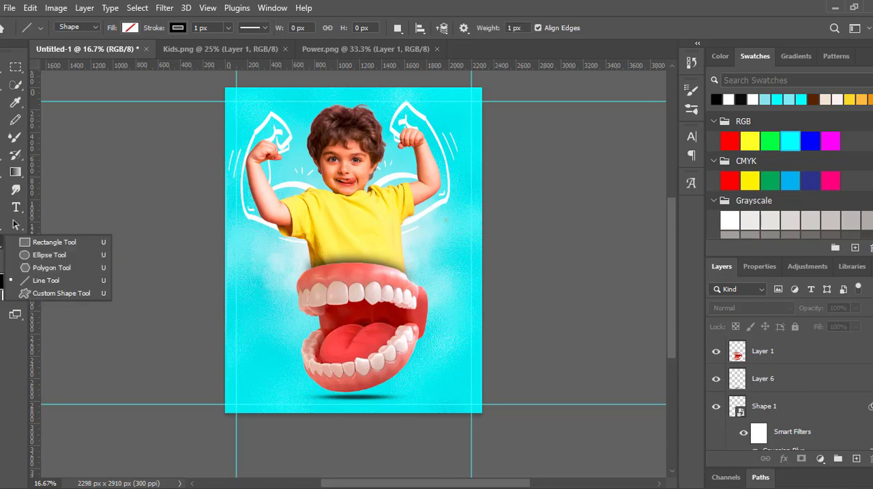
left_click(55, 242)
left_click_drag(222, 398, 305, 414)
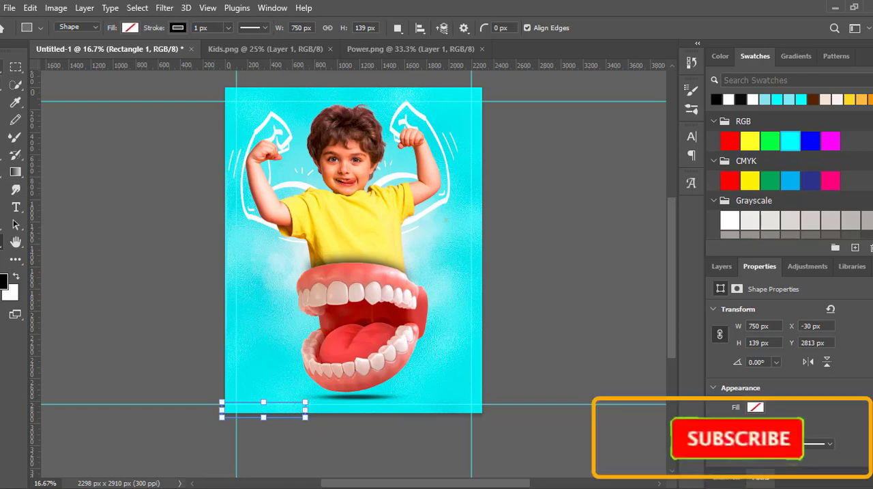
- Align the rectangle with the poster's lower-left corner at X 0 px, Y 2771 px
left_click(1, 66)
right_click(16, 226)
left_click(41, 239)
mouse_move(305, 412)
left_mouse_down()
mouse_move(300, 405)
mouse_move(308, 407)
left_mouse_up()
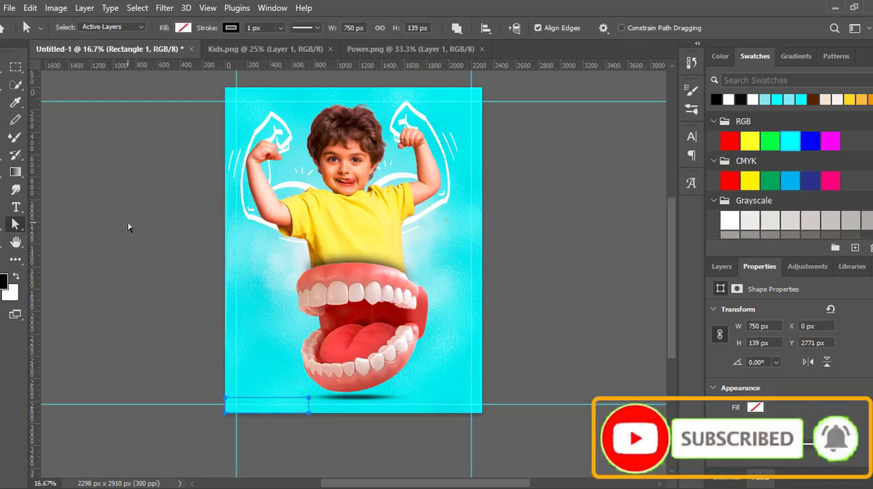
- Add an anchor point on the rectangle's upper edge and reshape its right end into a slanted curve, about 840 px wide overall
key("p")
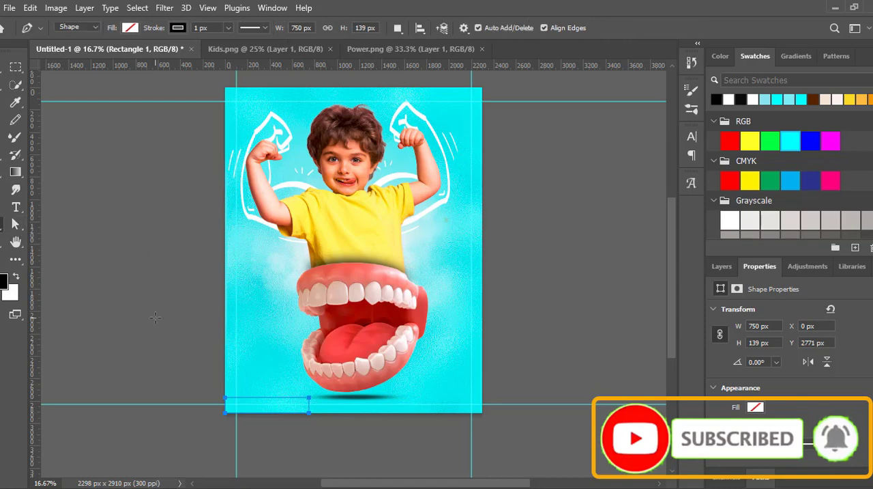
left_click(297, 398)
key("a")
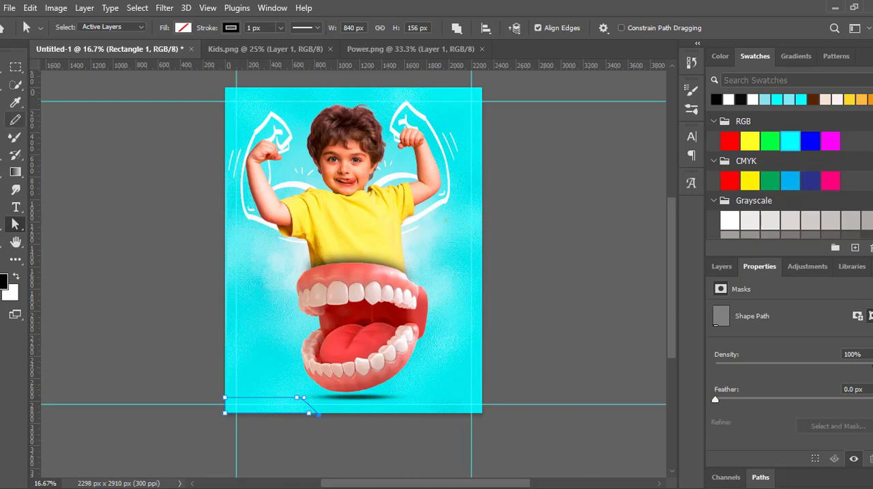
left_click(2, 66)
left_click(15, 225)
- Fill the corner shape with light cyan and deselect it
left_click(182, 29)
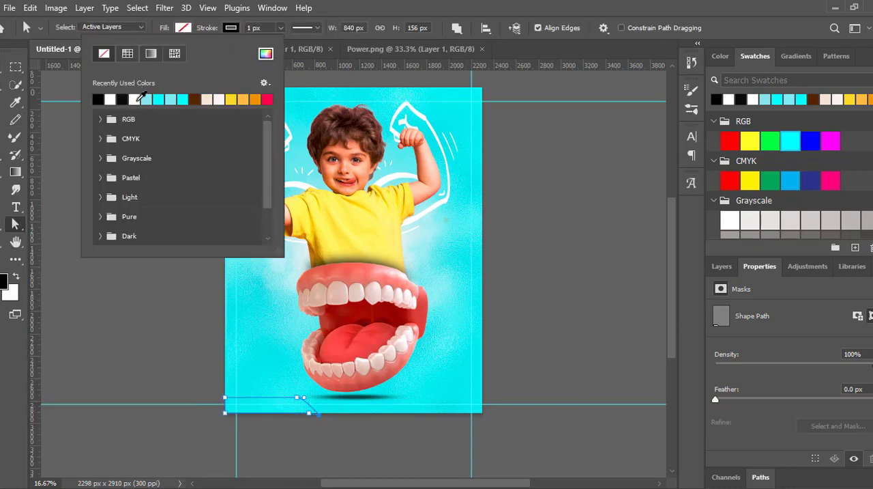
left_click(137, 97)
left_click(172, 97)
left_click(149, 281)
key("v")
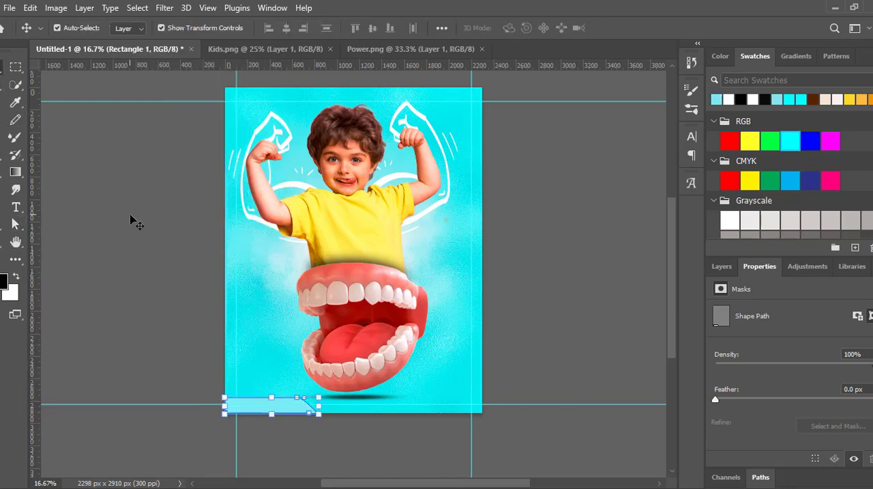
left_click(120, 179)
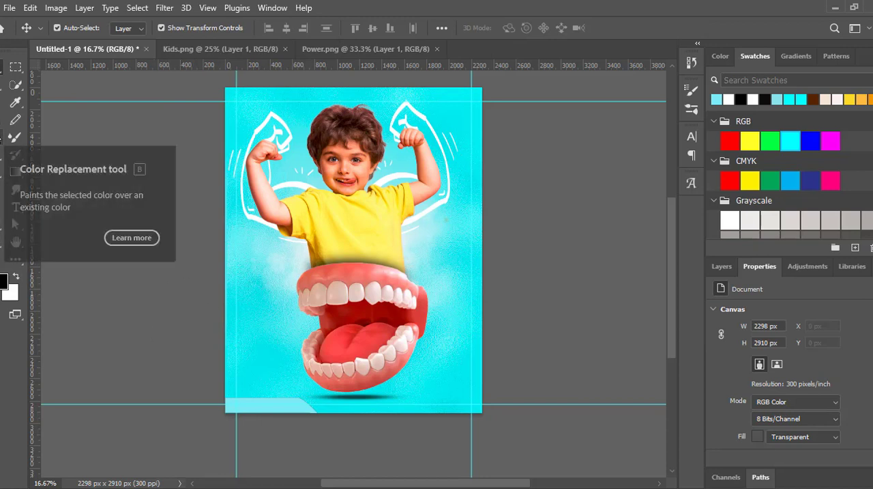
- Add a Levels adjustment above the mouth's layer, try shifting its black input, and hide the adjustment
left_click(328, 292)
left_click(808, 266)
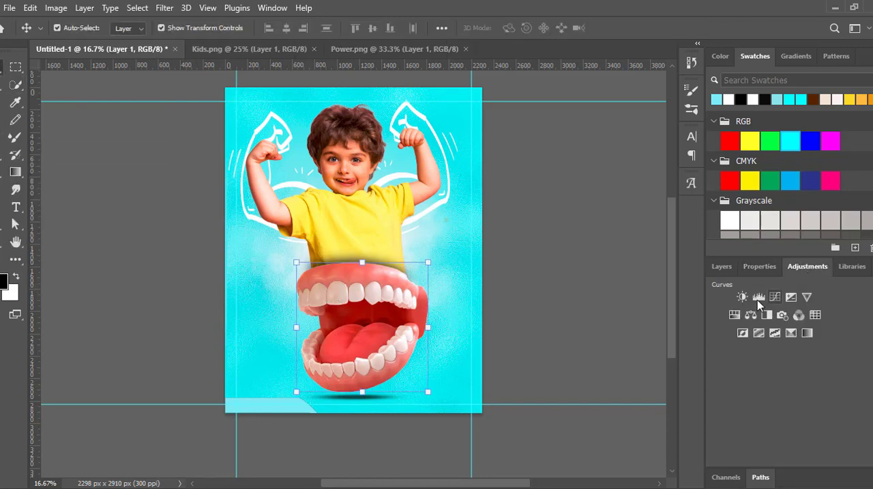
left_click(757, 299)
mouse_move(734, 408)
left_mouse_down()
mouse_move(774, 408)
mouse_move(733, 406)
left_mouse_up()
left_click(724, 266)
left_click(716, 378)
- Duplicate the mouth layer and darken the copy with a clipped Levels adjustment using a black input of 41
left_click(750, 403)
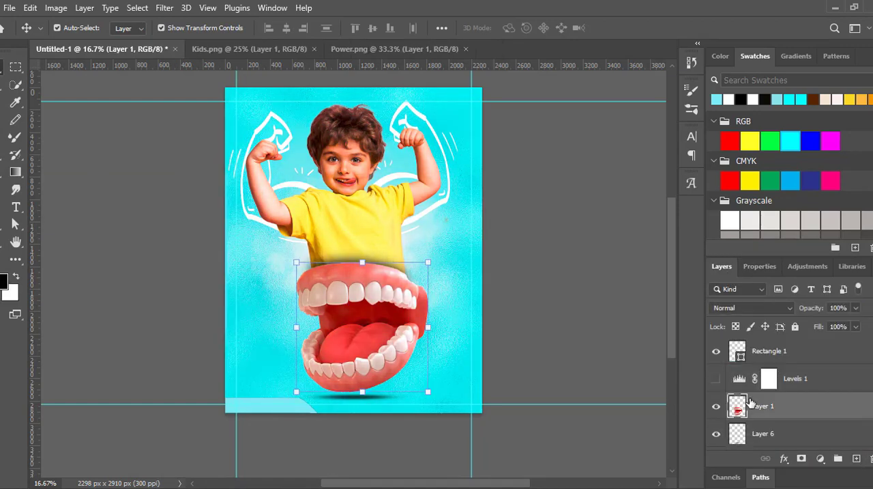
key("ctrl+j")
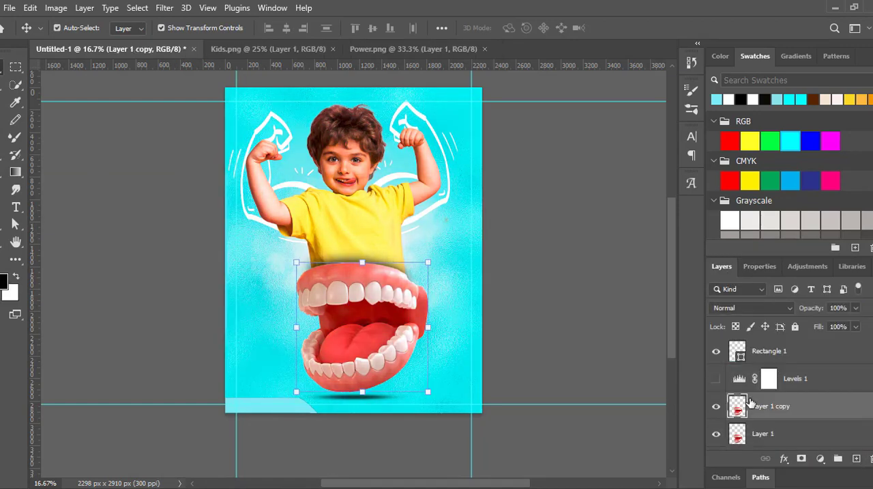
left_click(801, 265)
left_click(734, 301)
left_click_drag(733, 410, 758, 402)
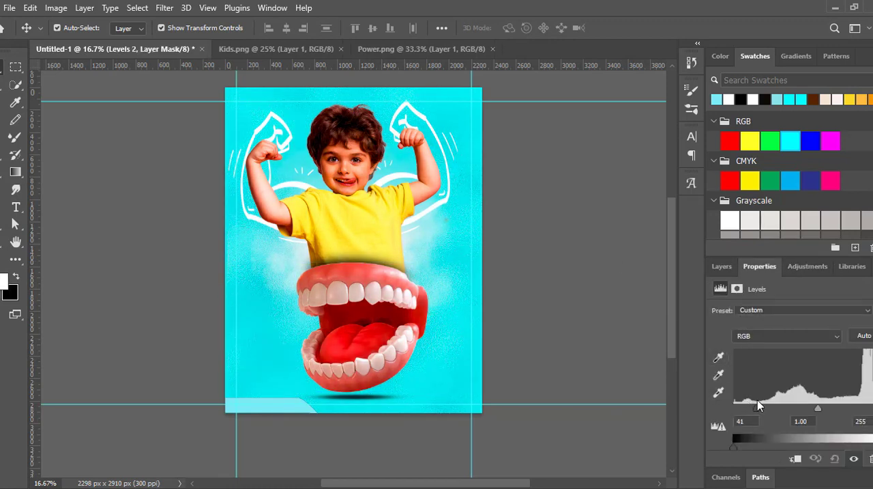
left_click(727, 268)
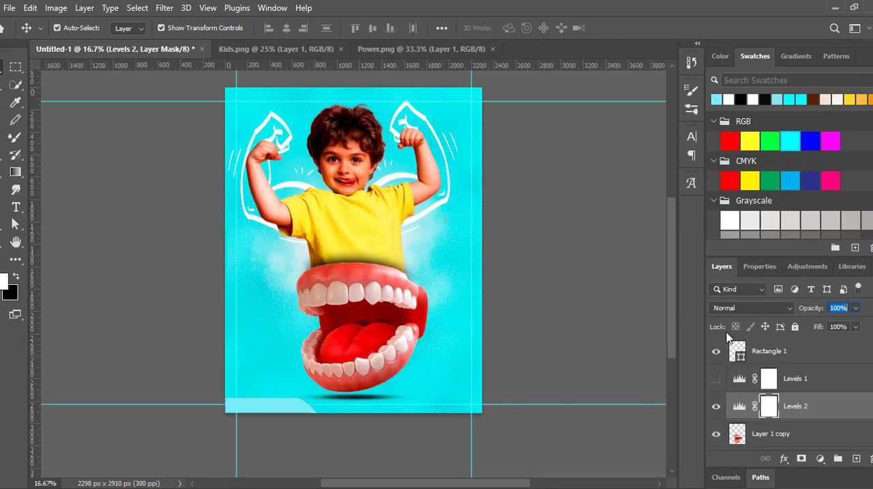
left_click(743, 419, "alt")
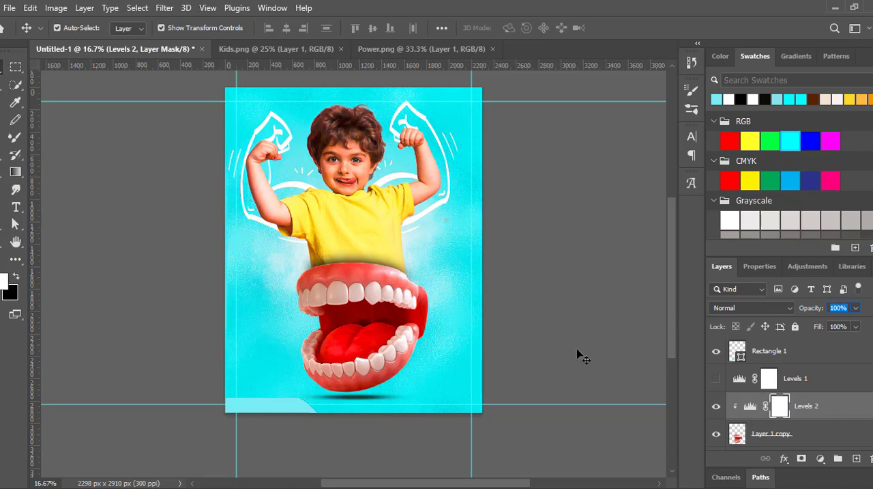
- Erase parts of the darkened mouth copy over the upper and lower teeth with a soft 155 px eraser
left_click(777, 433)
scroll(778, 409, "down", 1)
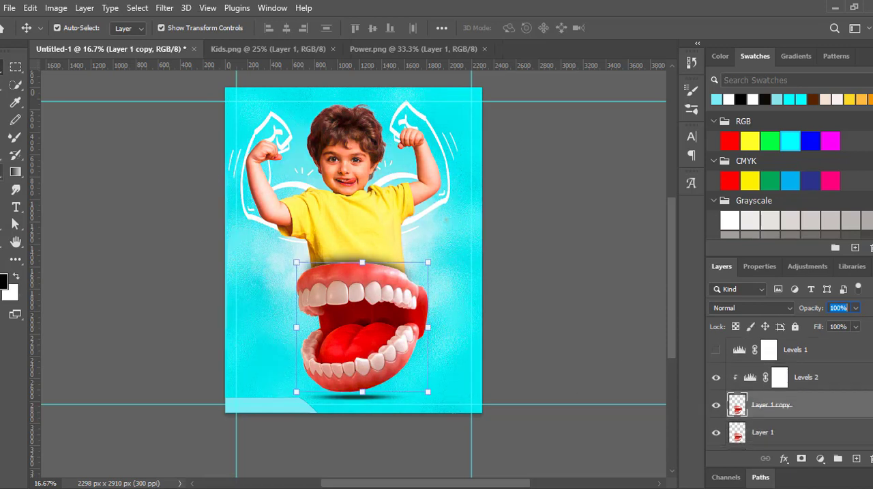
key("e")
mouse_move(286, 263)
left_mouse_down()
mouse_move(405, 287)
mouse_move(339, 293)
mouse_move(412, 301)
left_mouse_up()
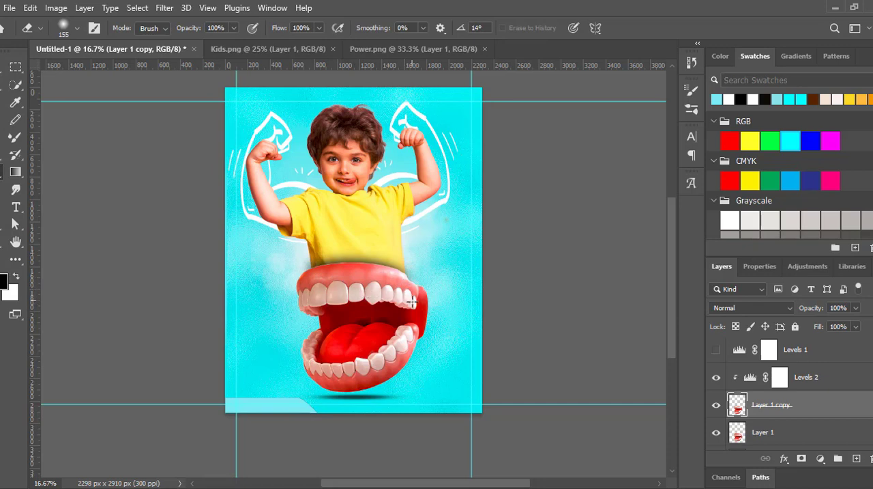
left_click(691, 64)
scroll(600, 95, "down", 3)
left_click(591, 85)
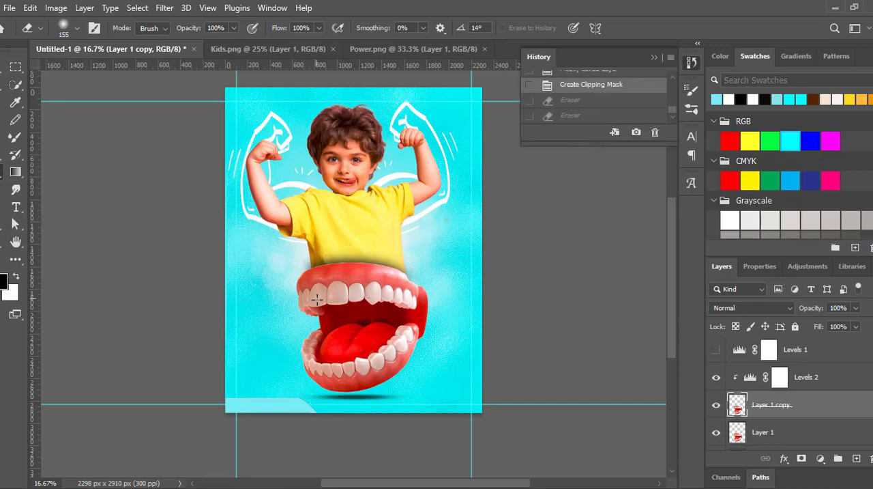
left_click(412, 302)
left_click_drag(299, 297, 328, 298)
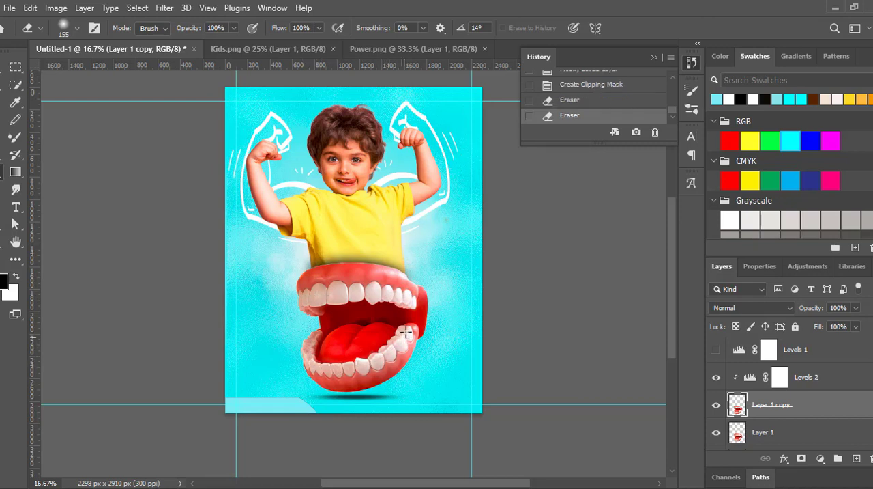
left_click_drag(406, 332, 303, 336)
key("v")
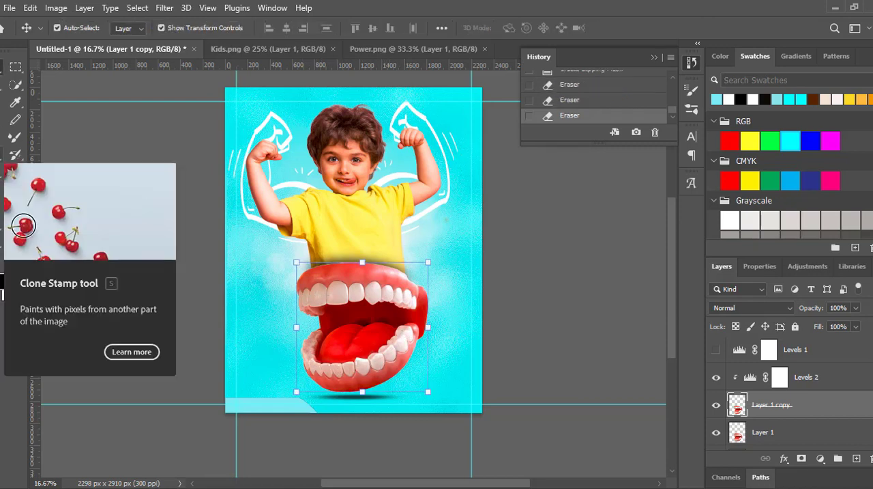
- Give the soft brush a round 44 px tip, switch to white, and try a highlight dab on an upper tooth
key("b")
left_click(77, 29)
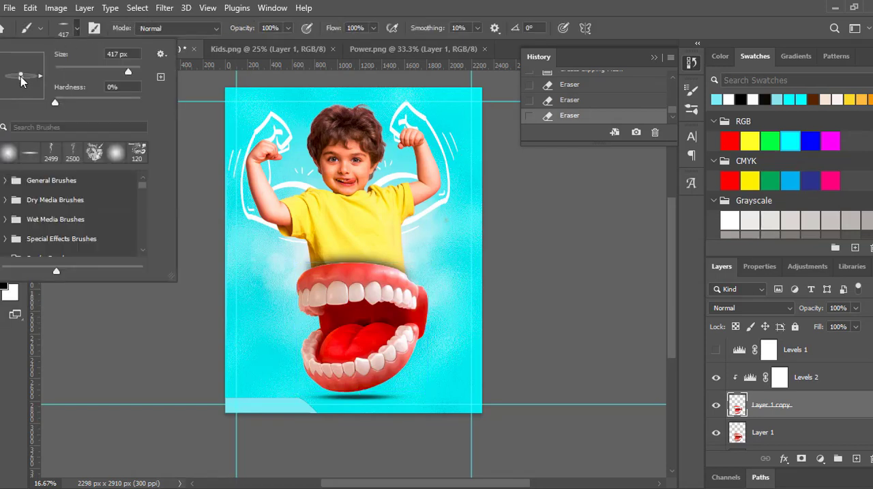
left_click_drag(21, 75, 22, 91)
left_click_drag(128, 71, 75, 71)
left_click(328, 295)
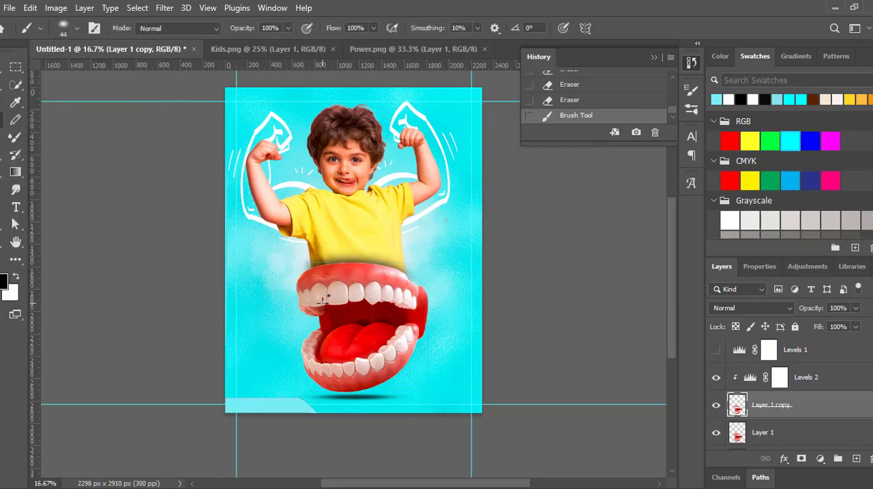
key("ctrl+z")
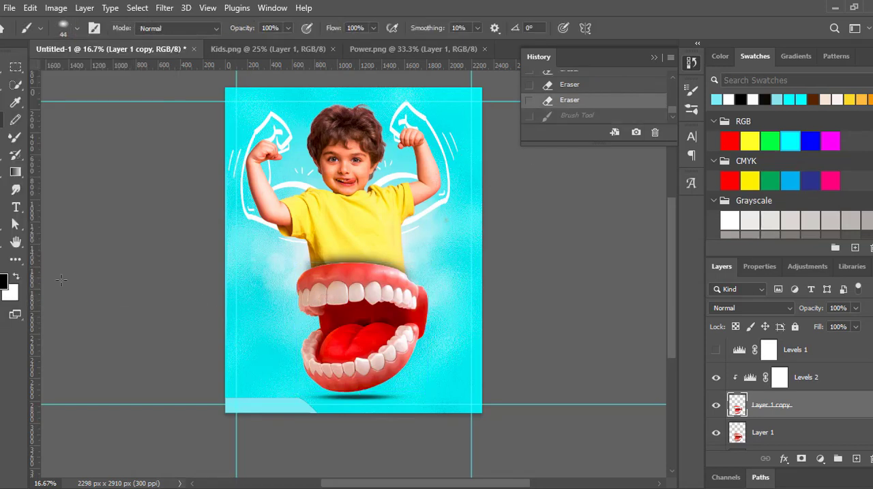
key("x")
left_click(329, 295)
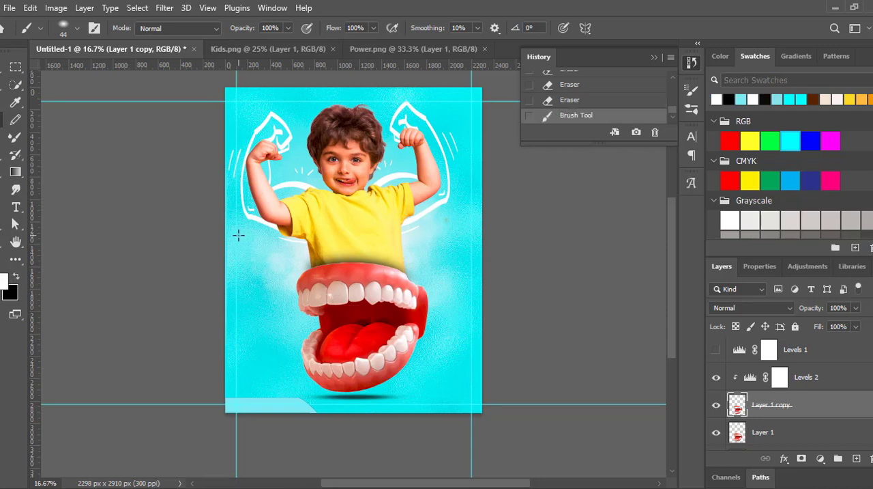
key("ctrl+z")
- Create a new layer, move it above the mouth's clipped Levels adjustment, and release it from the clipping mask
key("ctrl+alt+shift+n")
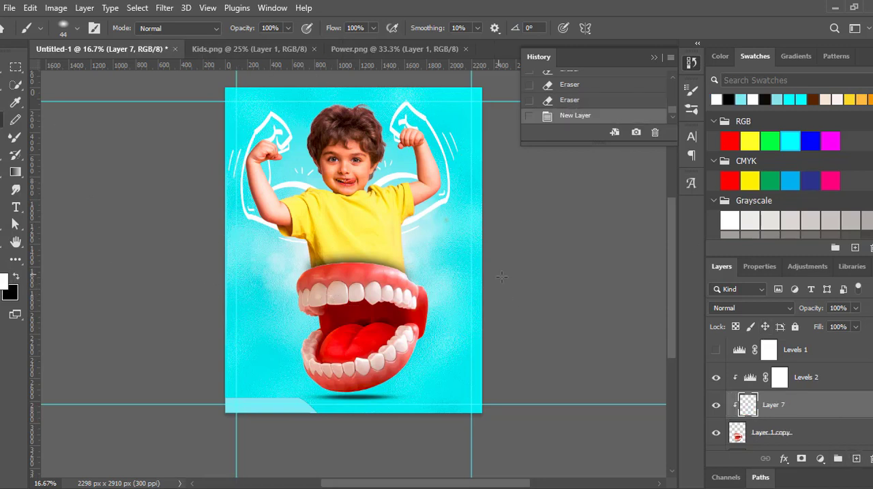
left_click(717, 408)
left_click(715, 410)
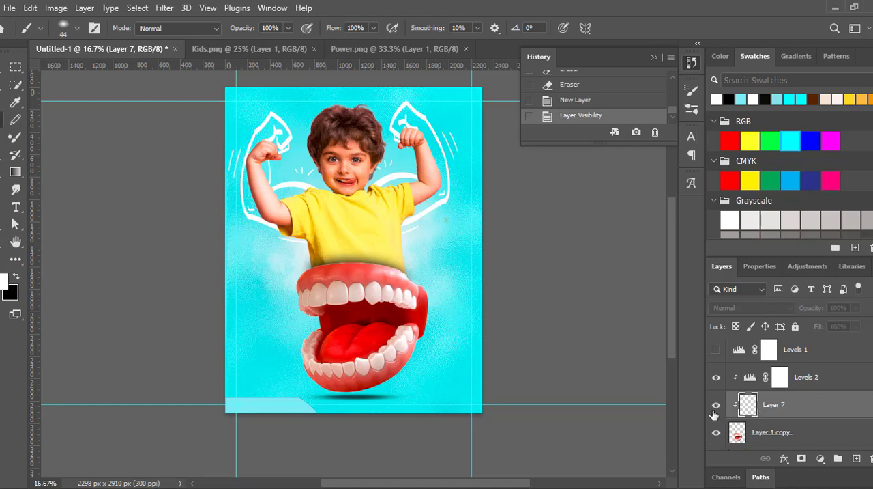
left_click_drag(759, 410, 765, 360)
right_click(739, 383)
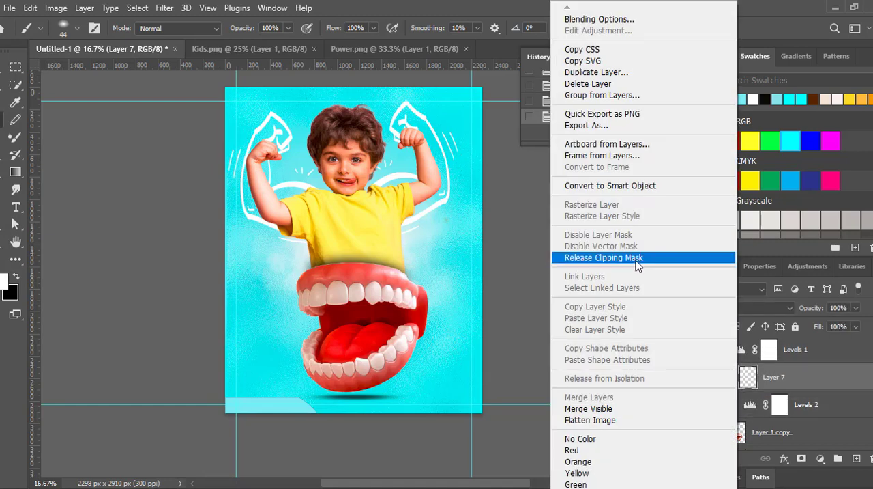
left_click(608, 254)
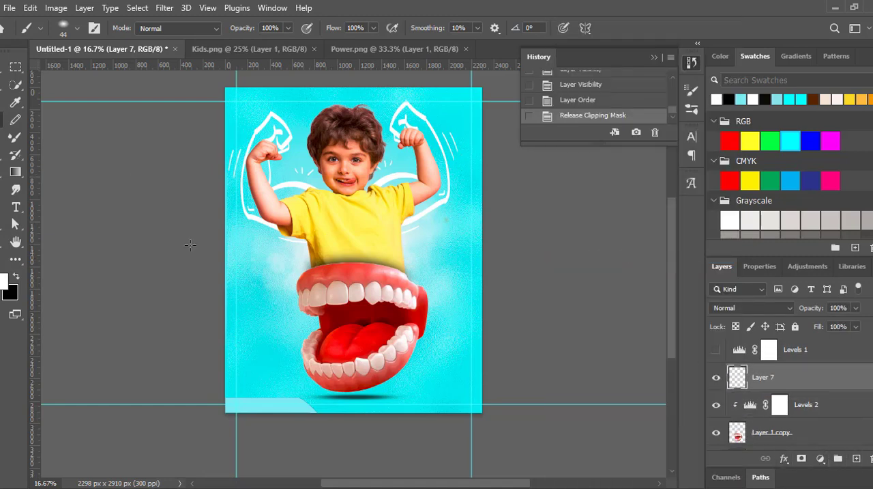
- Dab a white highlight on an upper front tooth and set the new layer's blend mode to Overlay
left_click(330, 293)
left_click(784, 458)
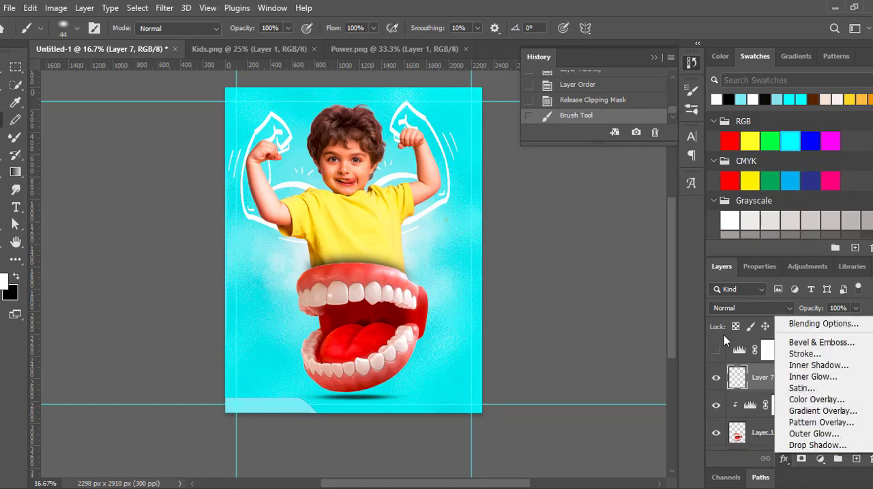
left_click(758, 305)
left_click(750, 307)
left_click(731, 324)
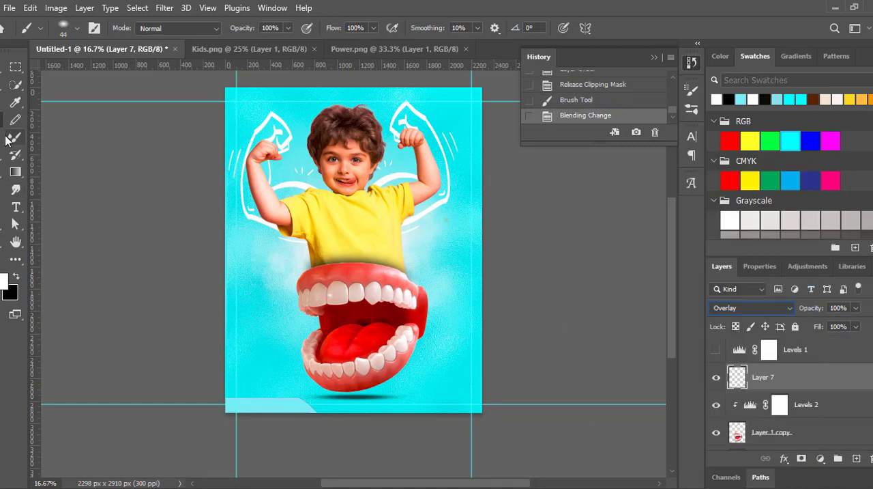
- Add a second white highlight on the neighbouring upper tooth and set the layer's blend mode to Linear Light
left_click_drag(319, 297, 368, 349)
left_click(784, 458)
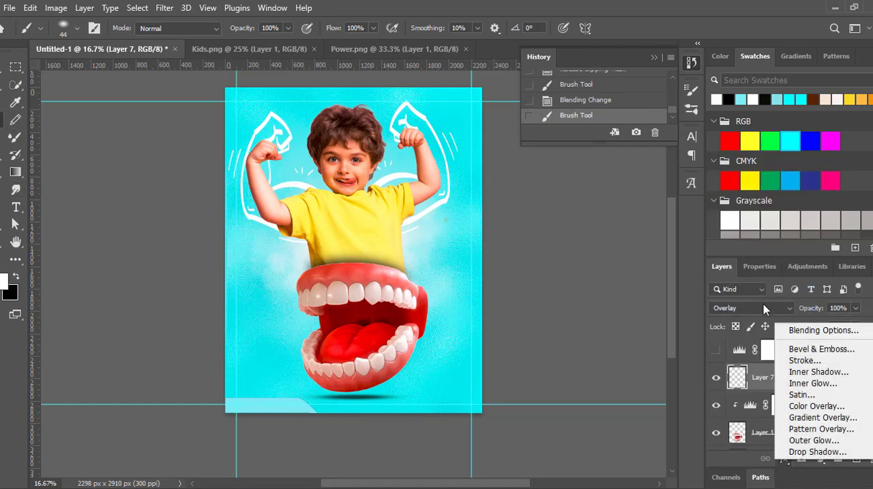
left_click(763, 306)
left_click(762, 306)
left_click(750, 356)
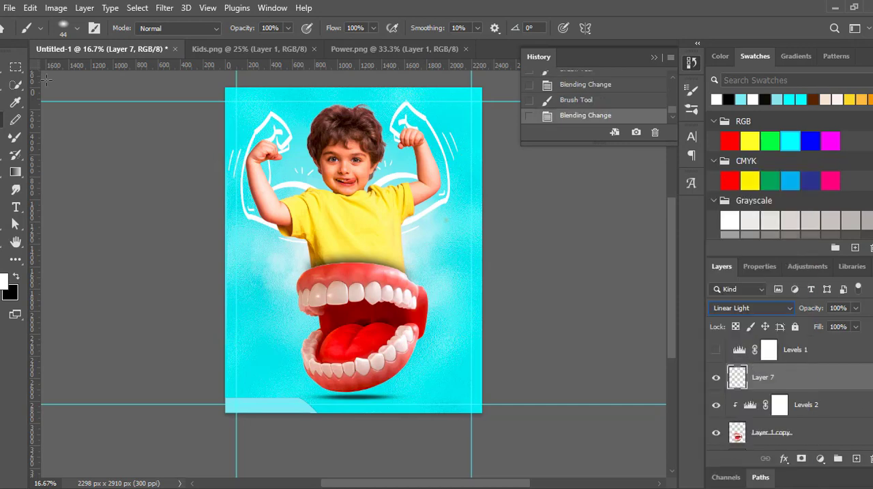
key("v")
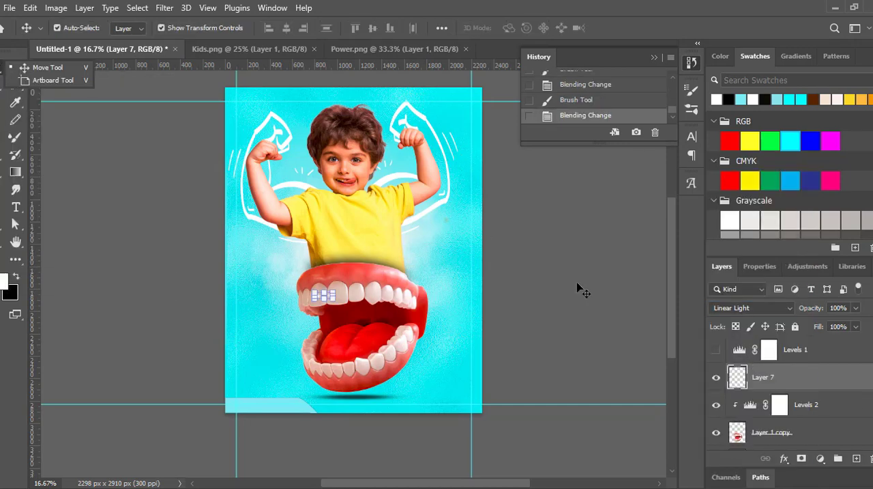
- Group the mouth layer, its darkened copy and the clipped Levels adjustment
scroll(833, 392, "down", 3)
left_click(834, 401)
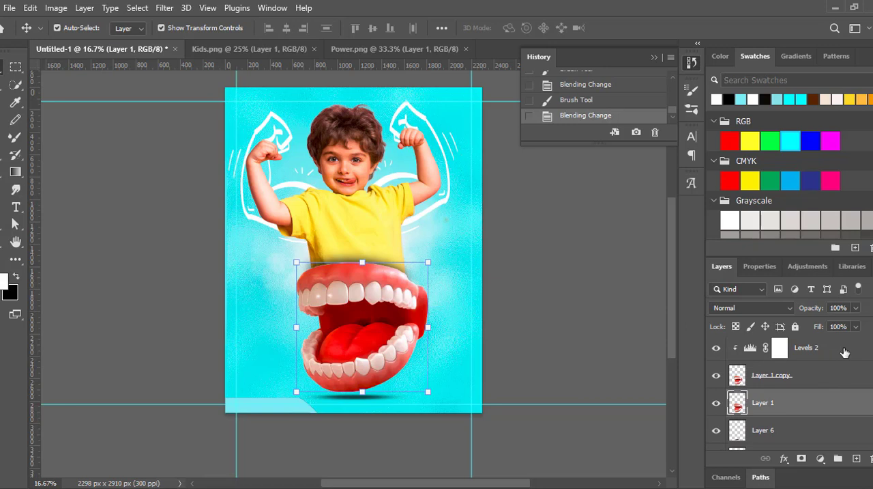
left_click(844, 351, "shift")
key("ctrl+g")
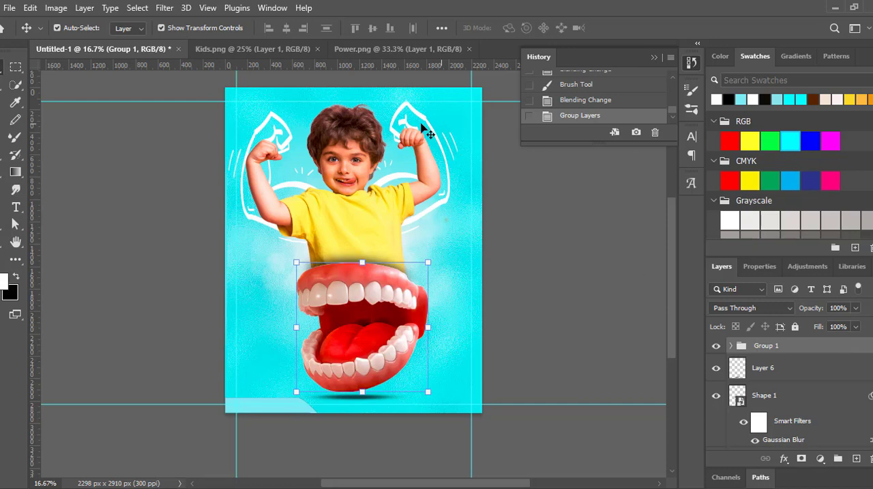
left_click(2, 102)
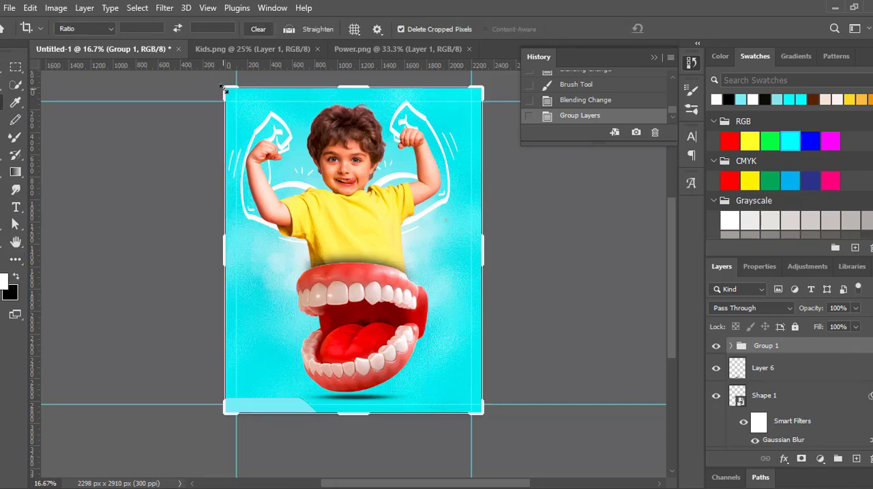
key("v")
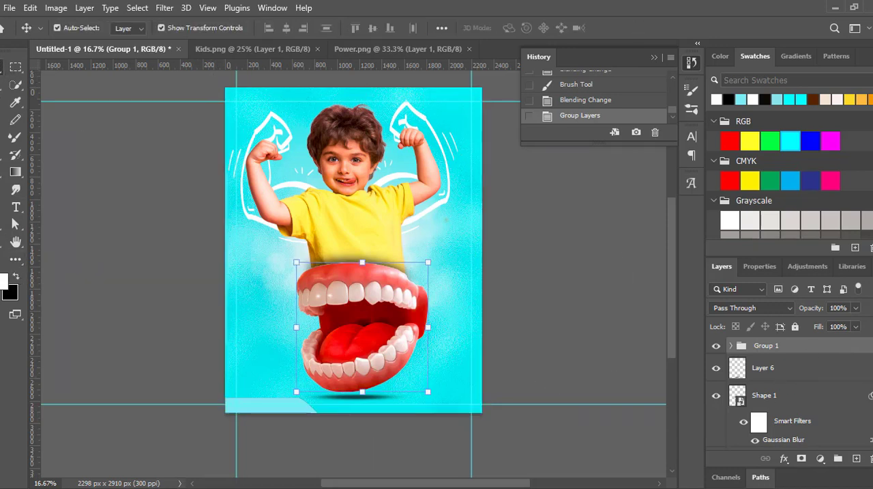
- Duplicate the boy's layer and clip a Curves adjustment with a slightly shifted midtone point to the copy
left_click(368, 247)
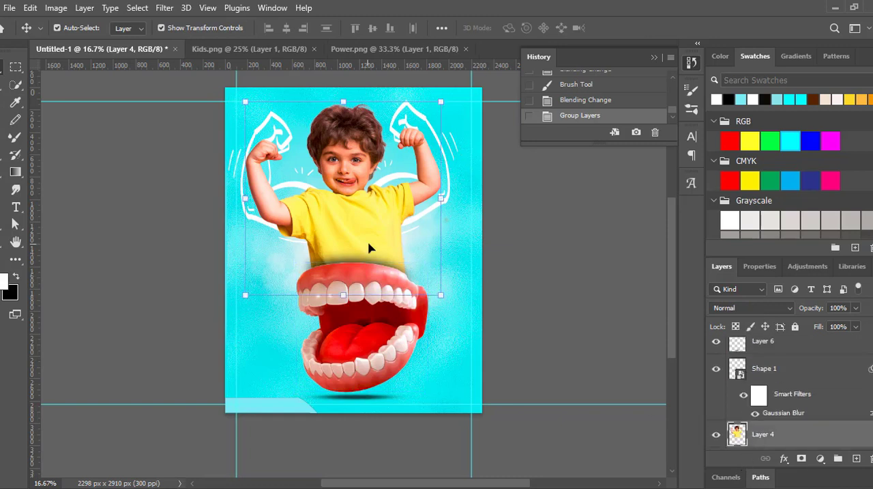
key("ctrl+j")
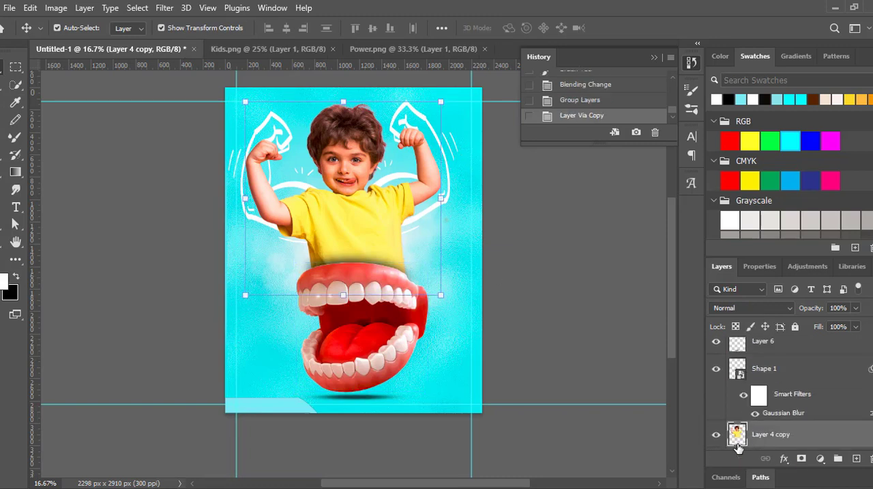
left_click(802, 266)
left_click(759, 304)
left_click_drag(825, 392, 836, 372)
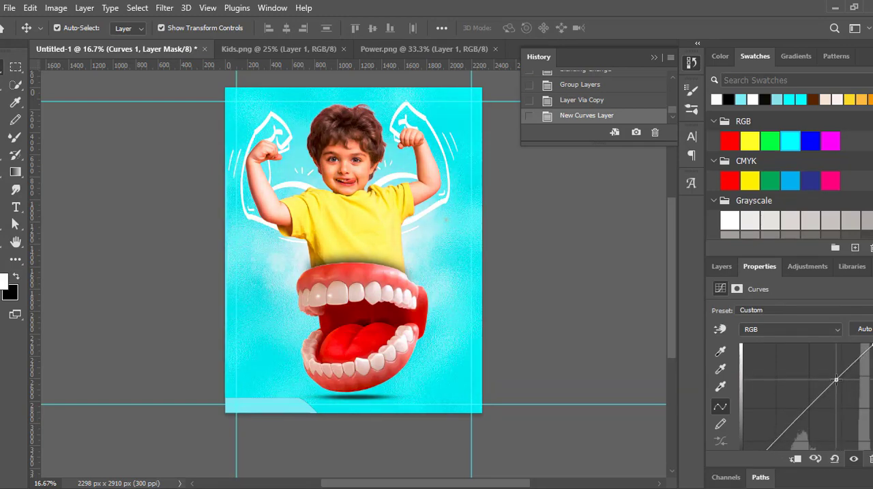
left_click(720, 266)
scroll(748, 386, "down", 3)
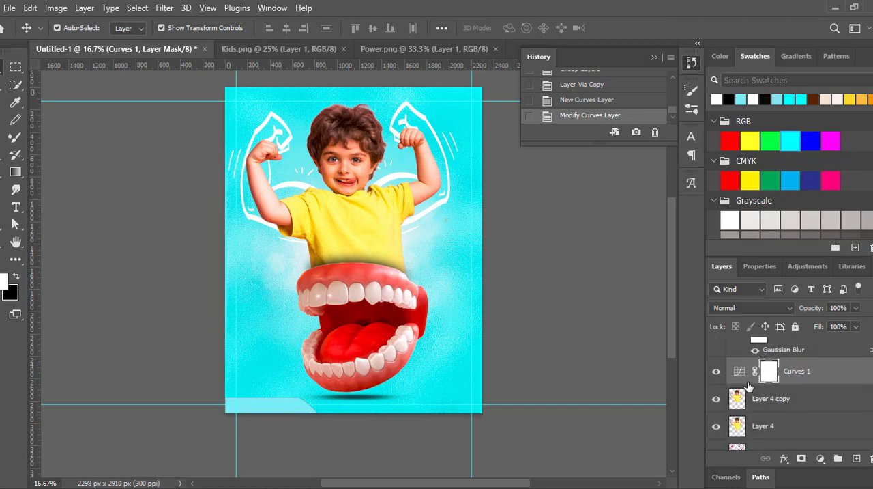
left_click(748, 386, "alt")
- Group the boy's original layer, its copy and the clipped Curves adjustment
left_click(766, 424)
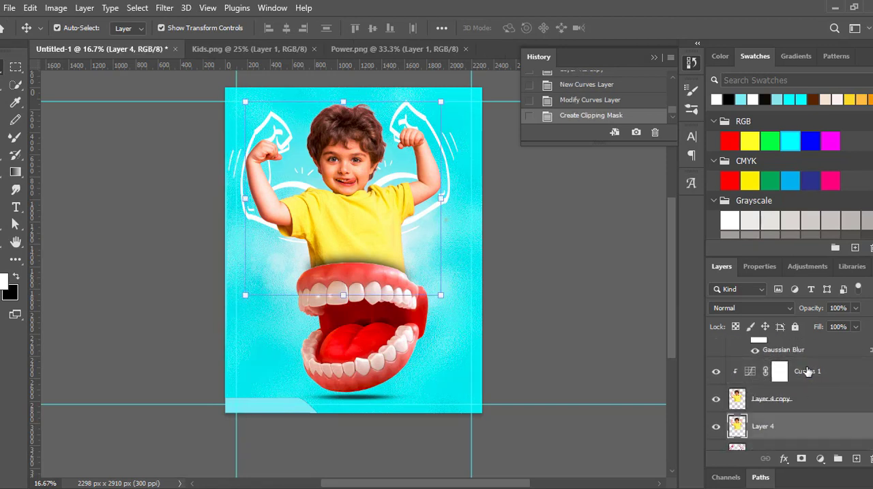
left_click(807, 371, "shift")
key("ctrl+g")
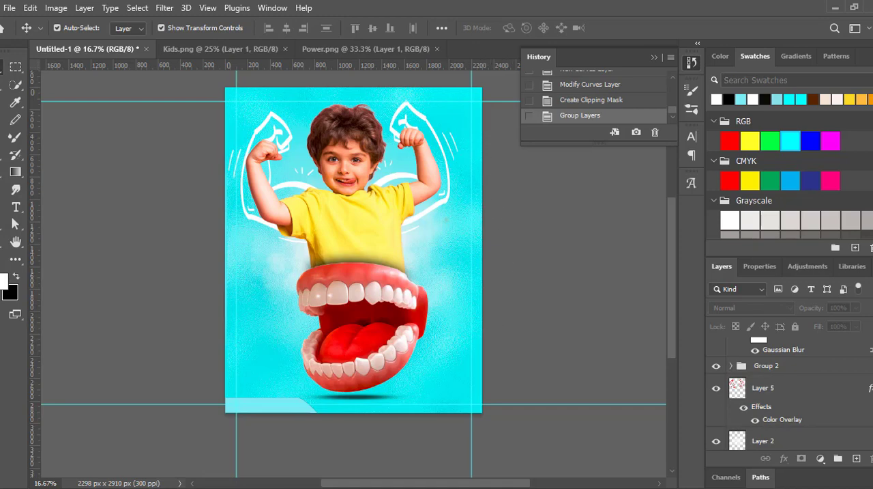
- Close the Kids.png and Power.png documents
left_click(256, 47)
left_click(340, 50)
left_click(286, 49)
left_click(298, 50)
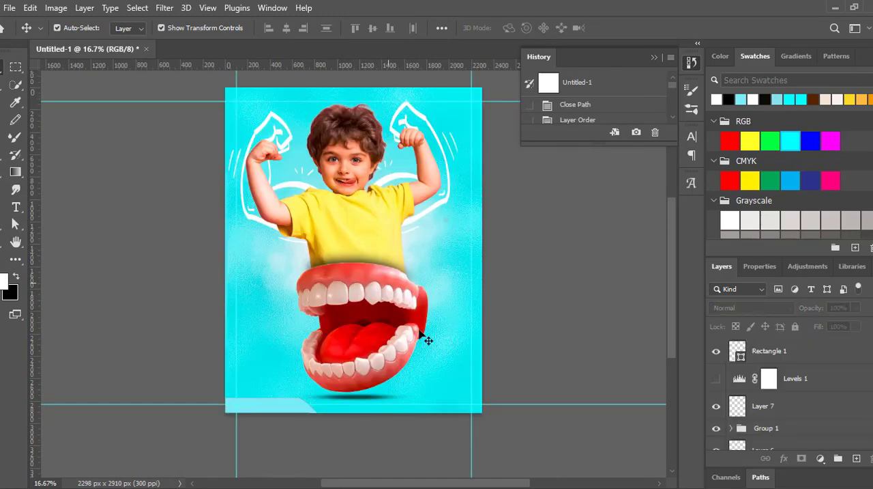
- Switch to WinRAR, open the archive's six PNG files in Photoshop, and close all of them except Dental Logo.png
key("alt+Tab")
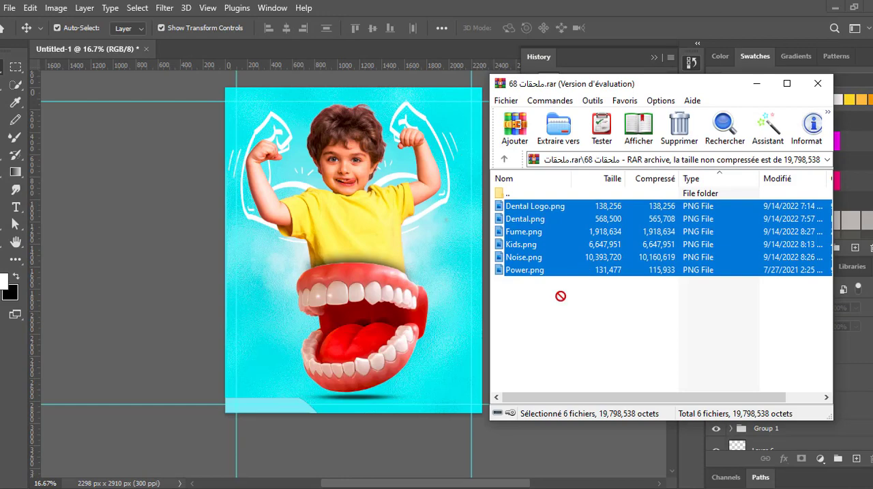
left_click_drag(340, 47, 341, 48)
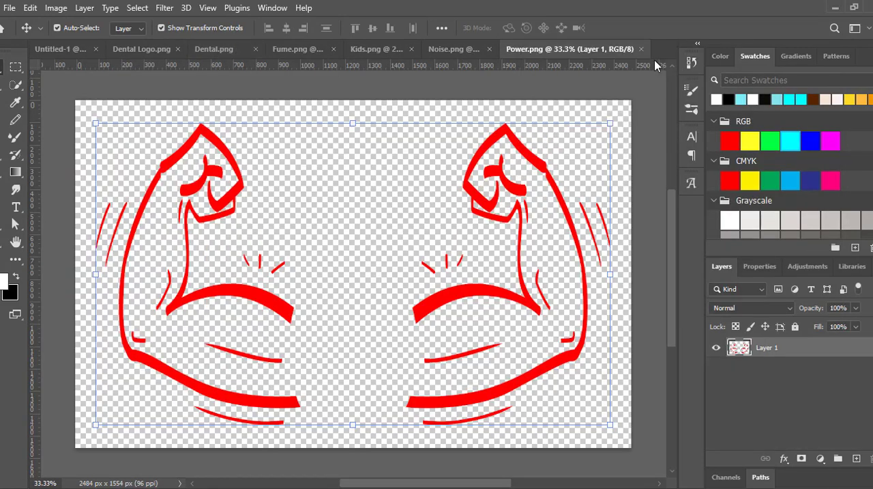
left_click(642, 51)
left_click(640, 51)
left_click(638, 51)
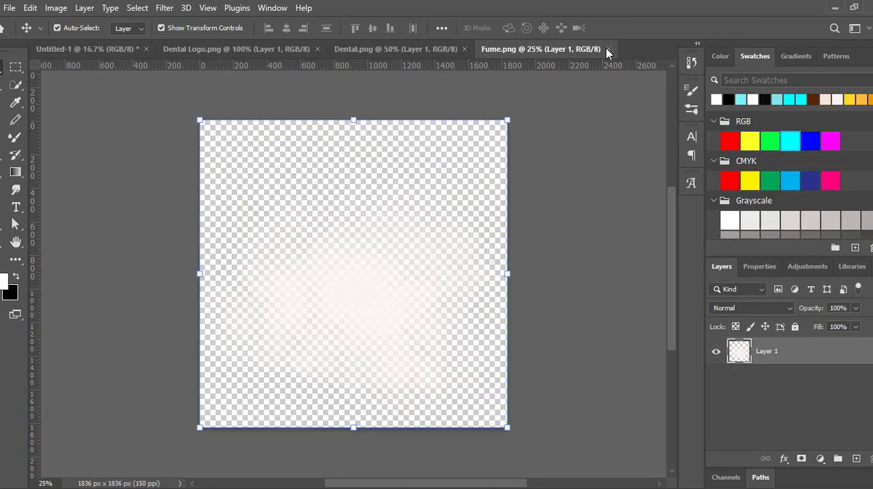
left_click(606, 51)
left_click(464, 49)
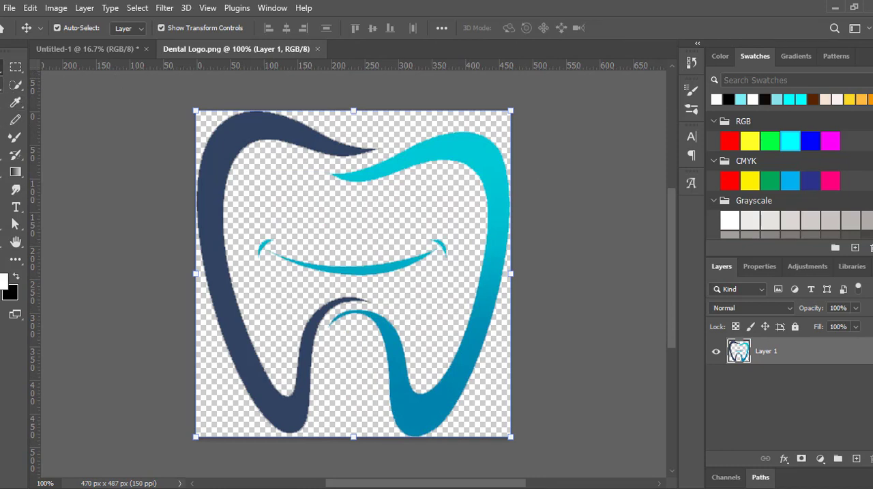
- Select the navy half of the tooth logo with the Quick Selection tool and move it onto the poster beside the boy
right_click(17, 71)
left_click(14, 89)
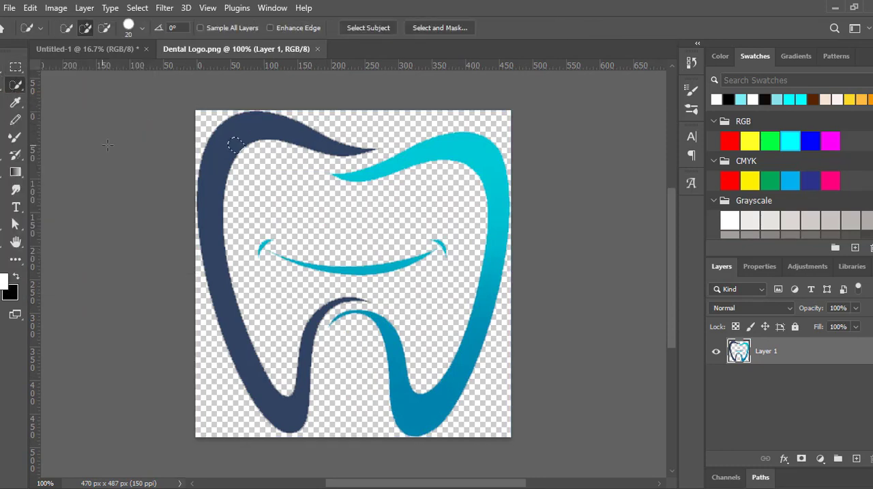
mouse_move(232, 145)
left_mouse_down()
mouse_move(219, 171)
mouse_move(253, 382)
mouse_move(322, 310)
mouse_move(349, 299)
mouse_move(269, 127)
mouse_move(225, 117)
mouse_move(95, 49)
mouse_move(297, 259)
left_mouse_up()
key("v")
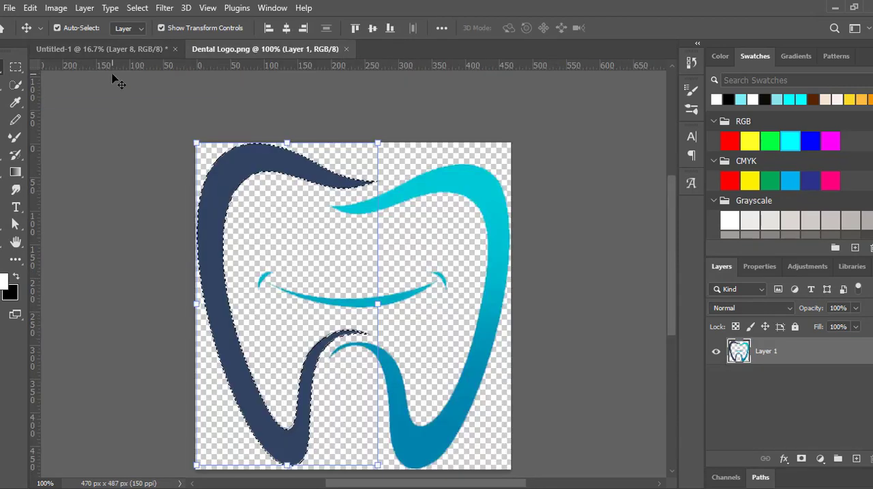
- Restore the Dental Logo.png document to its opened state and set the Quick Selection tool to add to selection
left_click(118, 82)
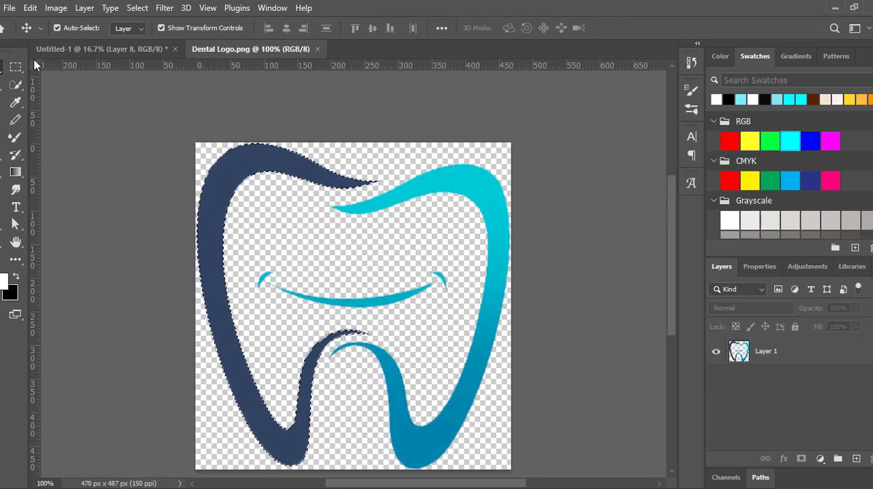
key("w")
left_click(66, 28)
left_click(403, 197)
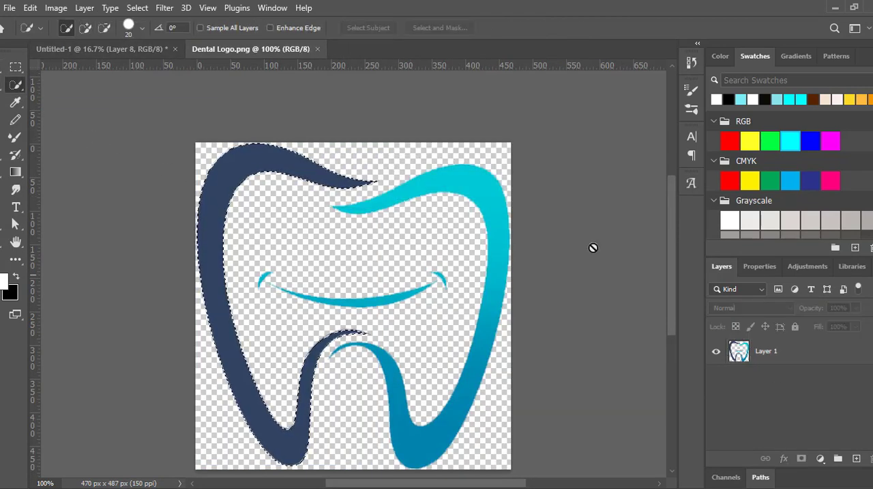
left_click(691, 62)
left_click(586, 82)
left_click(85, 28)
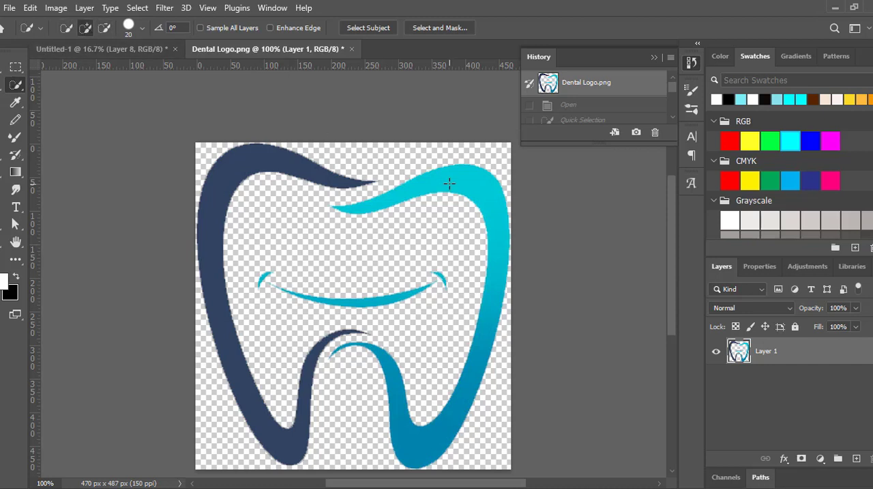
- Select the cyan half of the tooth logo with Quick Selection and move it onto the poster against the navy half
mouse_move(448, 185)
left_mouse_down()
mouse_move(492, 221)
mouse_move(491, 296)
mouse_move(466, 395)
mouse_move(425, 436)
mouse_move(413, 432)
mouse_move(394, 372)
mouse_move(362, 353)
left_mouse_up()
left_click(342, 354)
left_click(337, 357)
left_click_drag(443, 184, 348, 211)
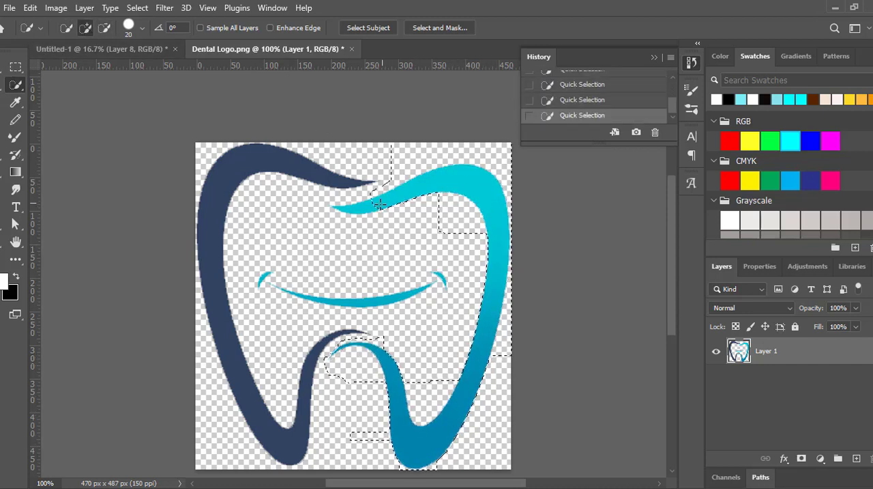
left_click(2, 67)
left_click_drag(472, 206, 281, 213)
- Restore Dental Logo.png to its opened state, select the smile with Quick Selection and move it onto the poster
left_click(291, 49)
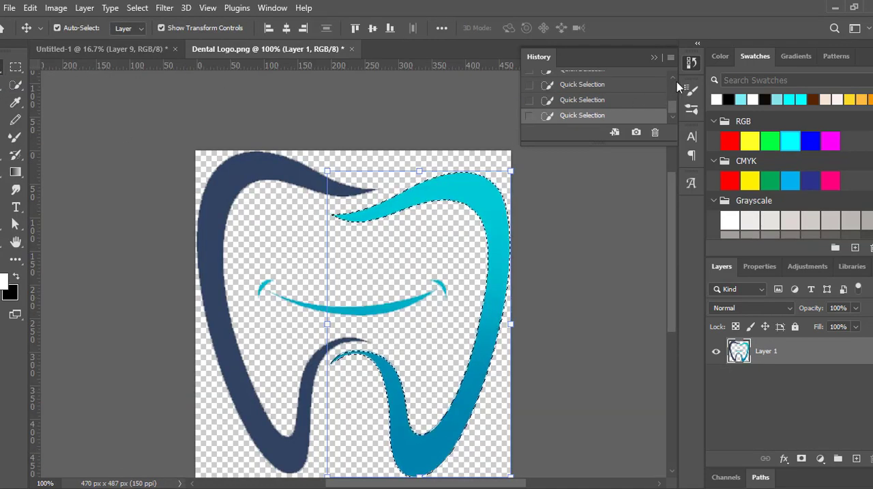
left_click_drag(673, 107, 673, 83)
left_click(587, 82)
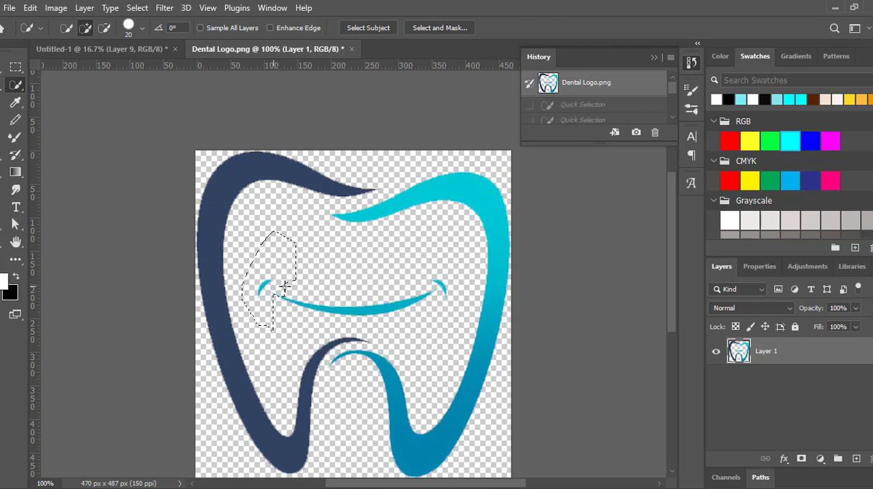
key("v")
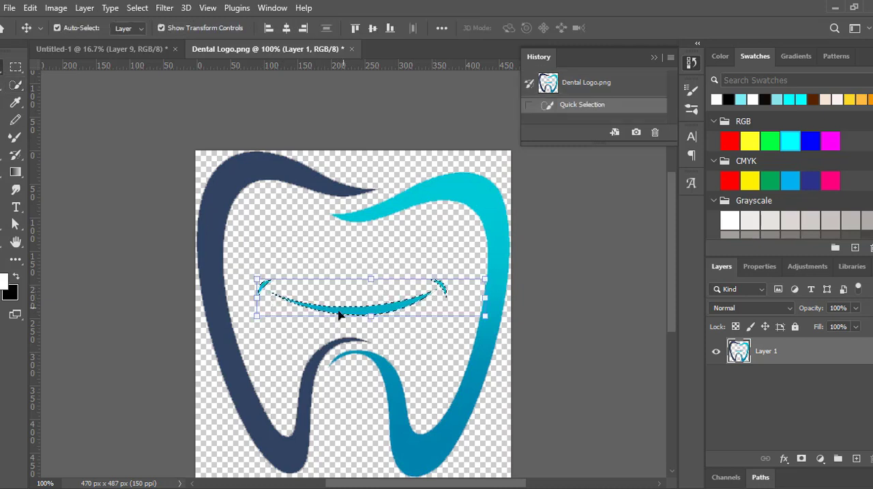
left_click_drag(339, 315, 232, 222)
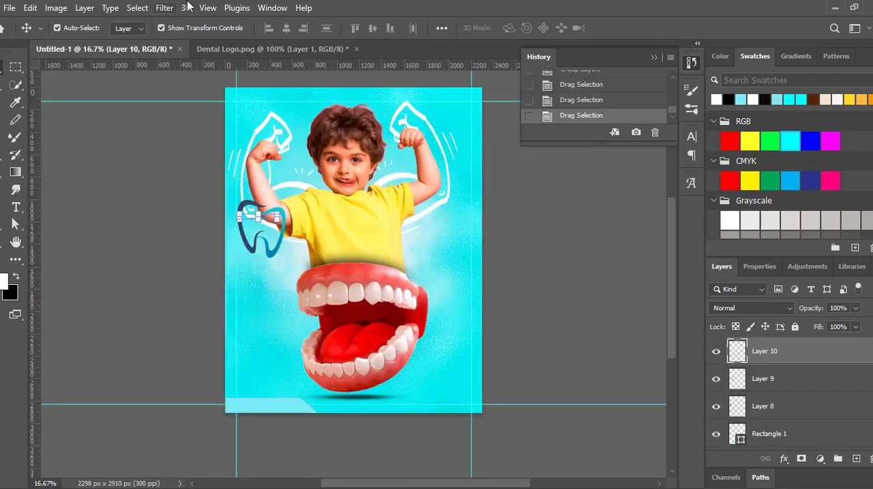
- Move the navy and cyan tooth halves to the empty area right of the boy's shirt
left_click(234, 212)
left_click(646, 28)
left_click_drag(249, 219, 476, 244)
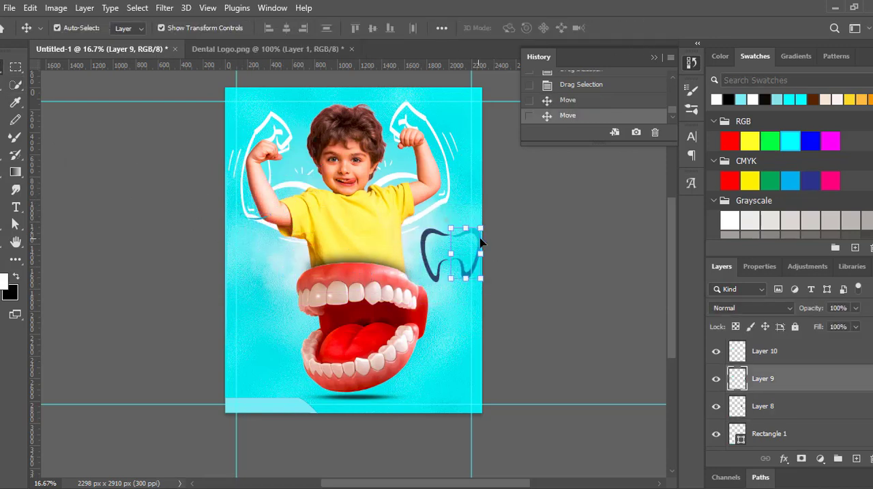
- Apply a white Color Overlay to the cyan half of the tooth logo
left_click(784, 457)
left_click(809, 409)
left_click(691, 212)
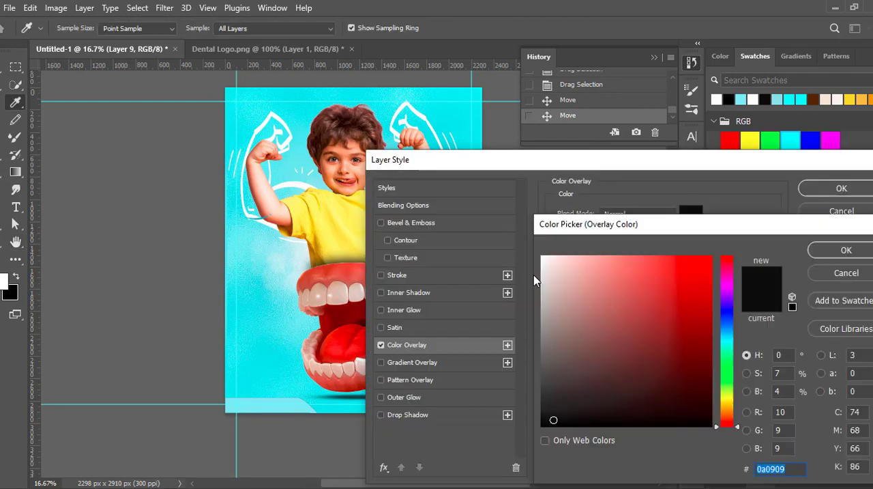
left_click(543, 257)
left_click(844, 250)
left_click(841, 188)
- Move the smile inside the tooth outline and give it a white Color Overlay in Normal mode at 100% opacity
left_click(347, 227)
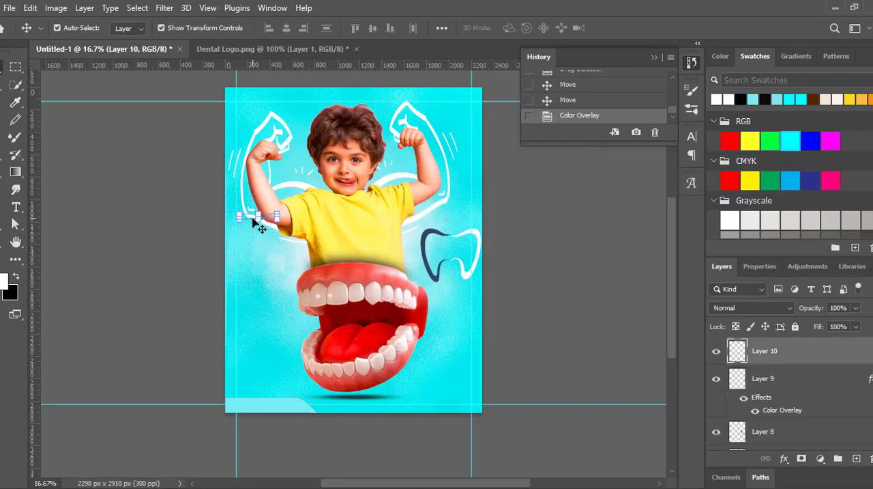
mouse_move(252, 221)
left_mouse_down()
mouse_move(260, 200)
mouse_move(250, 222)
left_mouse_up()
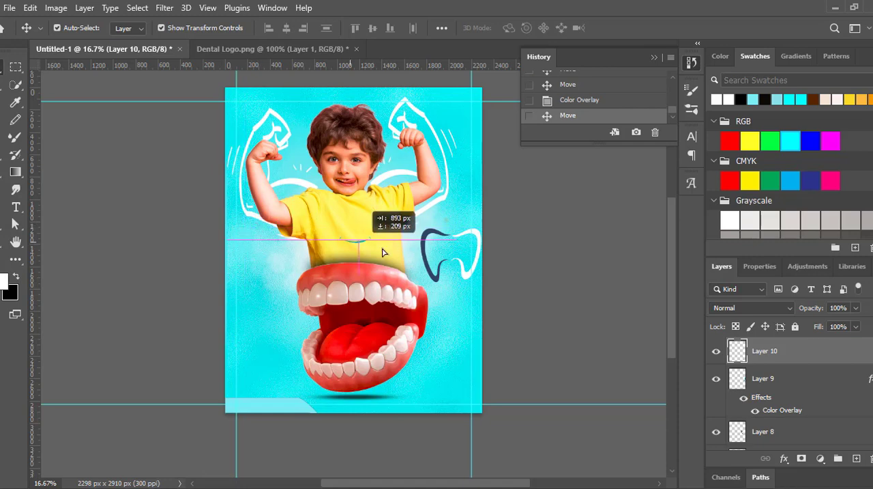
left_click_drag(382, 252, 382, 252)
double_click(784, 410)
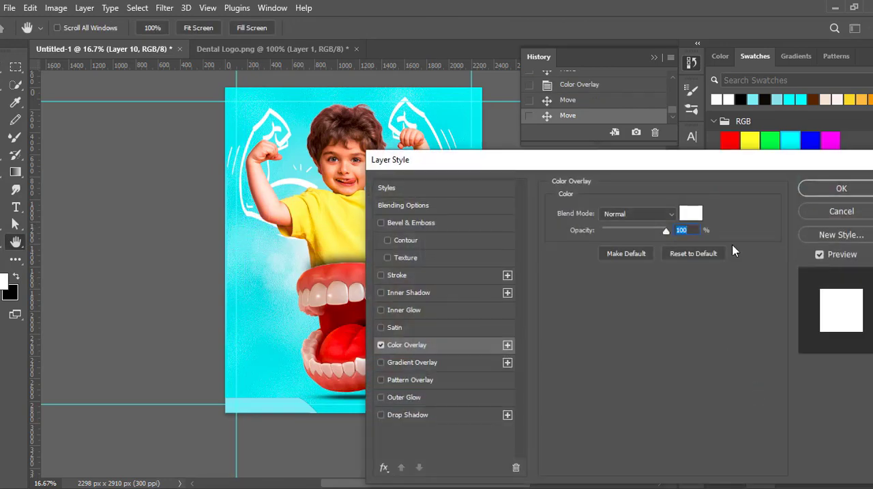
left_click(839, 190)
- Nudge the white tooth half closer to the navy half and adjust the smile's position between them
left_click(474, 238)
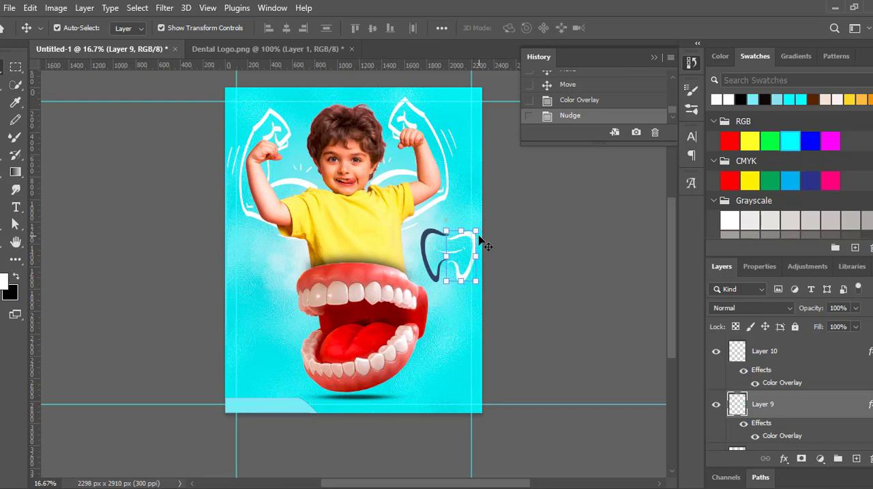
left_click(450, 265)
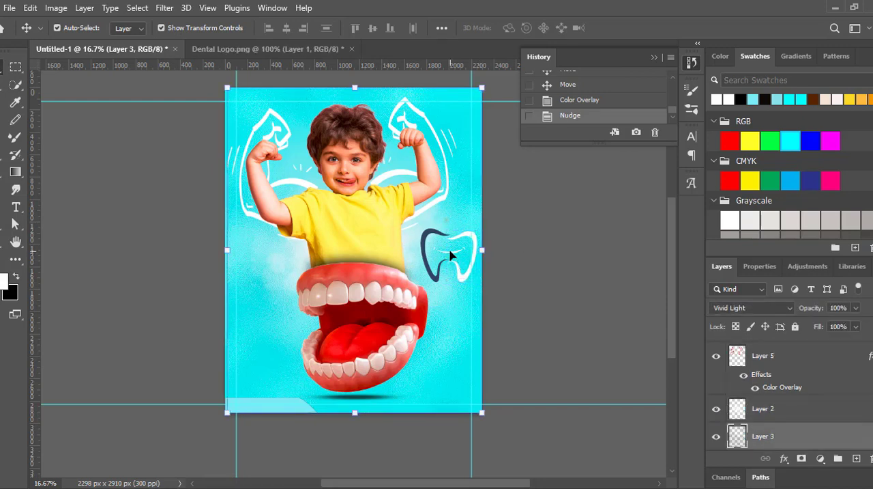
left_click(782, 410)
left_click(802, 359)
left_click(783, 437)
left_click(549, 261)
left_click(450, 251)
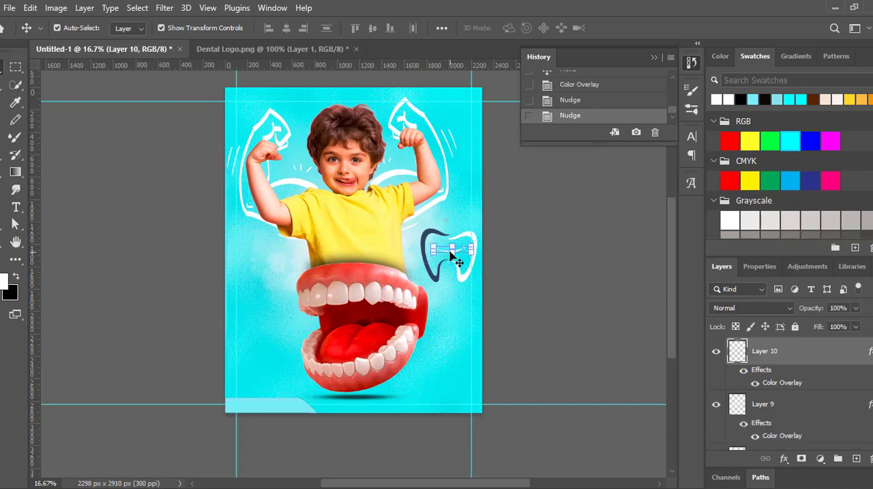
- Group the three tooth logo layers
left_click(800, 410, "ctrl")
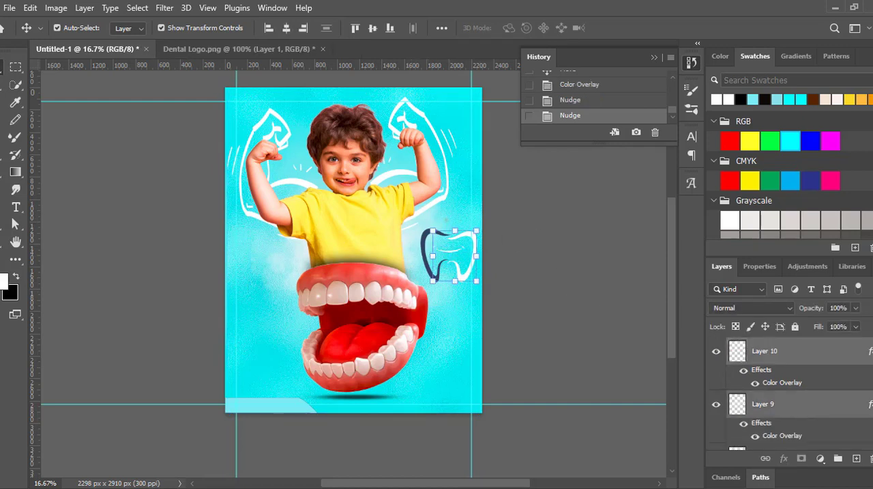
scroll(800, 410, "down", 2)
left_click(791, 400, "ctrl")
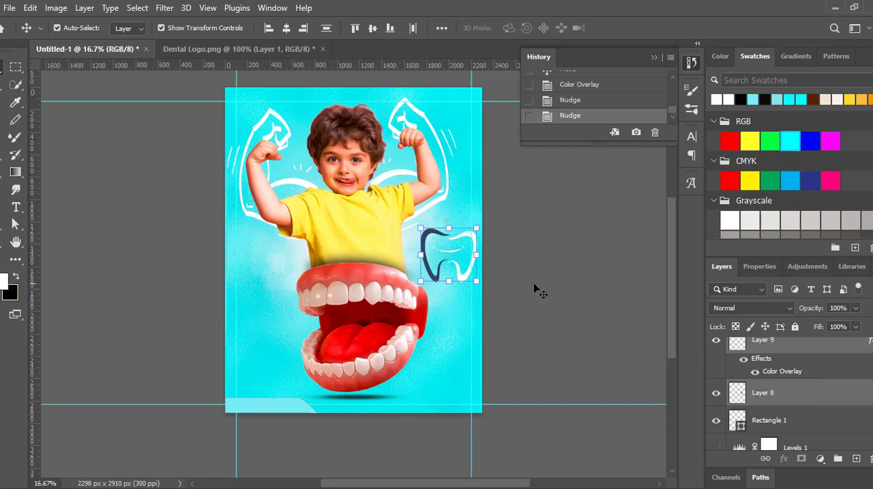
key("g")
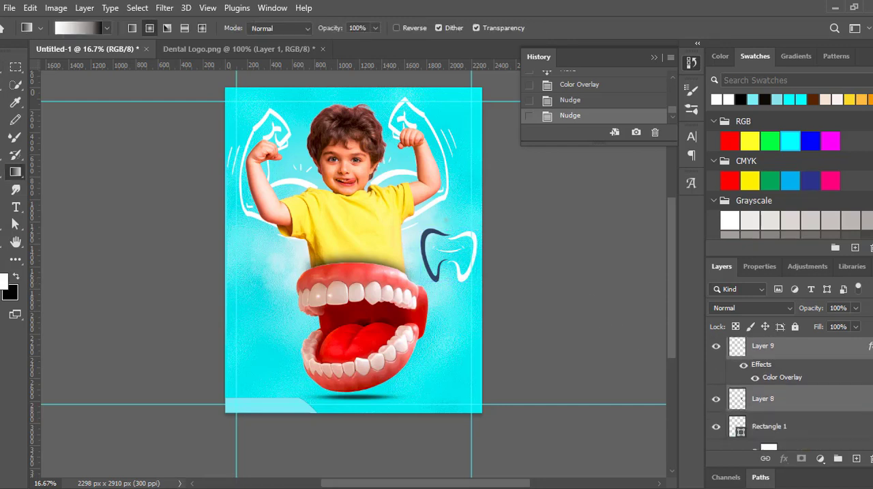
key("ctrl+g")
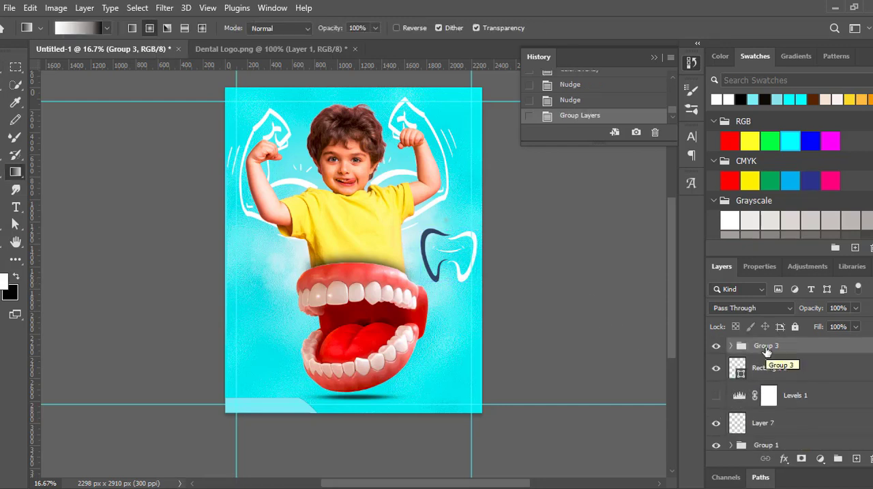
- Scale the logo group to about 46% and move it into the poster's upper-right corner inside the guides
key("ctrl+t")
left_click_drag(476, 282, 448, 253)
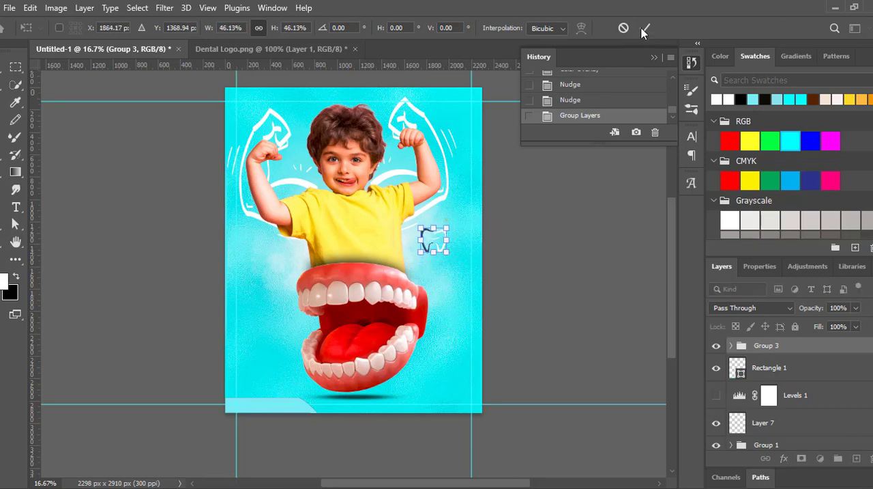
left_click(645, 28)
key("v")
left_click(440, 251)
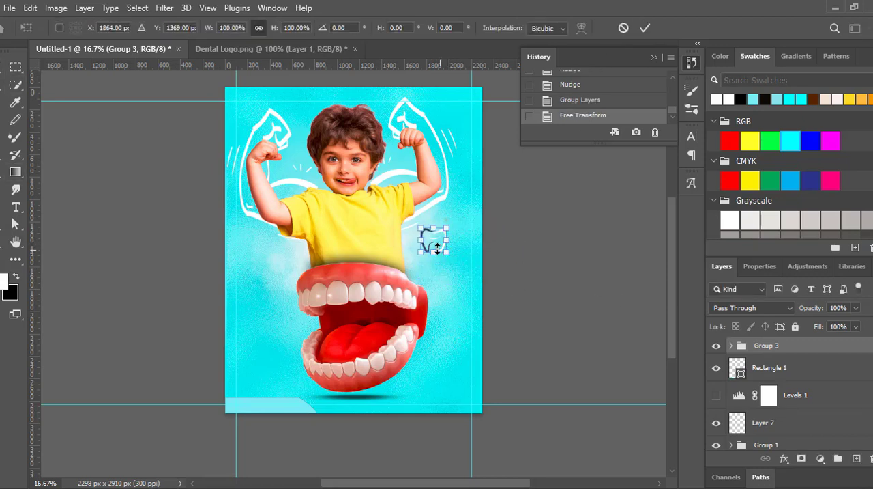
left_click_drag(448, 213, 467, 114)
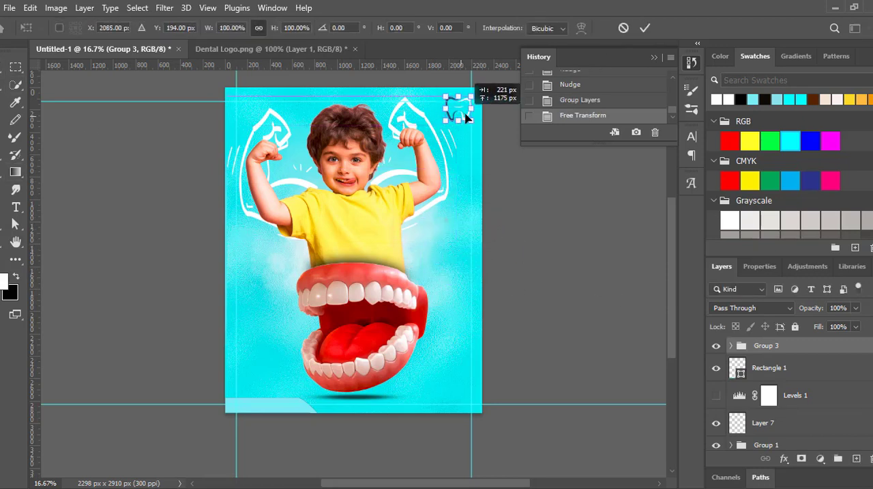
left_click(645, 27)
left_click(347, 220)
mouse_move(441, 101)
left_mouse_down()
mouse_move(450, 96)
mouse_move(456, 111)
mouse_move(444, 103)
left_mouse_up()
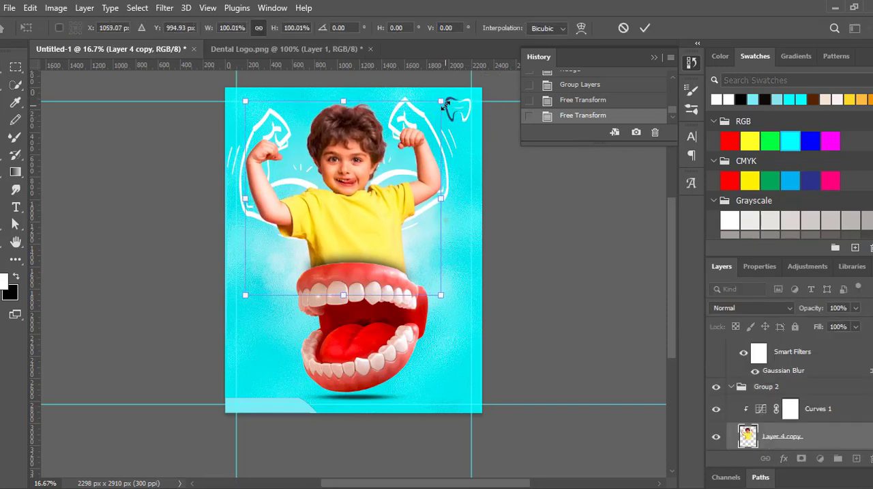
left_click(644, 28)
- Collapse the boy's group, scale it to about 93% and shift it slightly to recentre it above the mouth
left_click(820, 409)
left_click(732, 387)
key("ctrl+t")
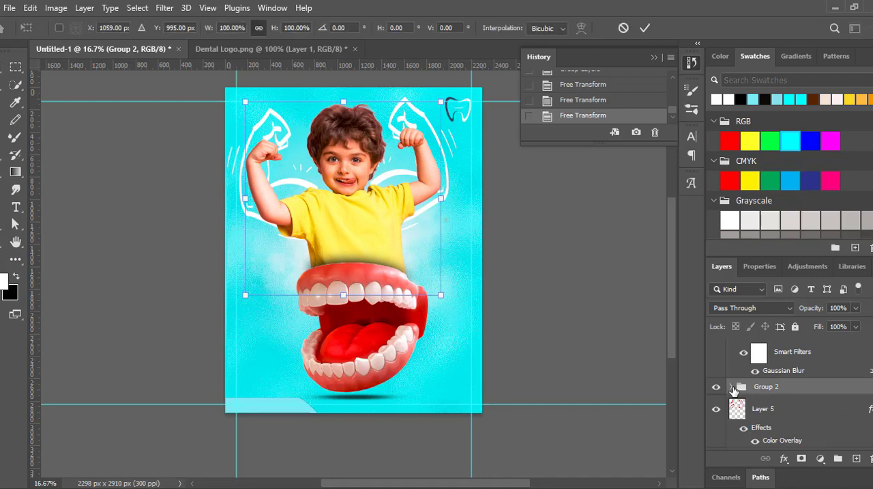
left_click_drag(440, 102, 425, 116)
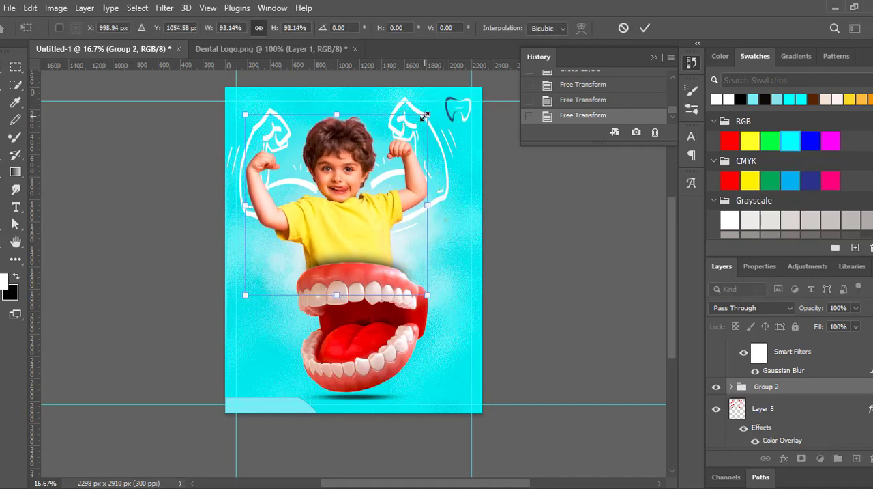
left_click_drag(352, 215, 358, 212)
left_click(645, 28)
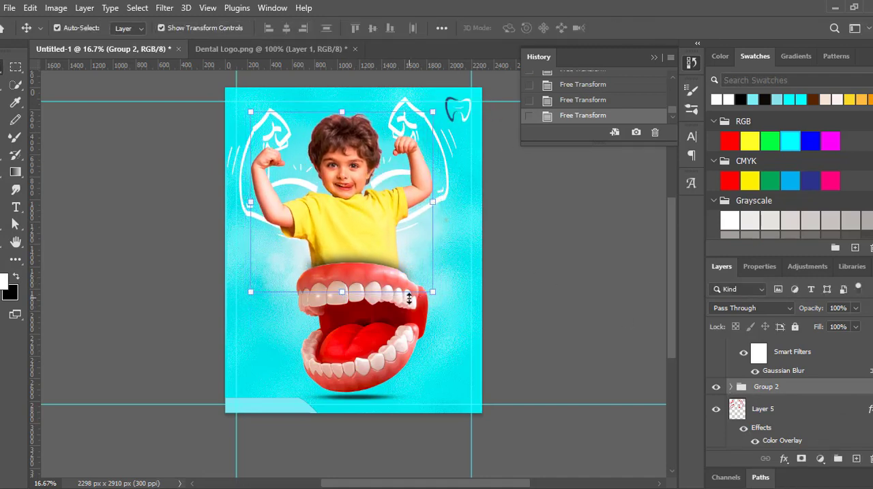
left_click(511, 271)
left_click(405, 292)
left_click_drag(429, 262, 429, 263)
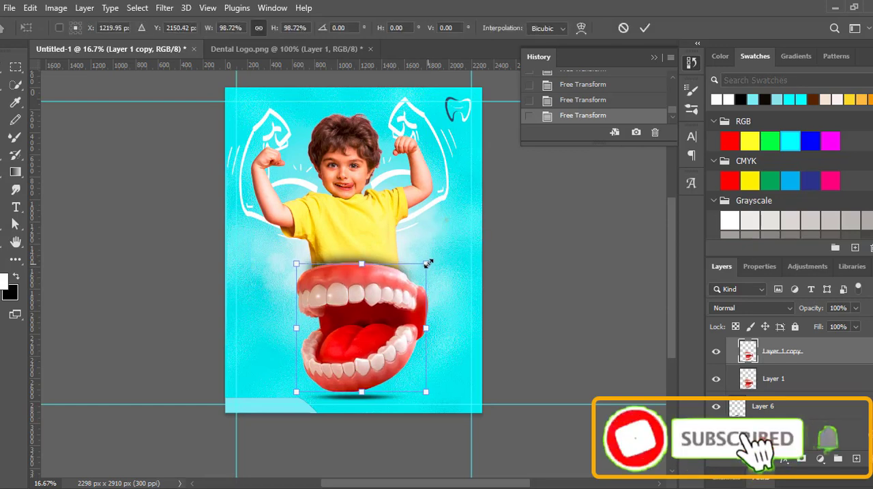
key("ctrl+z")
- Collapse the mouth's layer group and scale the whole group down slightly
scroll(778, 389, "up", 1)
scroll(734, 369, "up", 2)
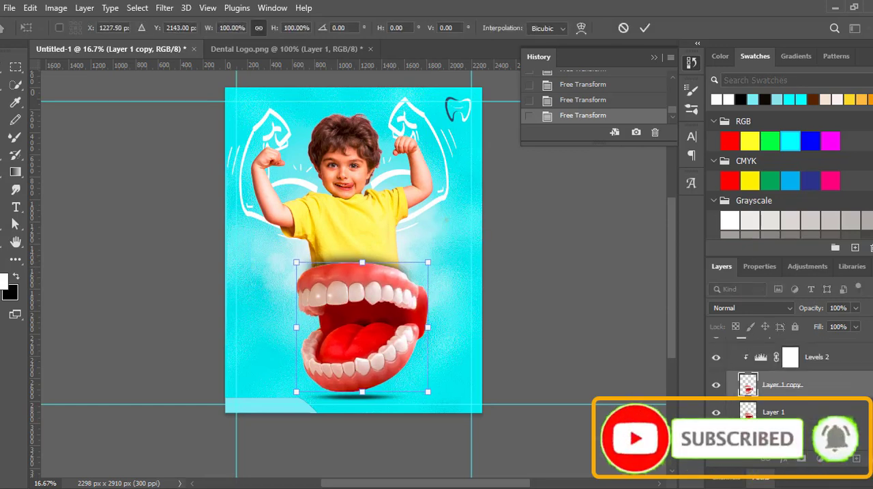
left_click(735, 369)
key("ctrl+t")
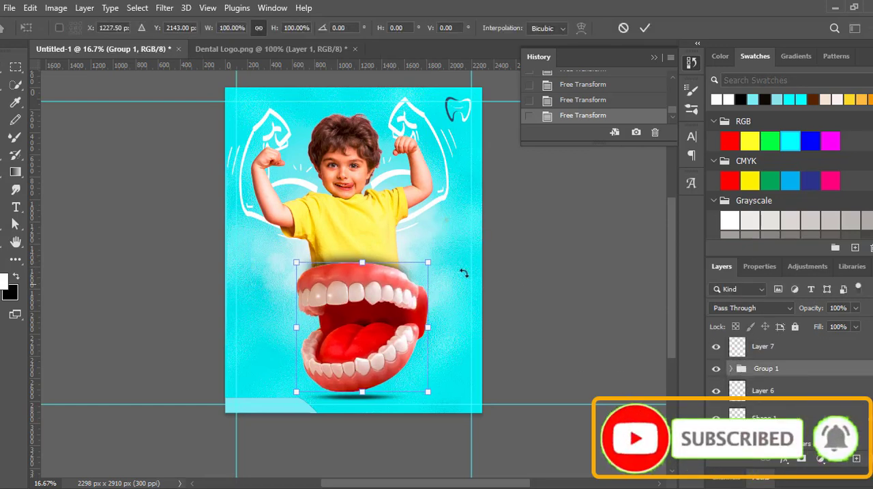
left_click_drag(427, 264, 427, 265)
left_click(644, 28)
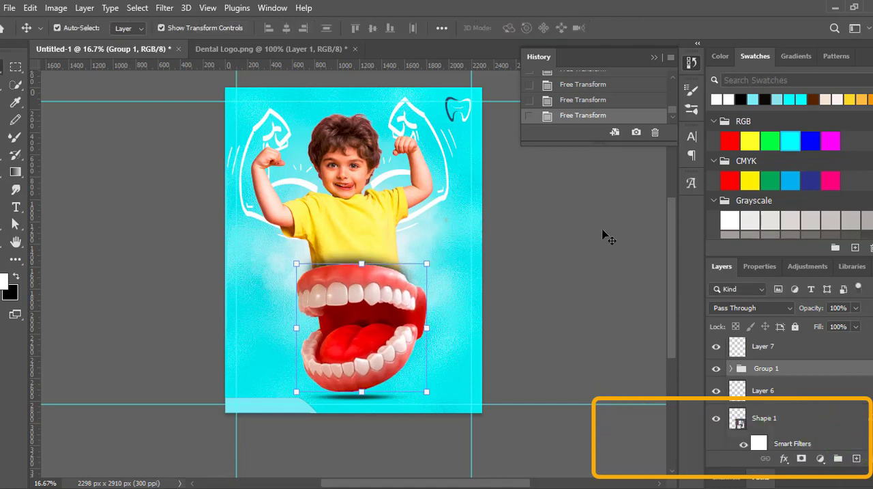
- Nudge and slightly narrow the blurred shadow shape between the shirt and the mouth, and select the muscle-arm drawing's layer
left_click(419, 252)
left_click(405, 273)
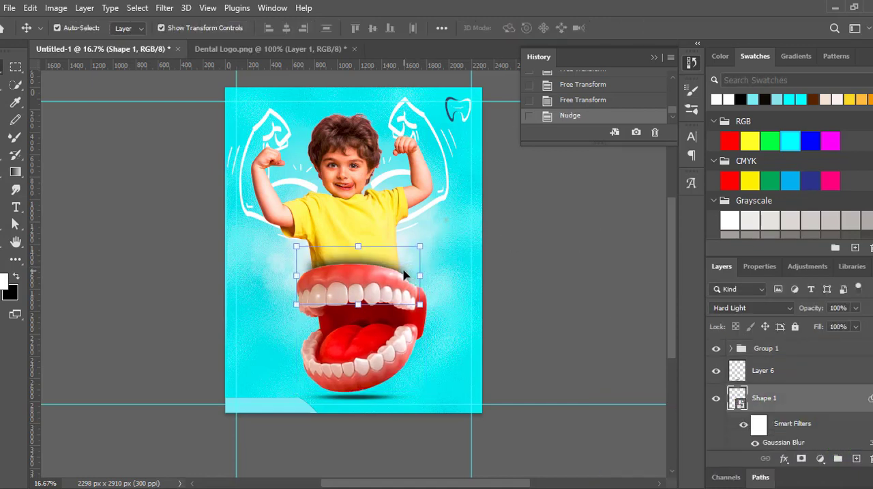
key("ctrl+t")
key("Return")
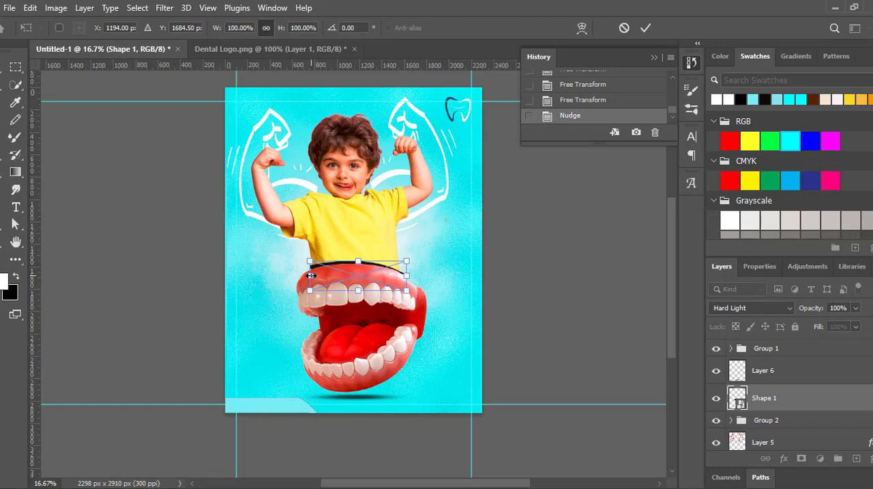
left_click(645, 28)
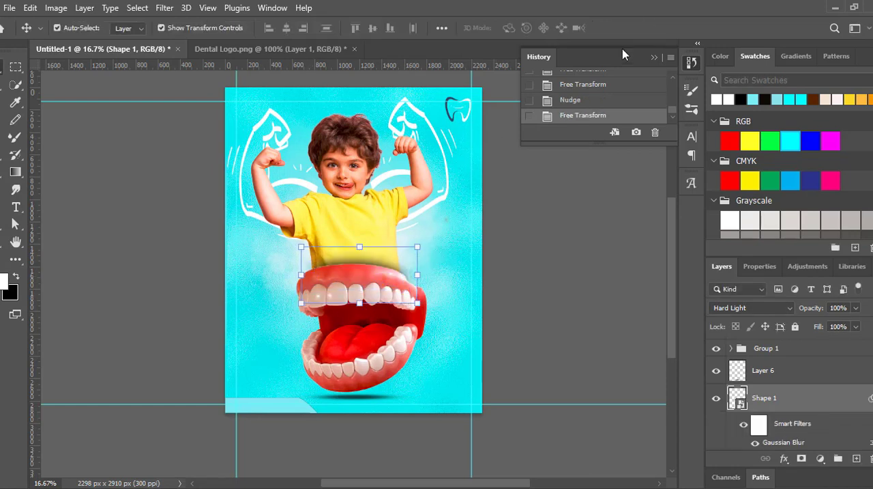
left_click(422, 123)
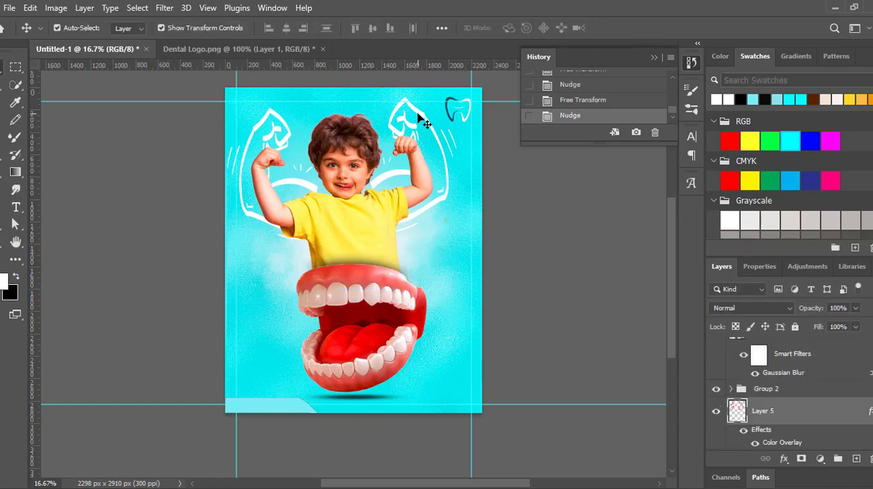
- Scale the muscle-arm drawing down to about 95% and shift it slightly sideways to recentre it behind the boy
key("ctrl+t")
left_click_drag(455, 97, 445, 104)
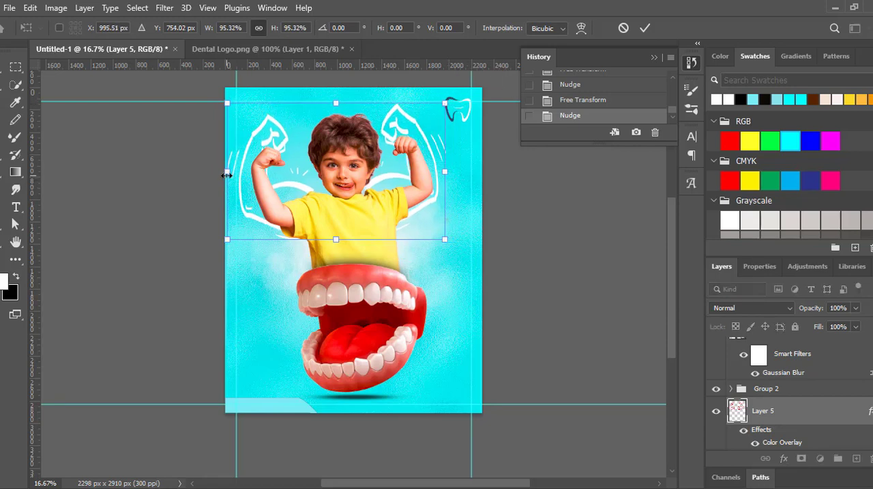
left_click_drag(232, 176, 236, 176)
left_click(646, 28)
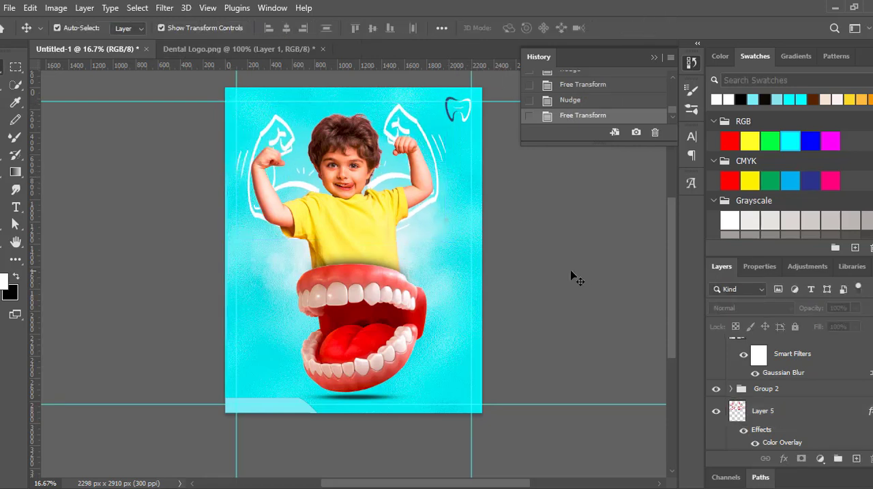
- Scale the tooth logo group down to about 86%, keeping it inside the guides in the poster's upper-right corner
left_click(465, 118)
left_click(732, 346)
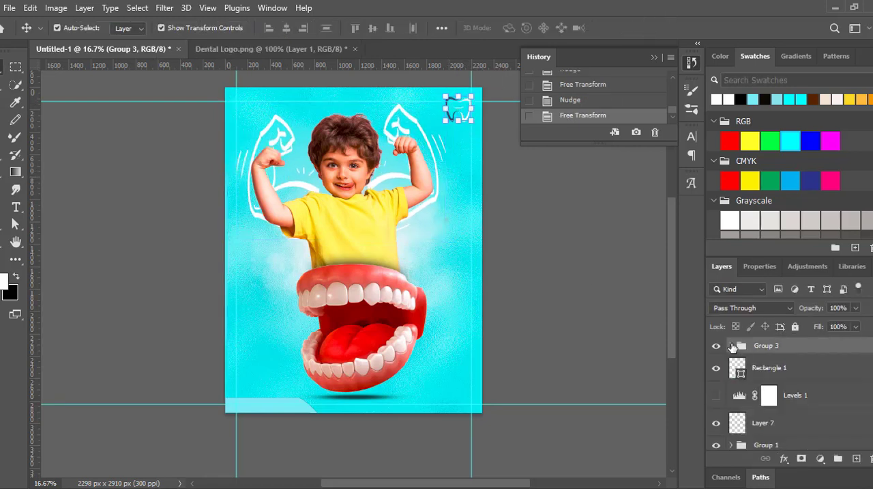
key("ctrl+t")
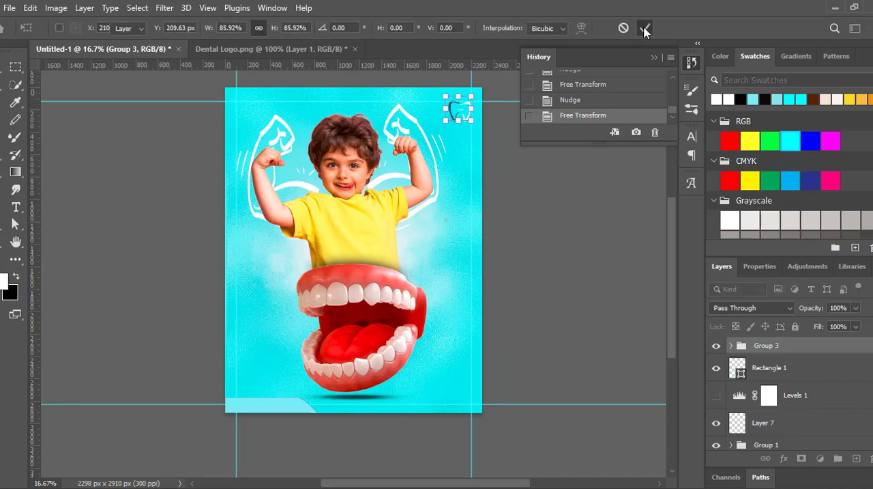
left_click(646, 28)
left_click(467, 121)
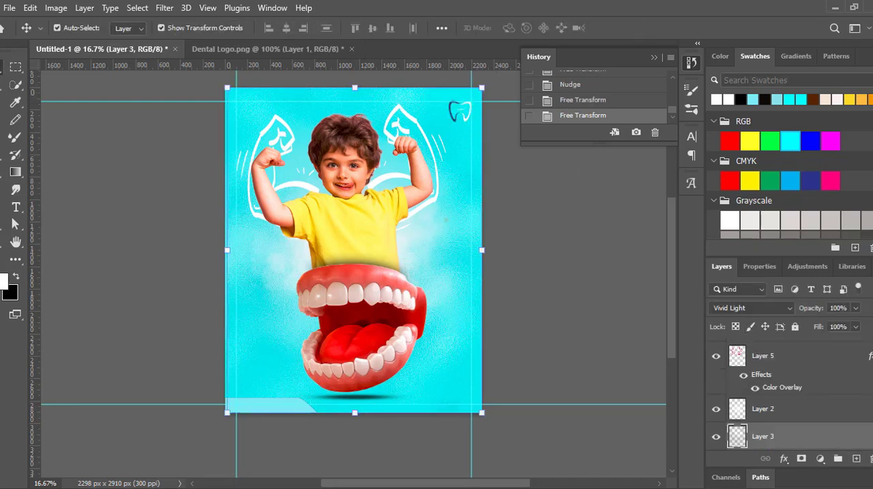
- Above the logo group, add a 19 pt text layer reading "اهتم" beside the boy's shirt and select all its text
scroll(784, 388, "up", 6)
left_click(773, 345)
left_click(16, 207)
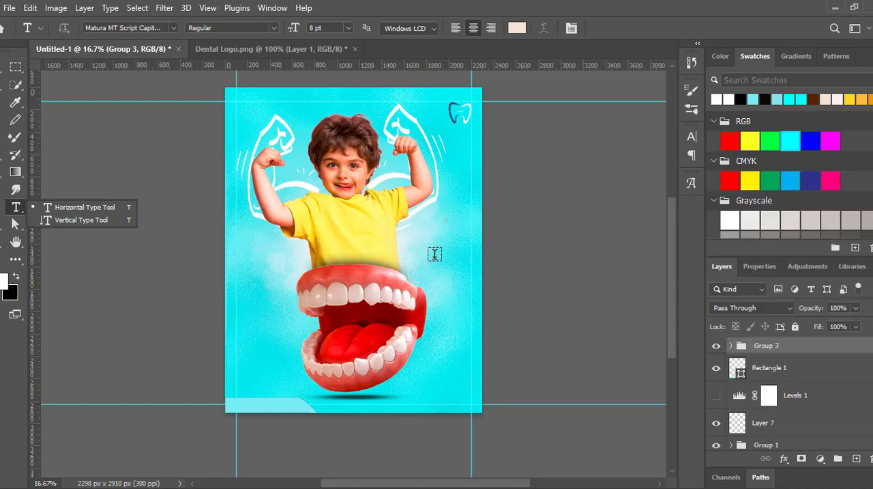
left_click(451, 241)
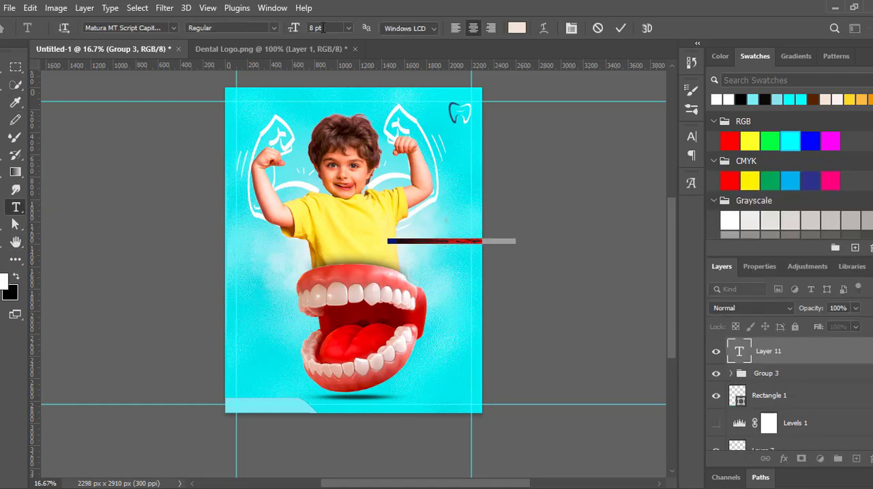
left_click_drag(323, 28, 289, 24)
scroll(289, 25, "up", 11)
right_click(444, 223)
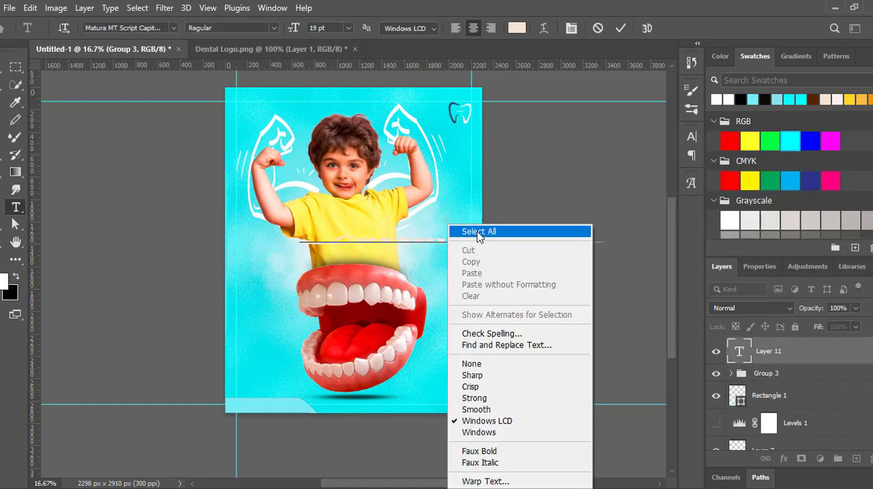
left_click(477, 232)
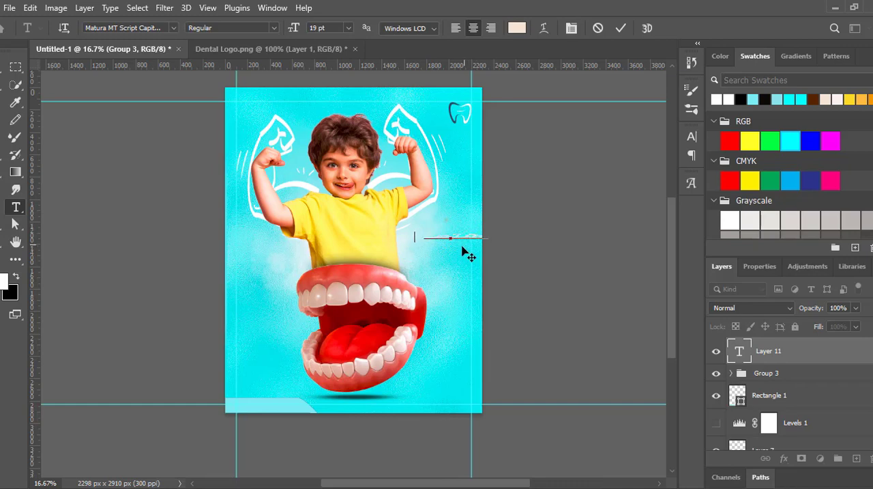
key("ctrl+a")
- Colour the word "اهتم" black and set its font to Myriad Arabic
left_click(517, 28)
left_click(601, 421)
left_click(846, 250)
left_click(173, 28)
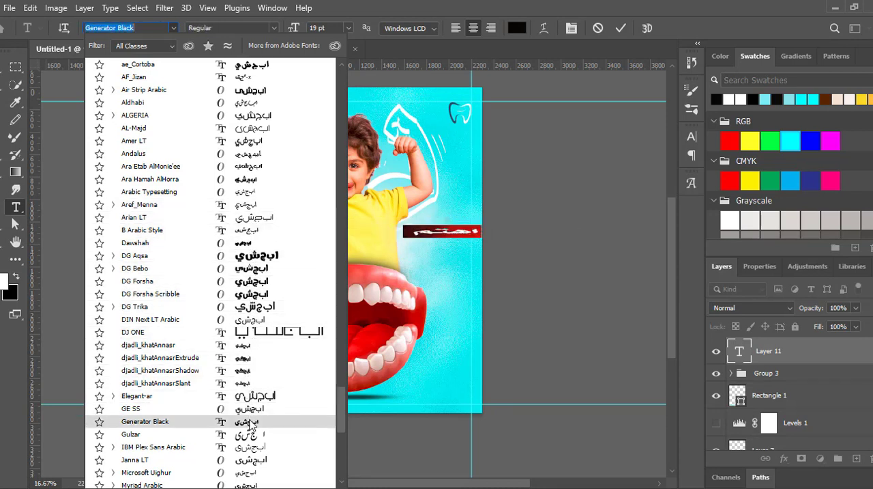
scroll(252, 409, "down", 5)
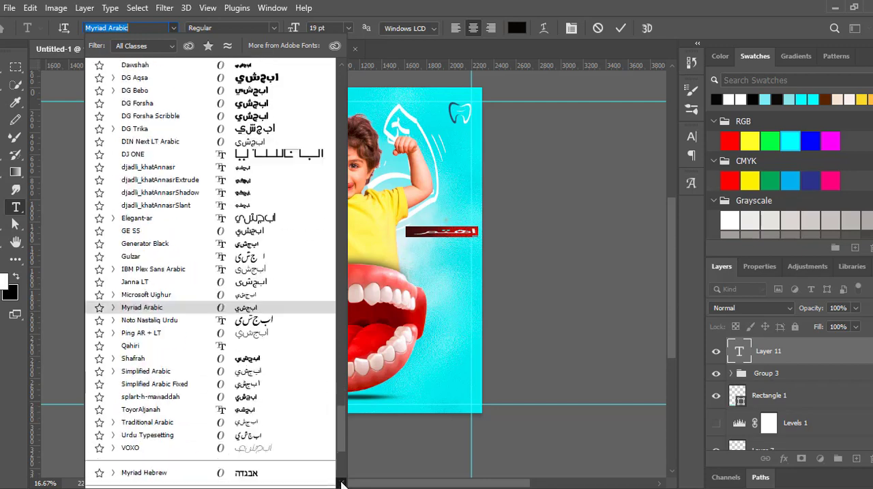
left_click(253, 349)
- Stretch "اهتم" to about 96% width and 163% height, set its font to B Arabic Style and nudge it into place
left_click_drag(425, 233, 430, 227)
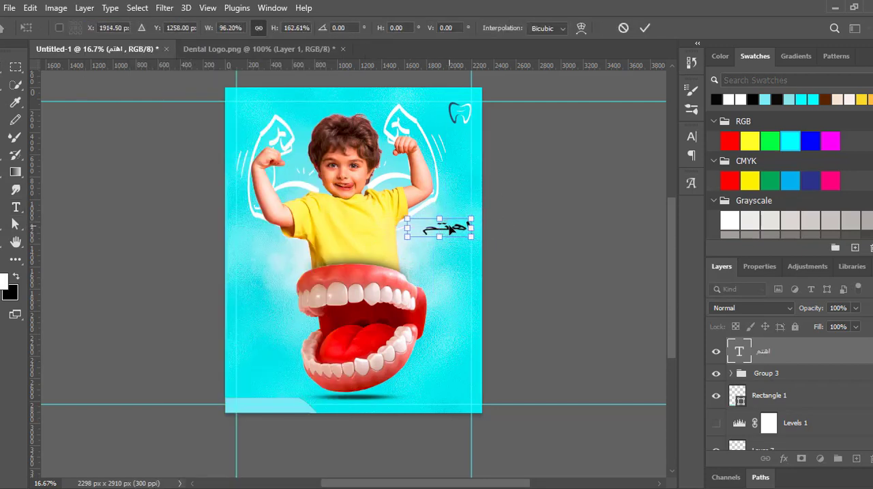
key("Return")
double_click(450, 230)
left_click(174, 28)
scroll(307, 299, "down", 20)
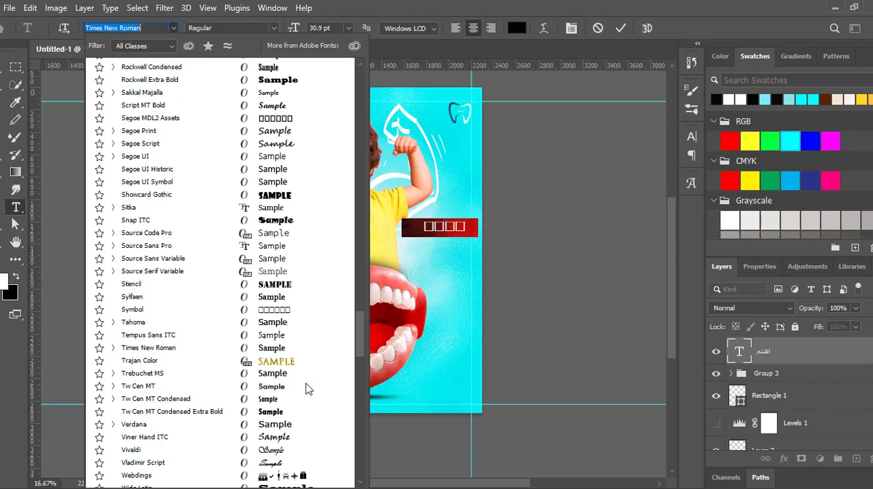
scroll(307, 388, "down", 15)
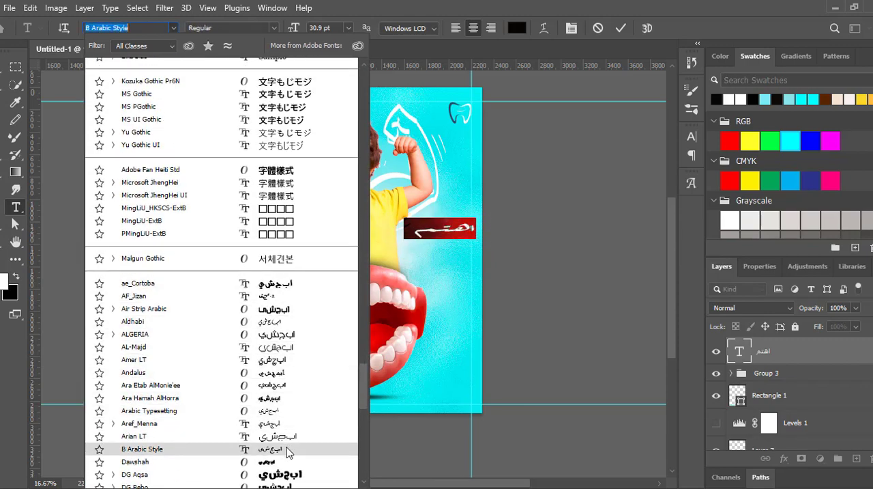
left_click(286, 448)
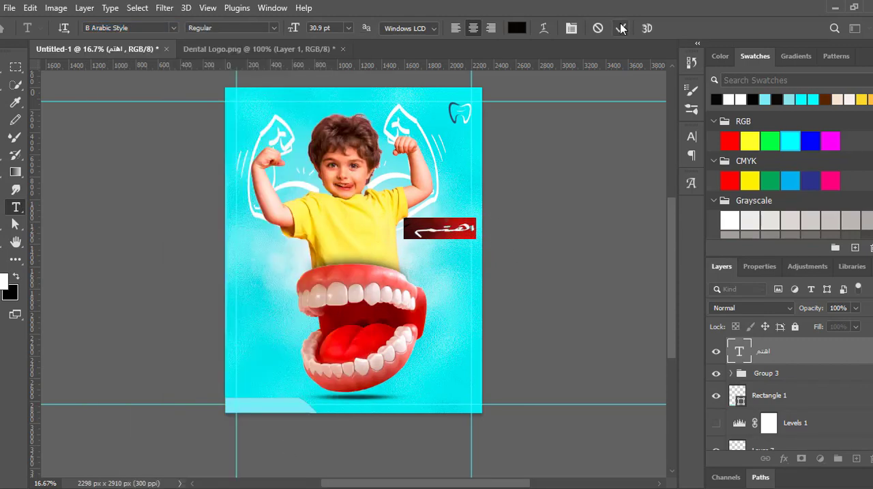
left_click(622, 27)
key("v")
left_click_drag(460, 231, 454, 234)
- Add a second text line reading "باسنان" in black 19 pt Myriad Arabic below the word "اهتم"
left_click(19, 209)
left_click(448, 263)
type("ب")
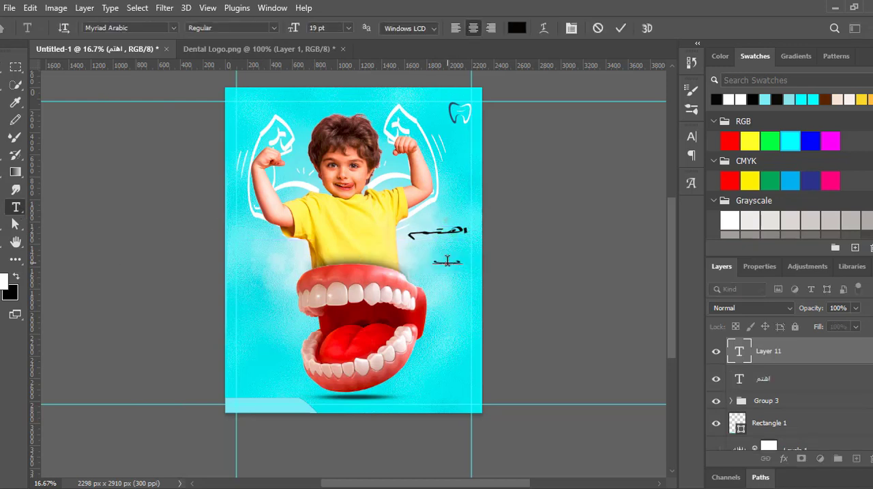
left_click(620, 28)
key("v")
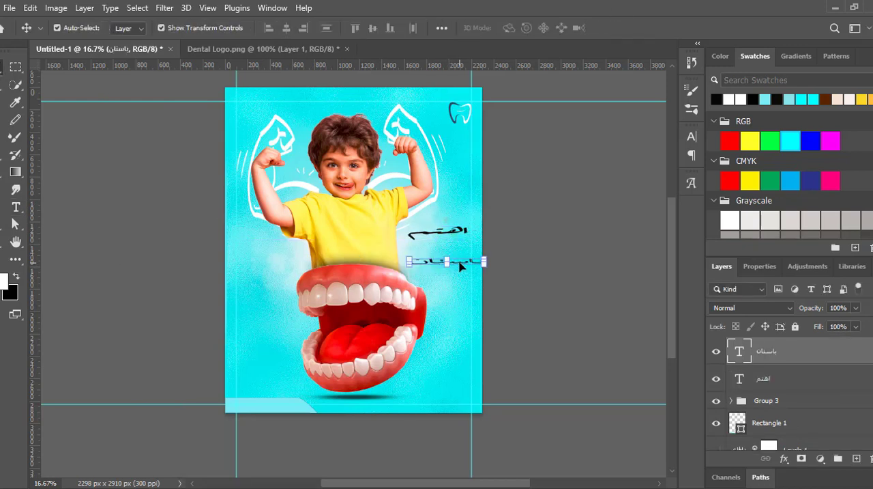
- Add a third text line reading "طفلك", enlarge it and place it directly under the line "باسنان"
left_click(16, 206)
left_click(452, 268)
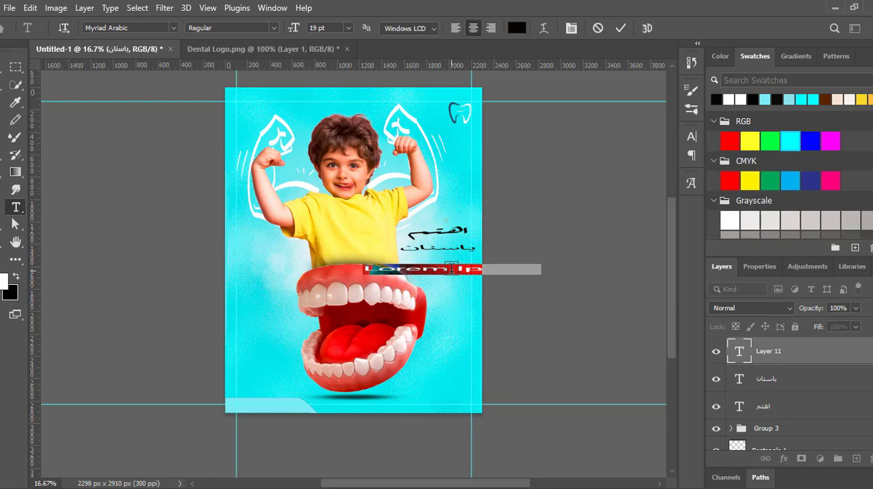
key("ctrl+Return")
key("v")
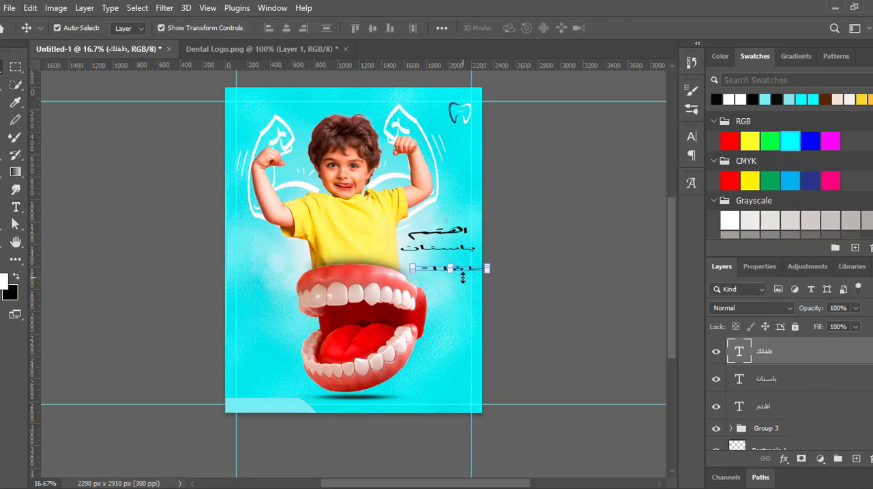
left_click_drag(452, 273, 453, 264)
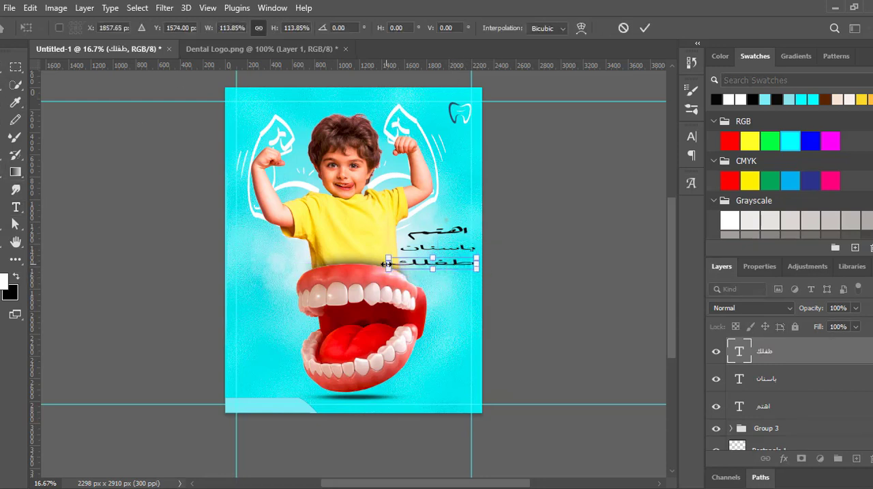
key("Return")
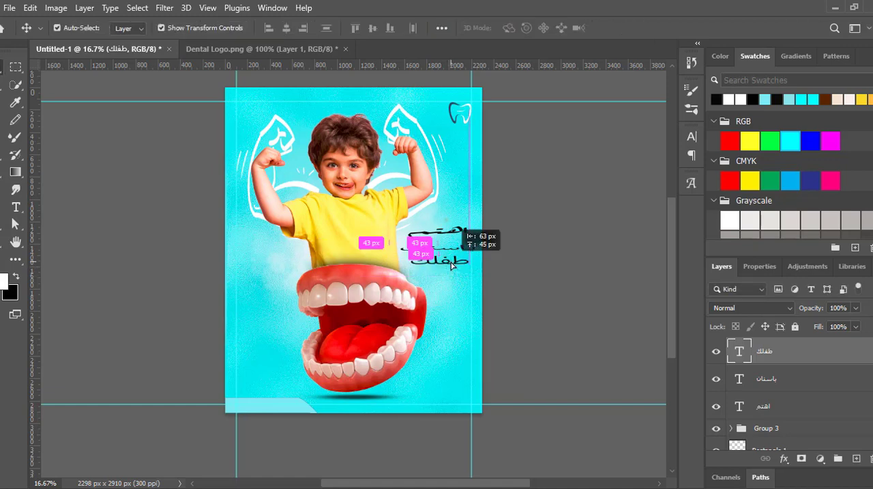
- Stretch the second line "باسنان" to about 127% height and set its font to Urdu Typesetting
left_click(442, 245)
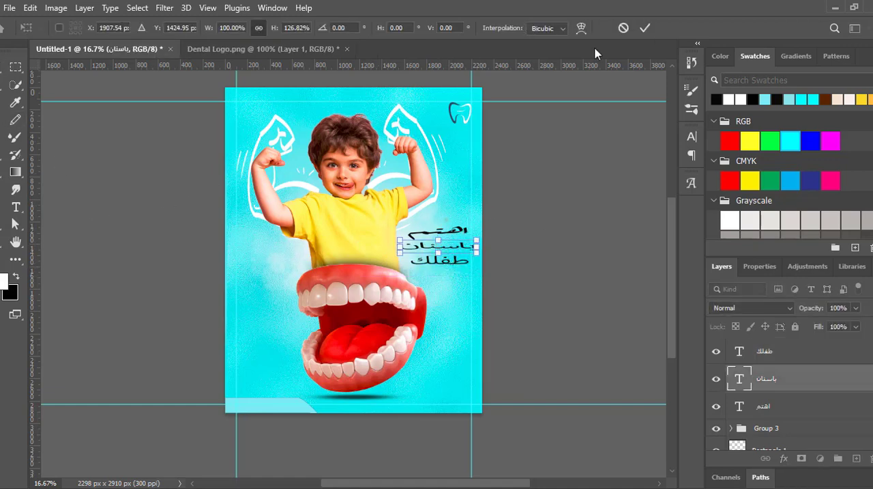
double_click(443, 245)
left_click(173, 28)
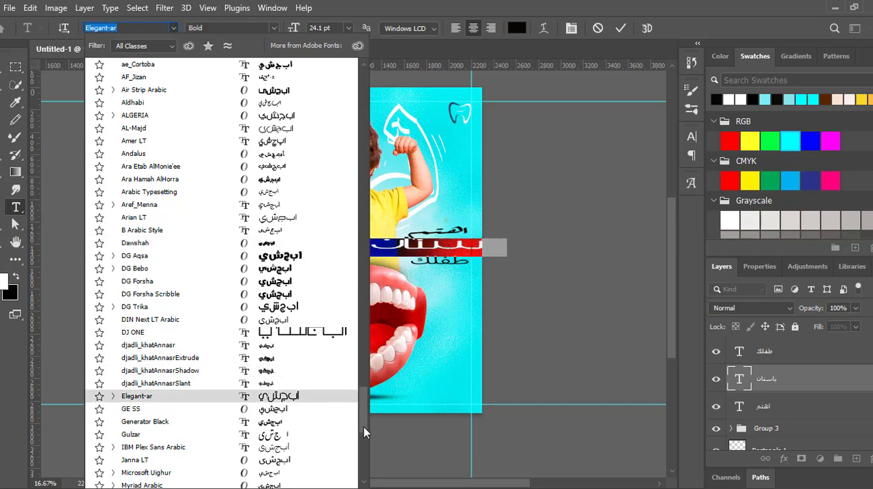
scroll(276, 307, "down", 5)
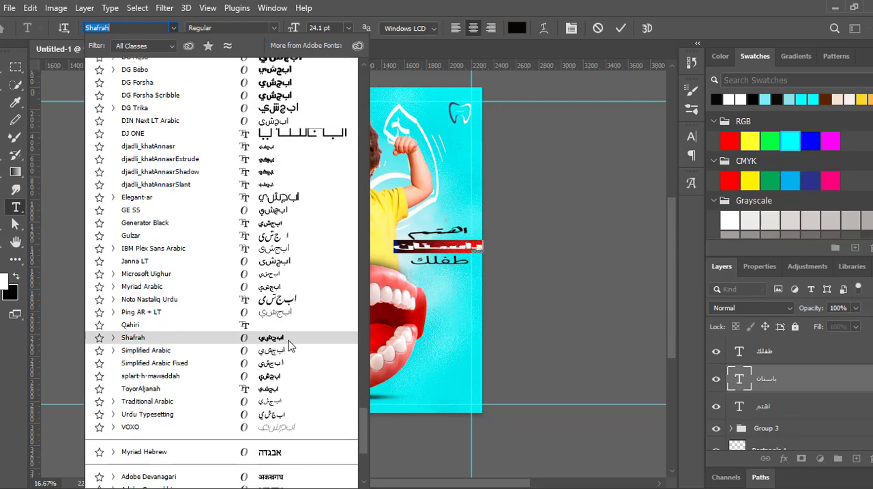
left_click(280, 415)
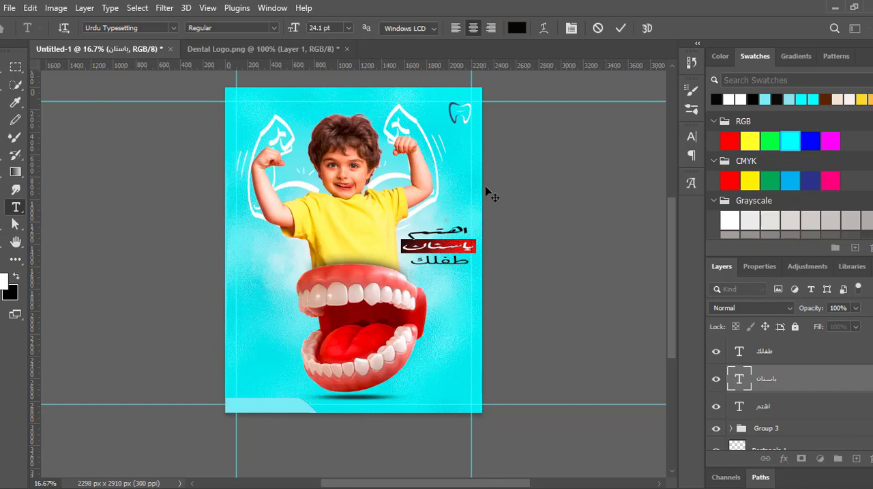
- Set the font of the third line "طفلك" to Shafrah
key("v")
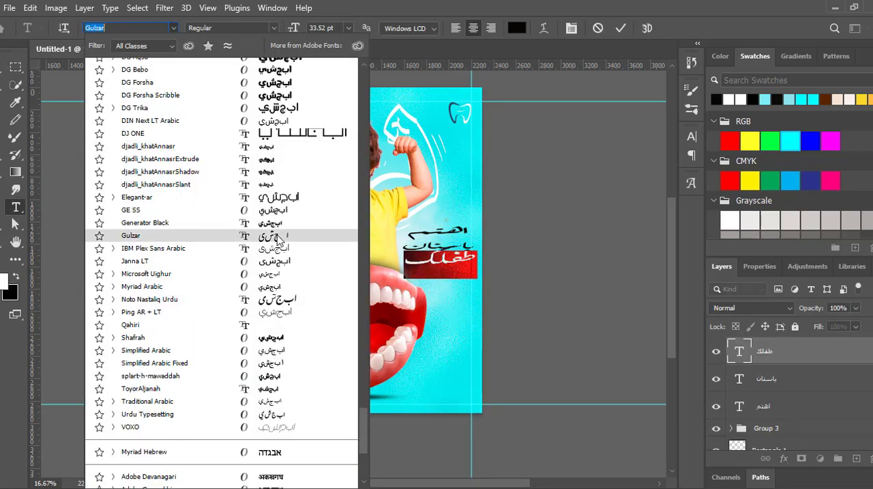
left_click(278, 337)
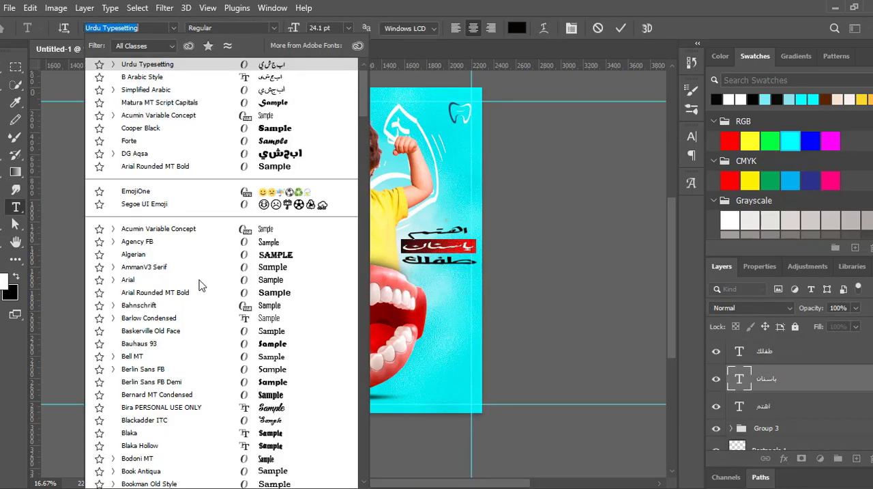
- Change the font of the second line "باسنان" to DG Trika
scroll(364, 483, "down", 20)
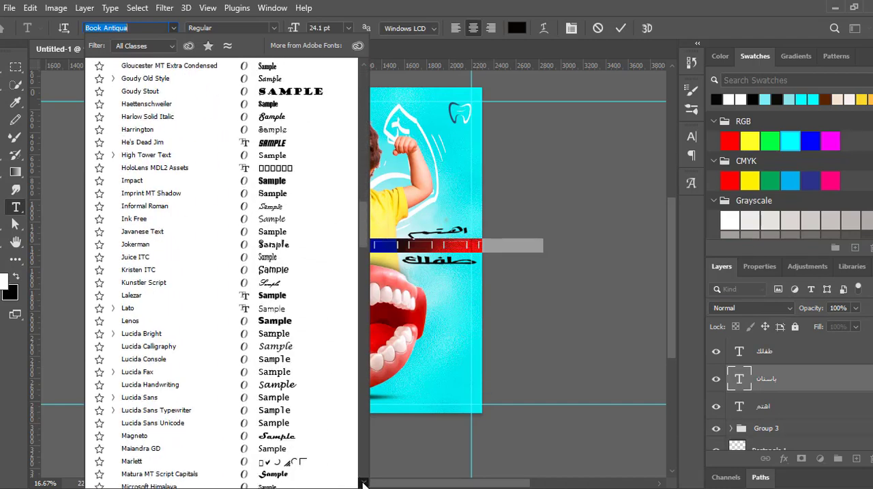
scroll(364, 483, "down", 20)
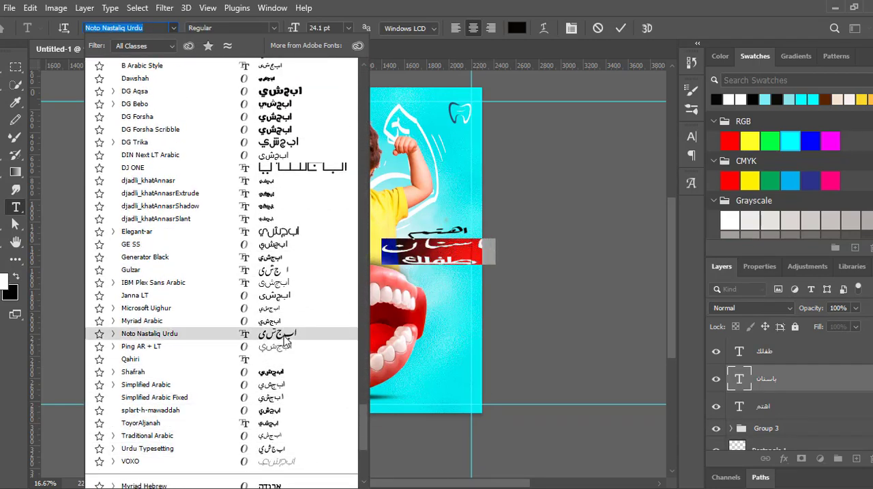
left_click_drag(361, 438, 360, 364)
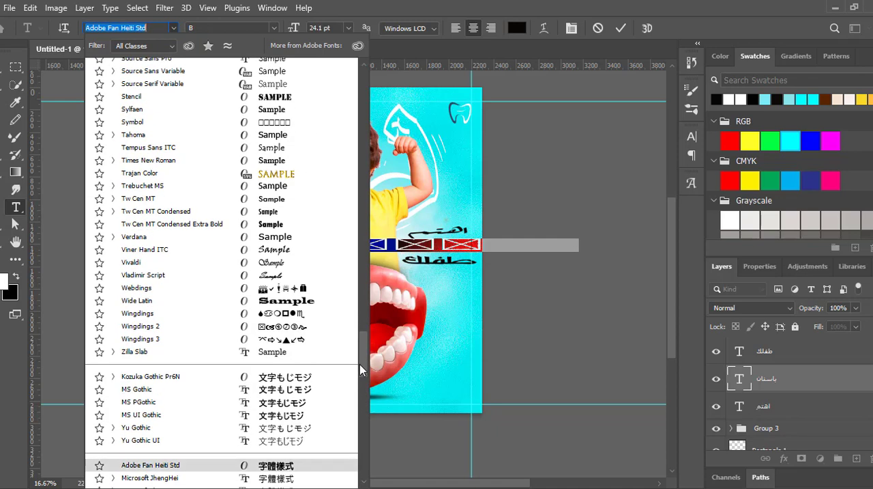
scroll(298, 357, "down", 8)
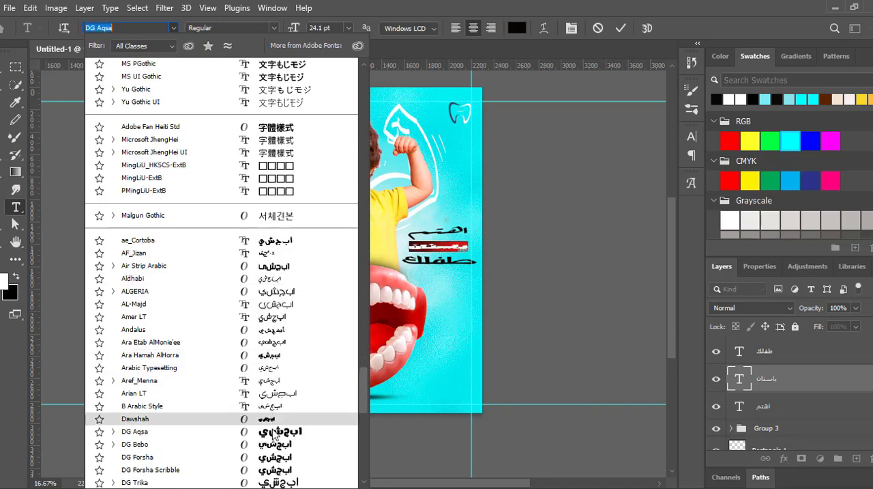
left_click(275, 481)
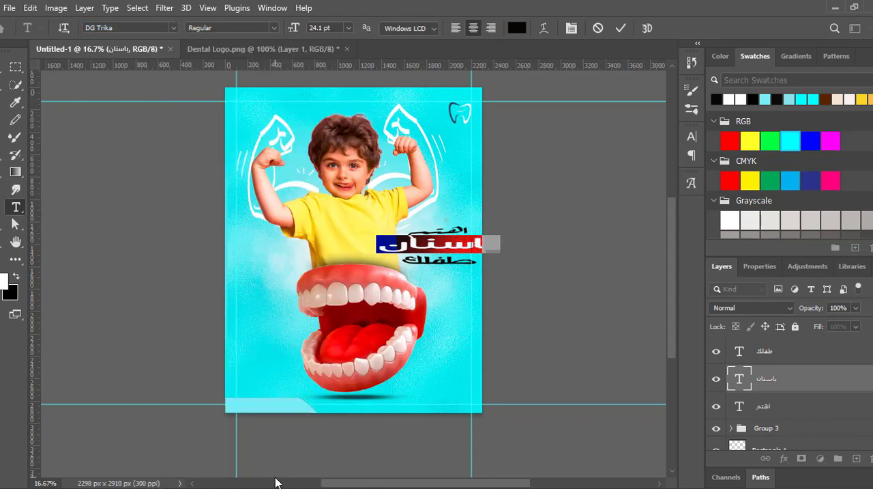
key("ctrl+Return")
- Scale the second line "باسنان" down to fit inside the right-hand guide and reposition it between the other two words
key("v")
left_click_drag(499, 244, 461, 244)
mouse_move(442, 241)
left_mouse_down()
mouse_move(458, 245)
mouse_move(431, 267)
mouse_move(438, 246)
left_mouse_up()
left_click(645, 28)
left_click(560, 188)
left_click(203, 195)
- Change the font of the third line "طفلك" to B Arabic Style
left_click(433, 259)
double_click(434, 258)
left_click(112, 27)
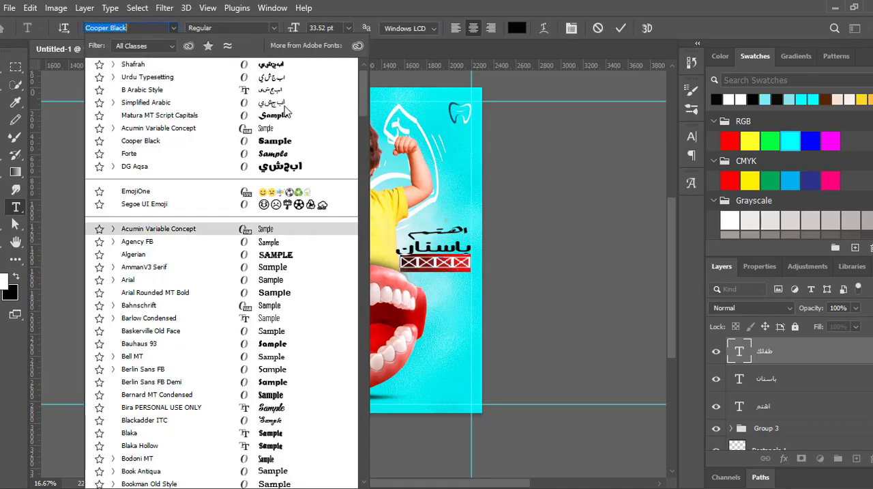
left_click(281, 93)
key("ctrl+Return")
- Resize the third line "طفلك" and fit it closely beneath "باسنان", matching the width of the word "اهتم"
key("v")
left_click(433, 267)
left_click_drag(434, 266, 406, 264)
left_click(645, 28)
left_click(560, 163)
- Change the font of the second headline line "باسنان" to B Arabic Style
left_click(440, 247)
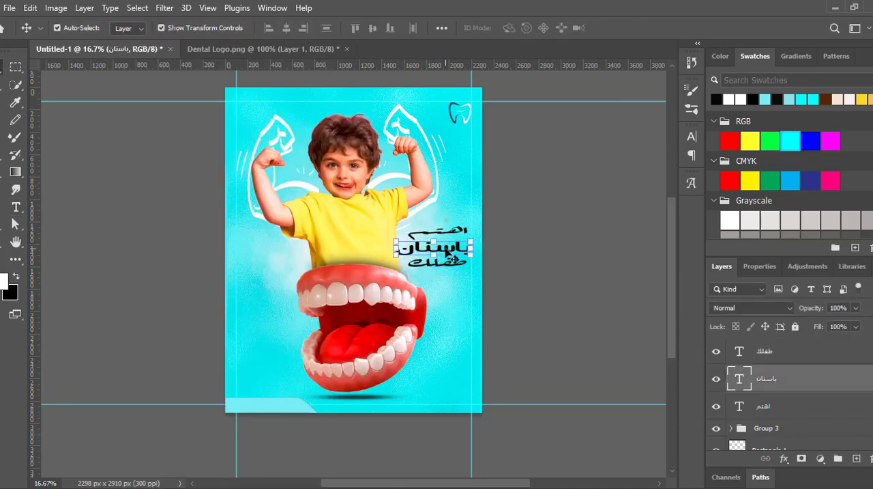
double_click(439, 247)
left_click(173, 28)
scroll(208, 66, "up", 1)
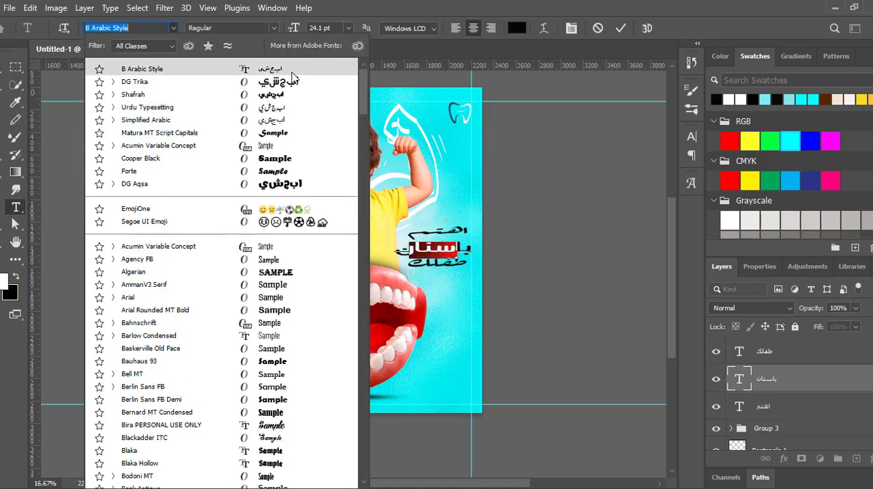
left_click(205, 64)
key("ctrl+Return")
key("v")
- Resize the word "باسنان" slightly wider than the other two words and space the three lines evenly
key("ctrl+t")
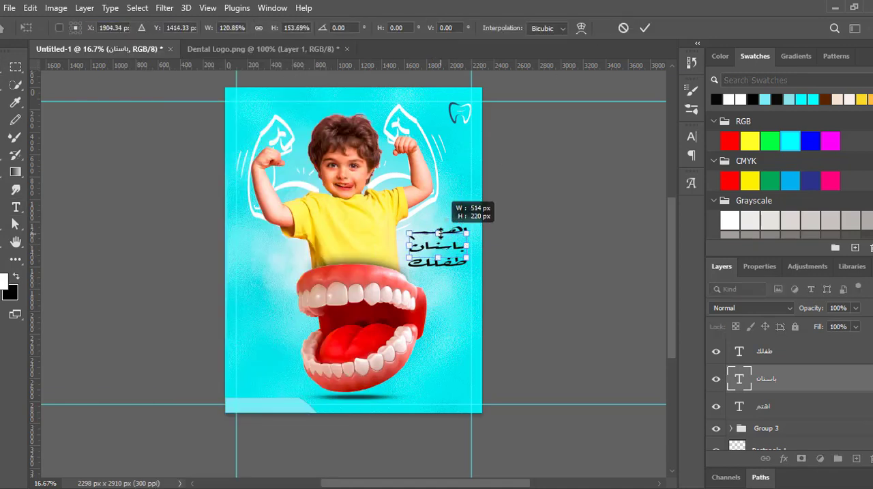
left_click(645, 29)
left_click(437, 233)
left_click_drag(410, 233, 440, 227)
left_click(645, 28)
left_click(445, 267)
left_click_drag(408, 262, 480, 252)
left_click(412, 251)
left_click(419, 246)
left_click(645, 29)
- Draw a rectangle about 696 by 126 px over the word "باسنان" and fill it with black
key("u")
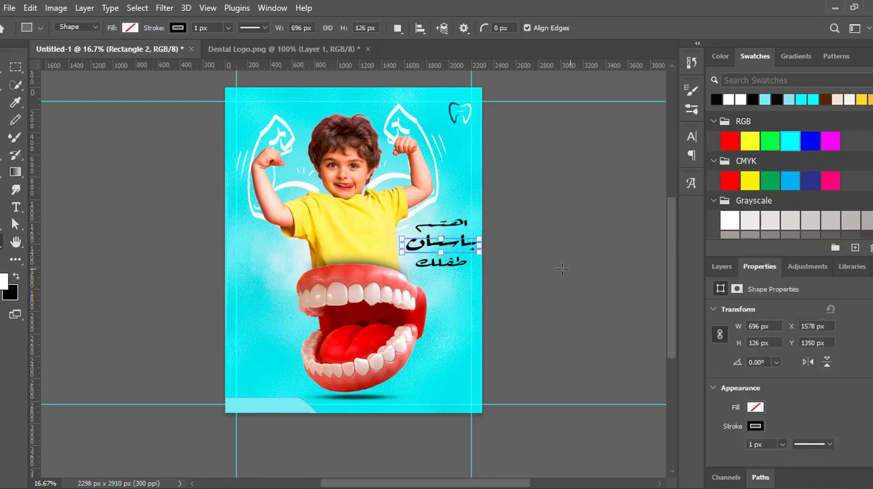
left_click(130, 27)
left_click(765, 354)
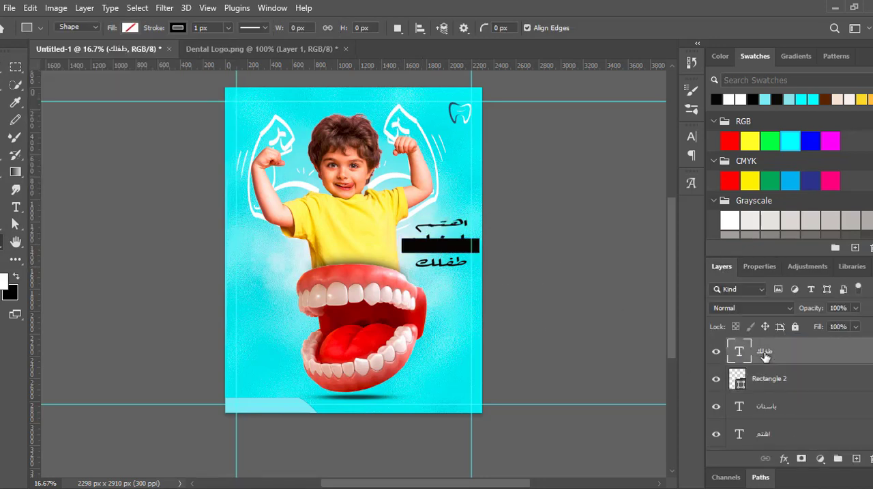
key("ctrl+t")
left_click_drag(531, 220, 501, 179)
key("Escape")
key("v")
left_click(486, 203)
- Change the text colour of the word "باسنان" to white
double_click(447, 243)
left_click(517, 28)
left_click(542, 257)
key("Return")
key("ctrl+Return")
key("v")
- Stack the white word "باسنان" above the black rectangle and align the rectangle directly behind it
left_click(717, 379)
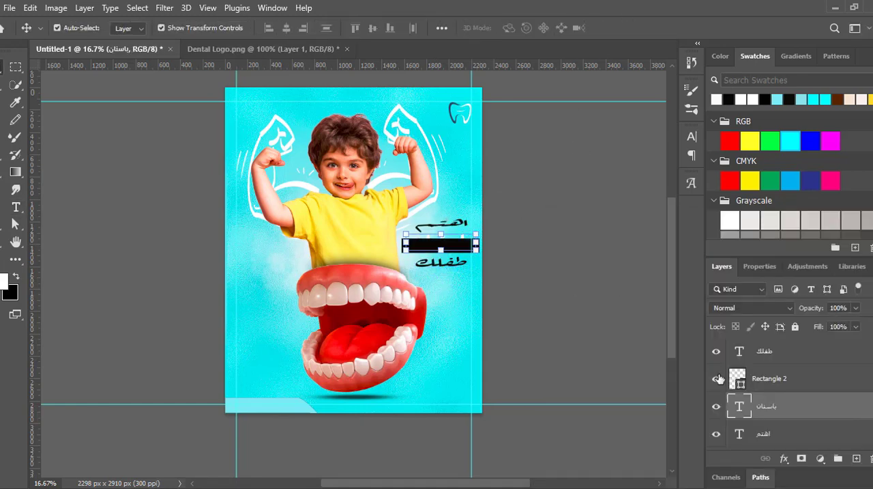
left_click(780, 379)
left_click(785, 359)
left_click_drag(776, 379, 760, 418)
left_click(455, 251)
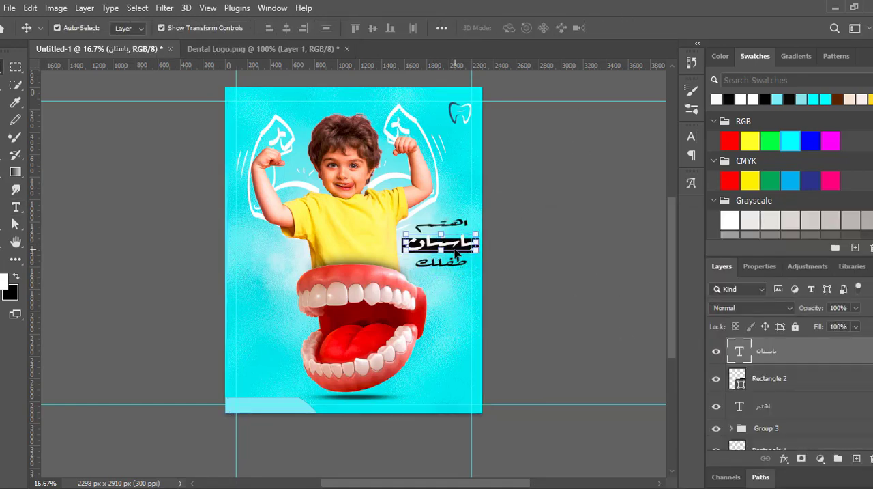
left_click(769, 387)
left_click(591, 210)
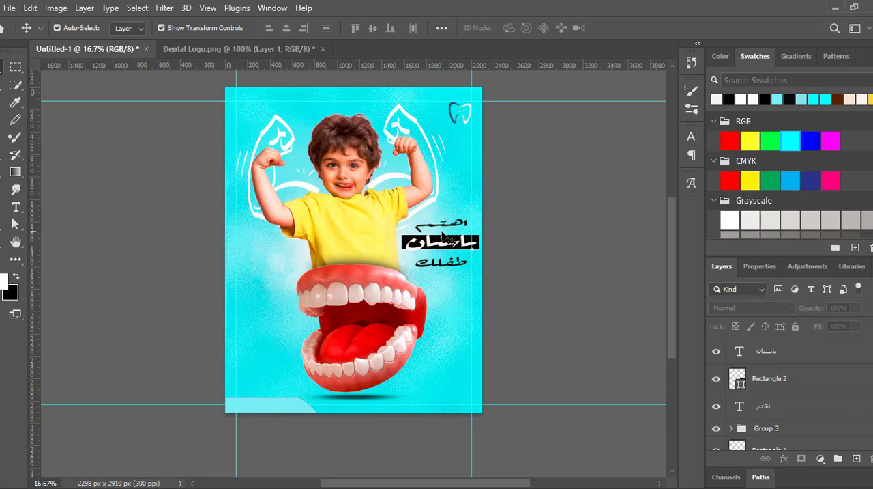
- Group the headline words with the black rectangle, including the word "طفلك" in the same group
left_click(782, 412)
left_click(799, 351, "shift")
key("ctrl+g")
key("ctrl+t")
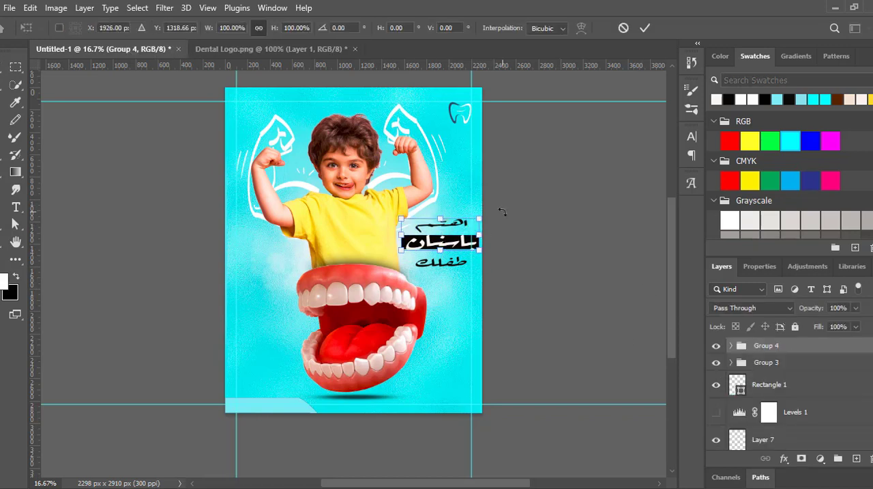
left_click(717, 384)
left_click(717, 384)
left_click(718, 346)
left_click(717, 346)
left_click(719, 363)
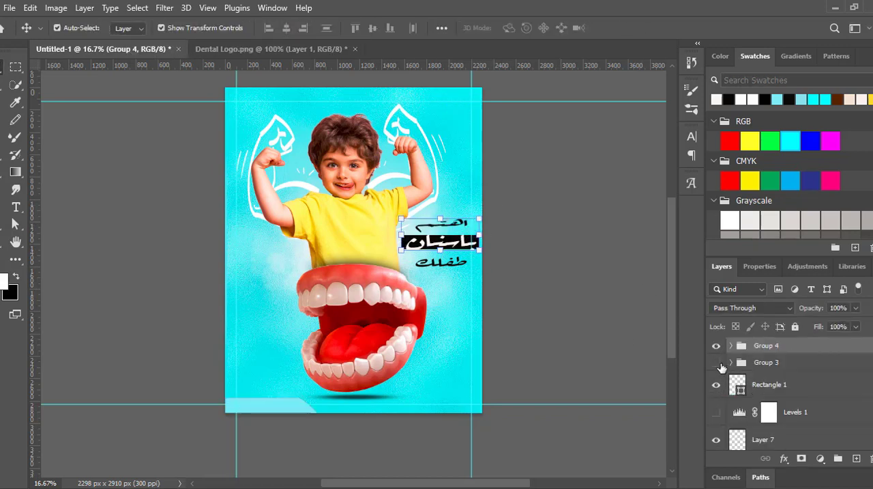
scroll(786, 361, "up", 1)
left_click(786, 360)
left_click_drag(767, 359, 767, 374)
left_click(775, 348)
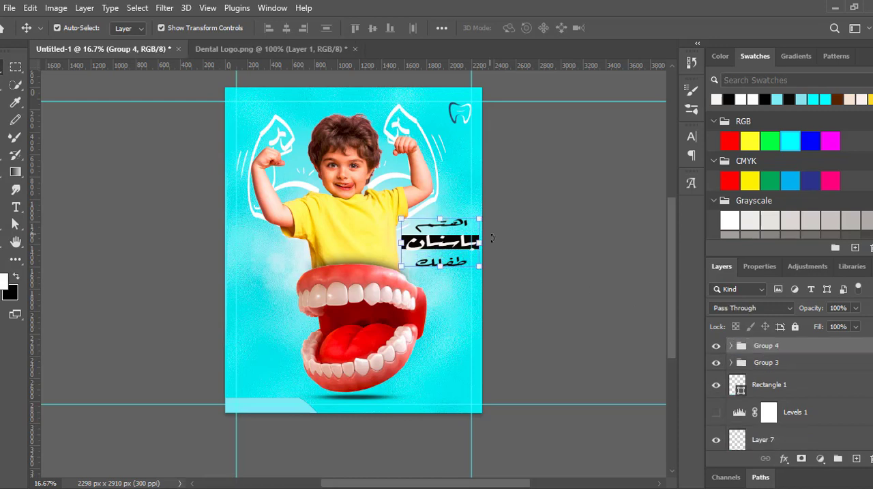
- Rotate the headline group slightly counterclockwise so the three lines tilt upward
left_click_drag(492, 238, 494, 233)
left_click(646, 28)
left_click(584, 235)
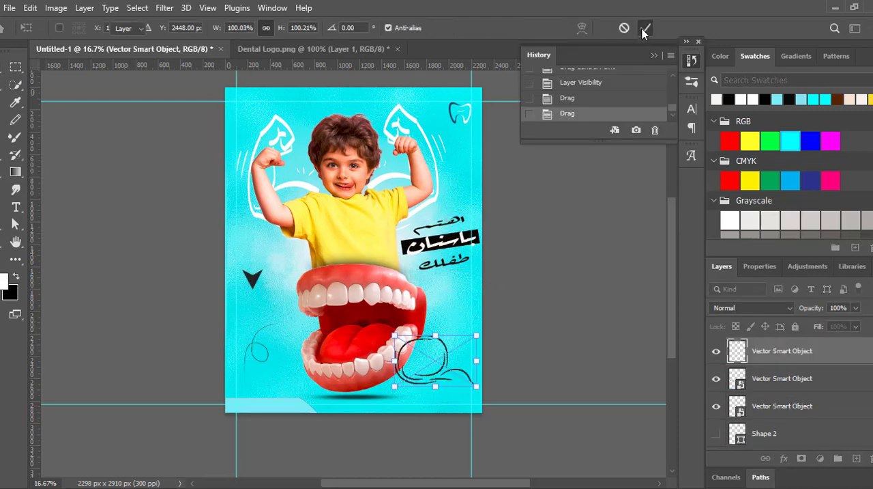
- Place the black vector arrowhead beneath the looping line near the poster's lower-left corner
left_click(645, 29)
left_click_drag(252, 277, 255, 375)
- Apply a white Color Overlay to the swirl doodle beside the lower teeth
left_click(447, 358)
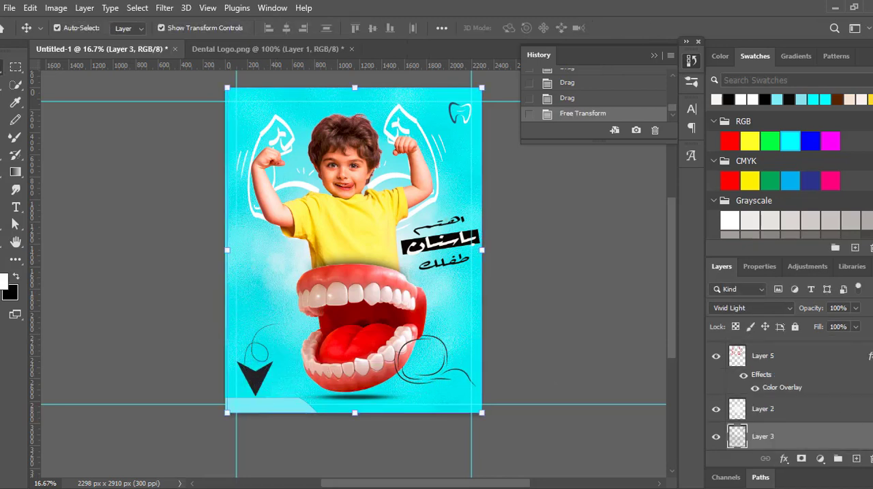
scroll(772, 371, "up", 5)
left_click(460, 371)
left_click_drag(461, 370, 430, 367)
left_click(431, 307)
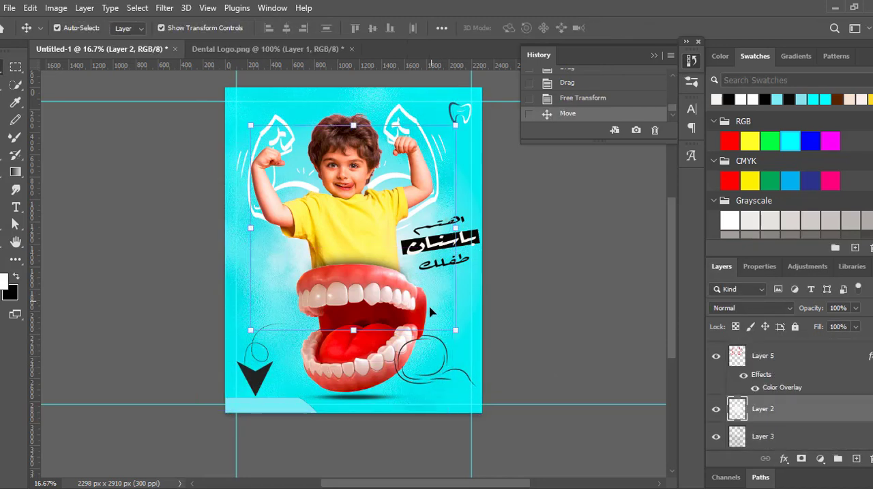
left_click(451, 369)
left_click(716, 352)
left_click(717, 351)
left_click(783, 460)
left_click(797, 410)
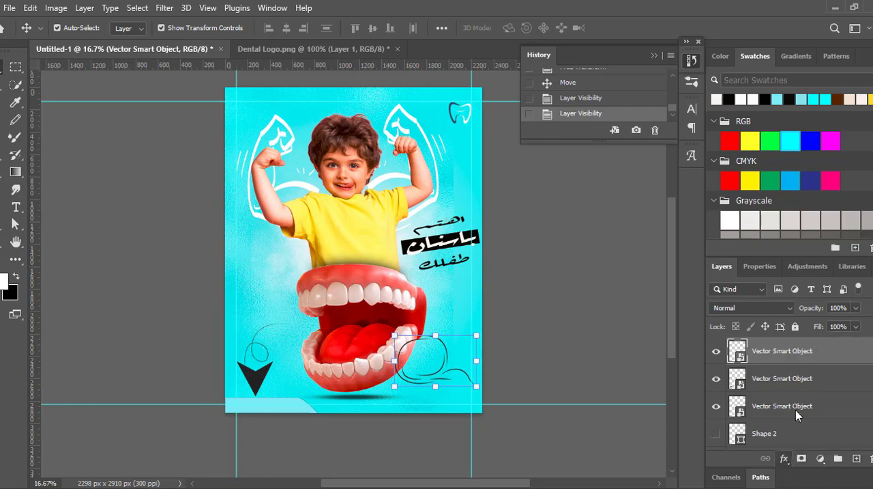
left_click(826, 188)
- Move the swirl doodle left of the upper teeth, scale it to about 80% and rotate it about -30°
mouse_move(392, 333)
left_mouse_down()
mouse_move(222, 233)
mouse_move(240, 246)
mouse_move(231, 262)
left_mouse_up()
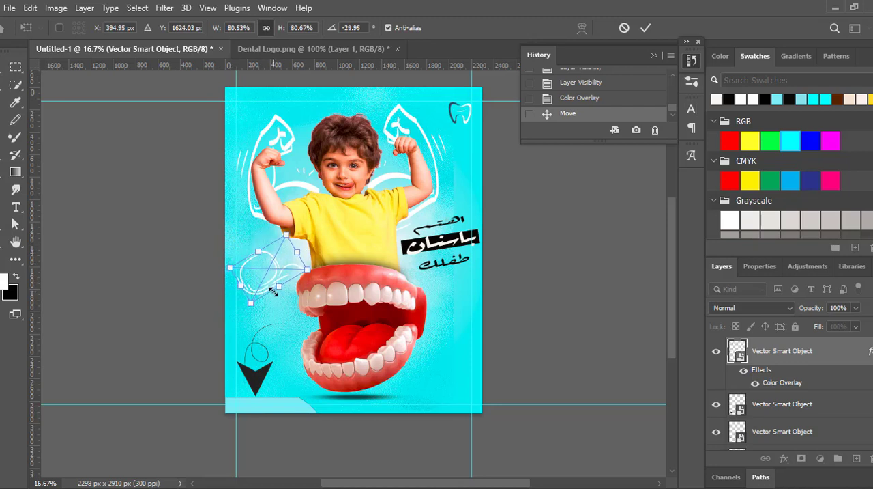
key("Return")
- Scale down the arrowhead near the poster's lower-left corner and give it a white Color Overlay
left_click(259, 378)
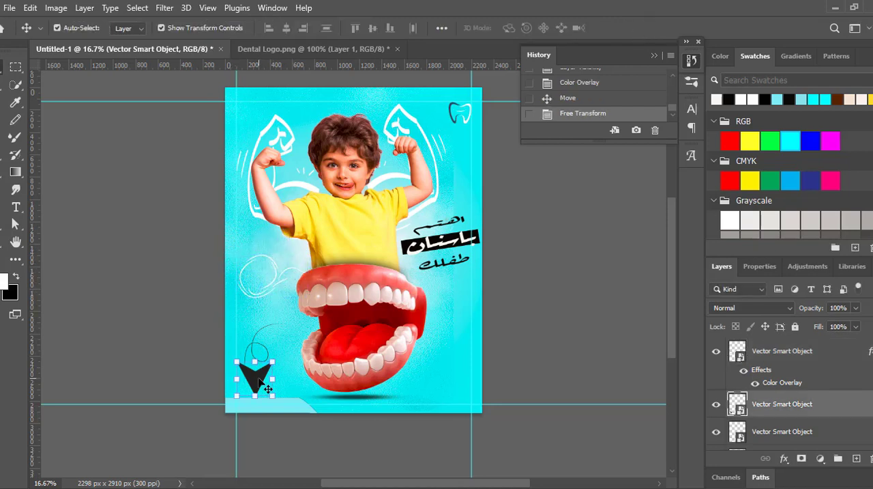
left_click_drag(273, 363, 254, 379)
left_click(646, 28)
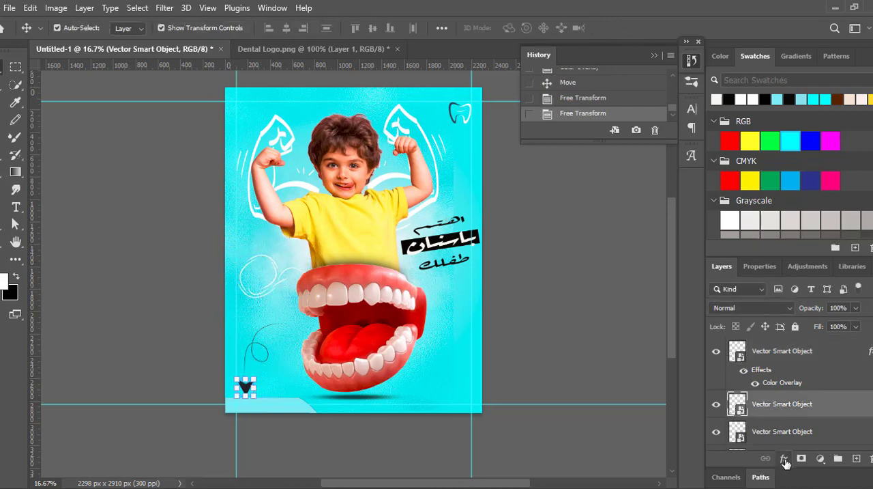
left_click(784, 459)
left_click(808, 405)
left_click(805, 190)
- Position the looping line above the arrowhead and scale it down to about 38.85%
left_click(266, 363)
left_click(266, 363)
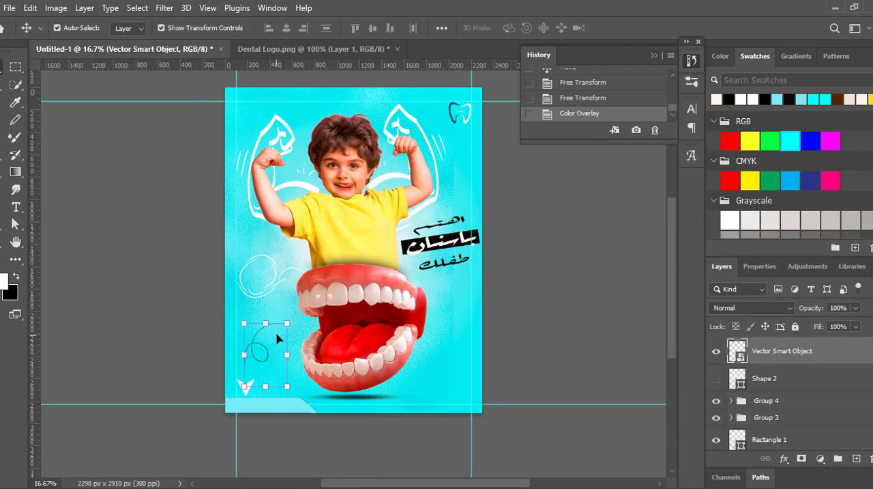
key("shift+Right")
key("shift+Right")
key("shift+Right")
key("shift+Right")
key("shift+Right")
key("shift+Right")
key("shift+Right")
key("shift+Right")
key("shift+Right")
key("shift+Right")
key("shift+Right")
key("shift+Right")
key("shift+Left")
key("shift+Left")
key("shift+Left")
key("shift+Left")
key("shift+Left")
key("shift+Left")
key("shift+Left")
key("shift+Left")
key("shift+Left")
key("shift+Left")
key("shift+Left")
key("shift+Left")
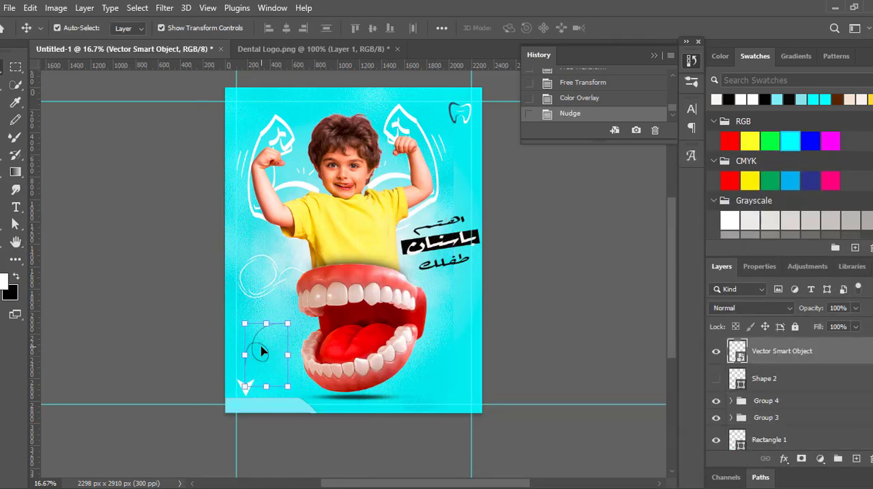
left_click_drag(267, 316, 266, 331)
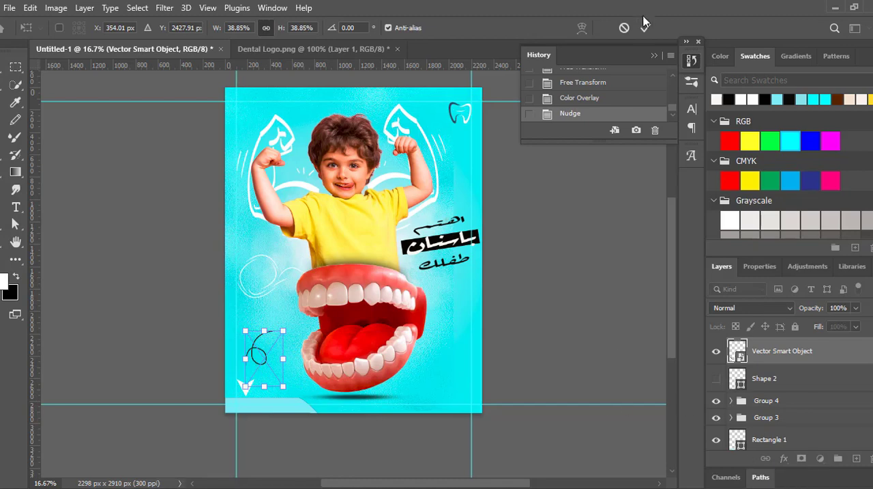
left_click(645, 26)
- Apply a white Color Overlay to the looping line above the arrowhead
left_click(784, 458)
left_click(808, 414)
left_click(823, 187)
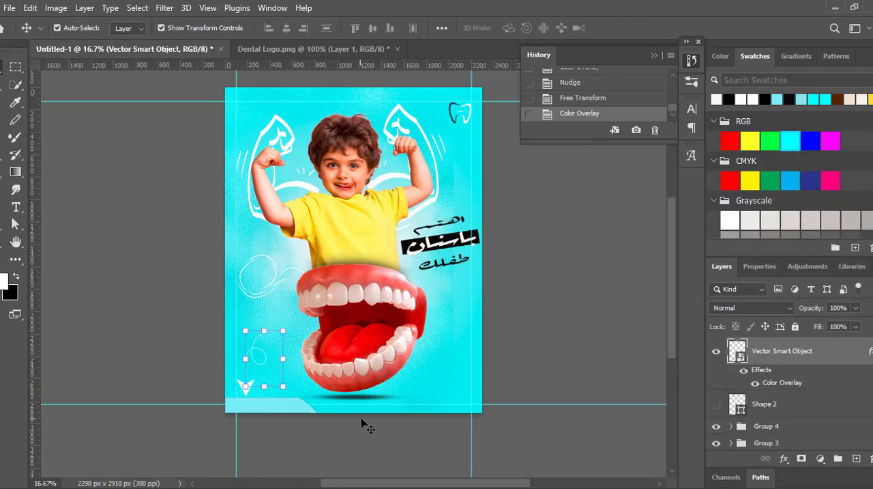
left_click(361, 419)
- Scale the white arrowhead down slightly and align it with the tail of the looping line
left_click(246, 387)
left_click_drag(255, 378, 251, 382)
key("shift+Right")
key("shift+Right")
key("shift+Up")
key("shift+Up")
key("shift+Up")
key("shift+Up")
key("shift+Up")
left_click(645, 28)
left_click(532, 302)
- Shrink the white arrowhead to about 93 by 90 px and nudge it up against the line's end
left_click(245, 386)
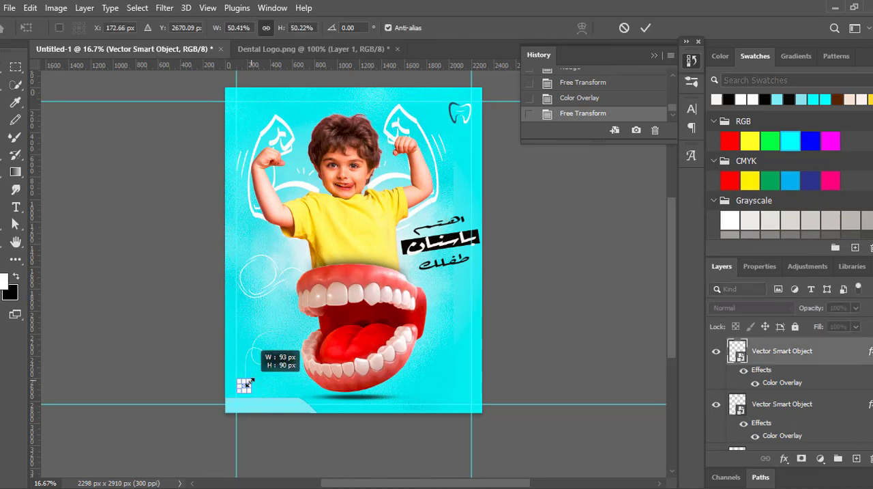
left_click(645, 27)
left_click(559, 223)
left_click(247, 387)
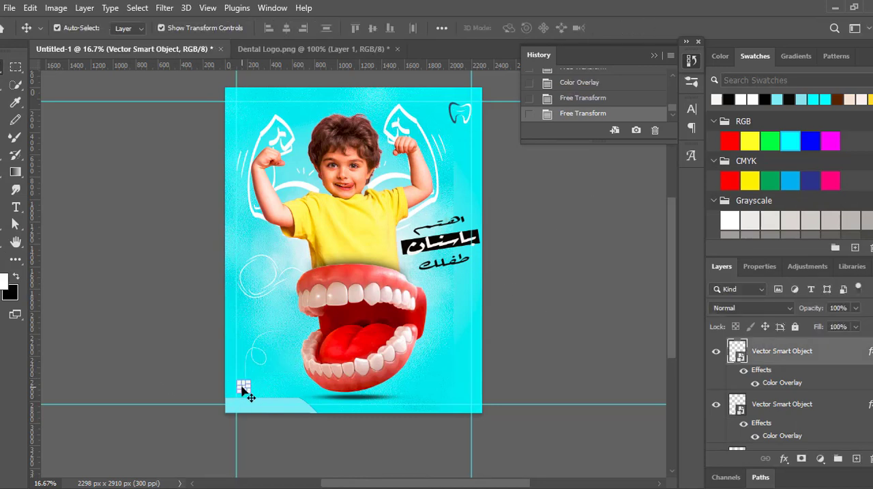
key("Up")
left_click(547, 314)
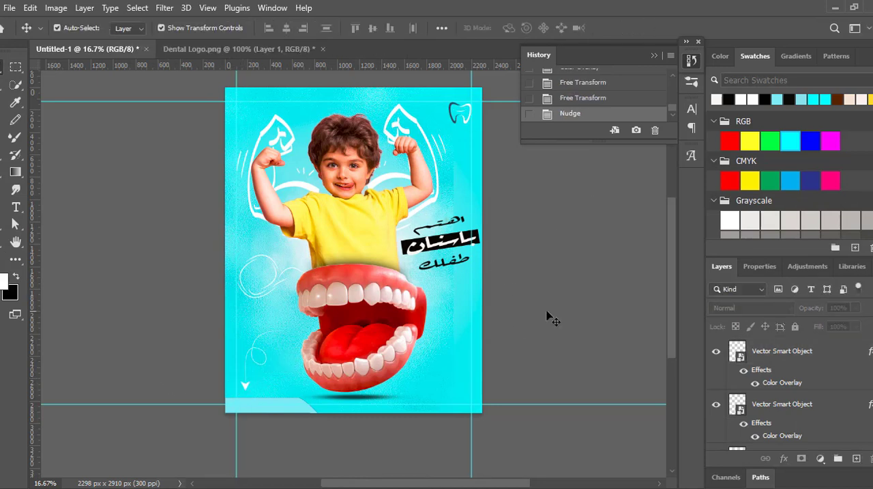
- Duplicate the white looping line and offset the copy slightly to form a double stroke
left_click(251, 352)
left_click(785, 359)
left_click(262, 352)
left_click_drag(252, 346, 255, 346)
left_click(252, 350)
left_click(217, 340)
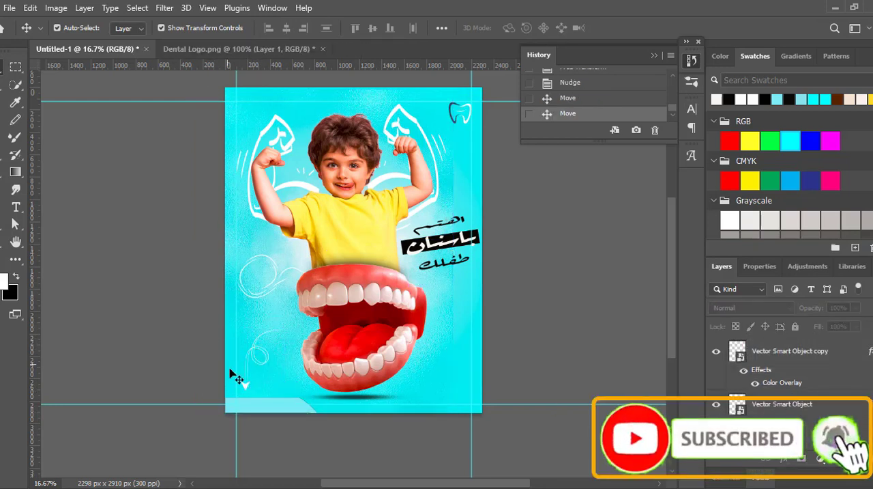
- Try scaling down the white arrowhead below the double looping line, and revert that transform
left_click(245, 386)
left_click_drag(249, 389, 246, 385)
left_click(645, 29)
left_click(575, 226)
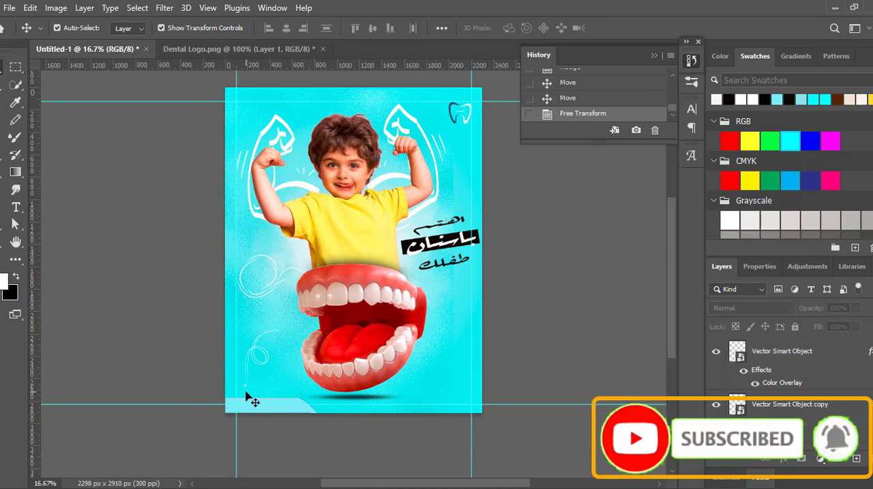
left_click(610, 99)
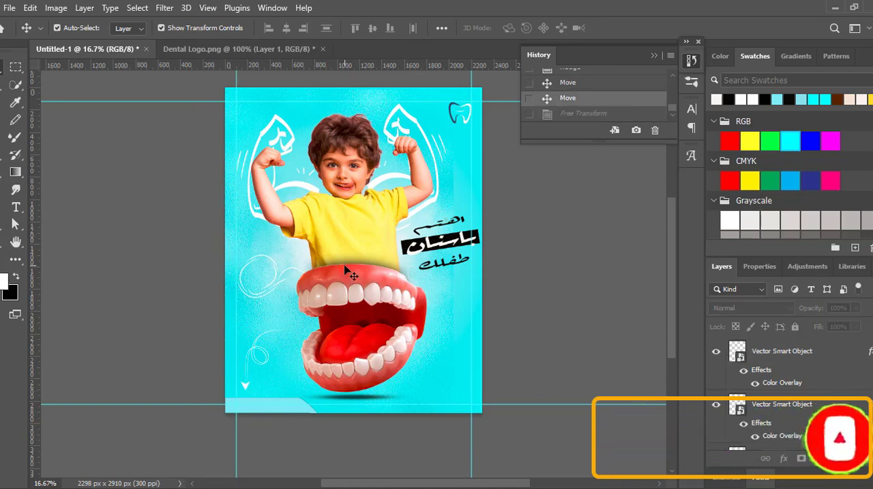
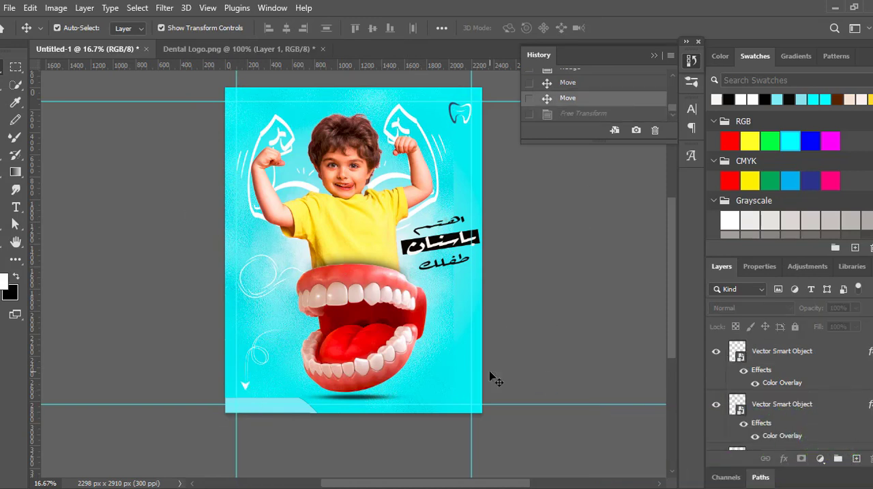
- Add a new text layer containing a placeholder phone number and set it in Magneto Bold
key("t")
left_click(238, 406)
type("1")
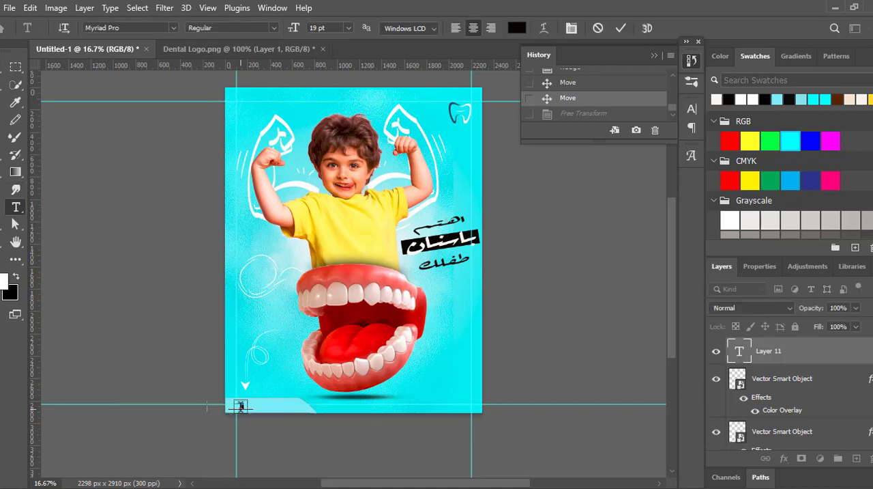
type("234567")
key("ctrl+a")
left_click_drag(255, 424, 460, 222)
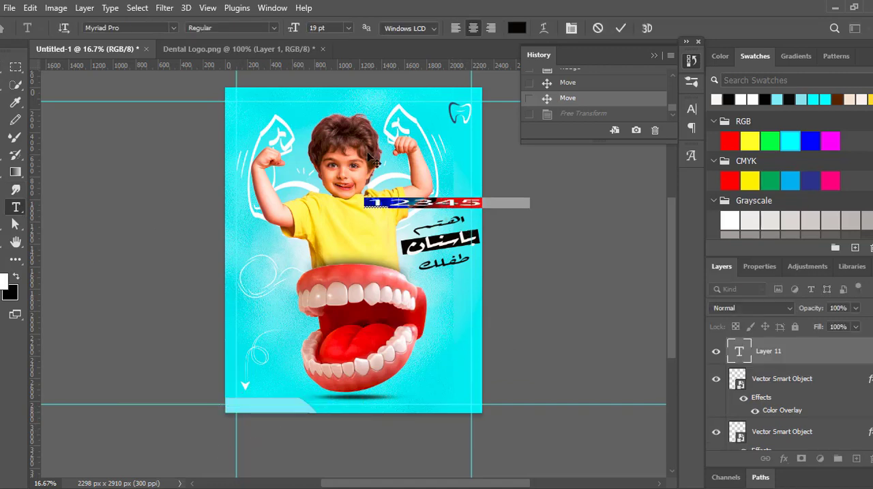
left_click(173, 28)
left_click(274, 215)
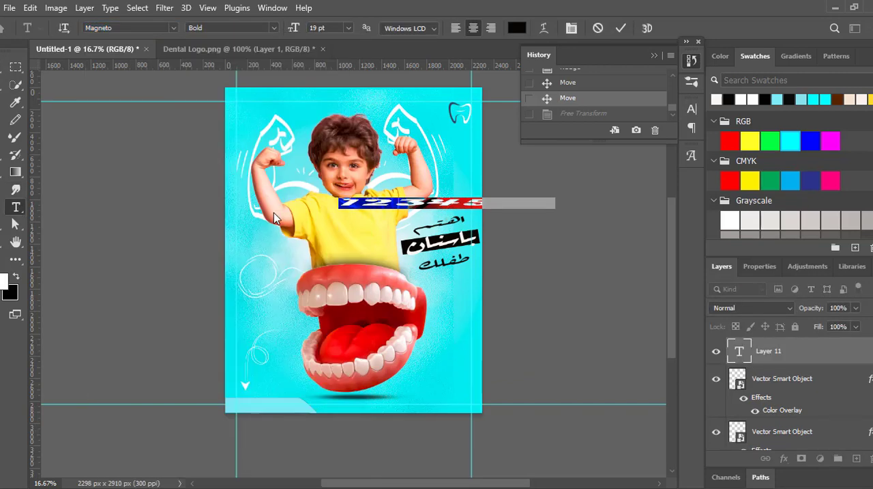
left_click(620, 28)
- Scale down the number text and place it on the light strip along the poster's lower edge, nudged slightly right
key("v")
left_click_drag(339, 203, 445, 202)
left_click_drag(501, 206, 275, 410)
left_click_drag(346, 405, 302, 405)
left_click(644, 28)
left_click(599, 247)
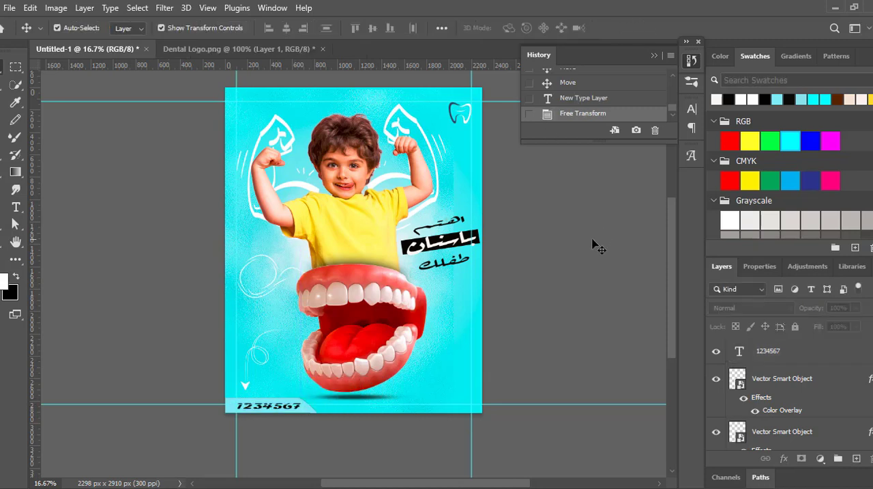
left_click(294, 408)
key("shift+Right")
key("shift+Right")
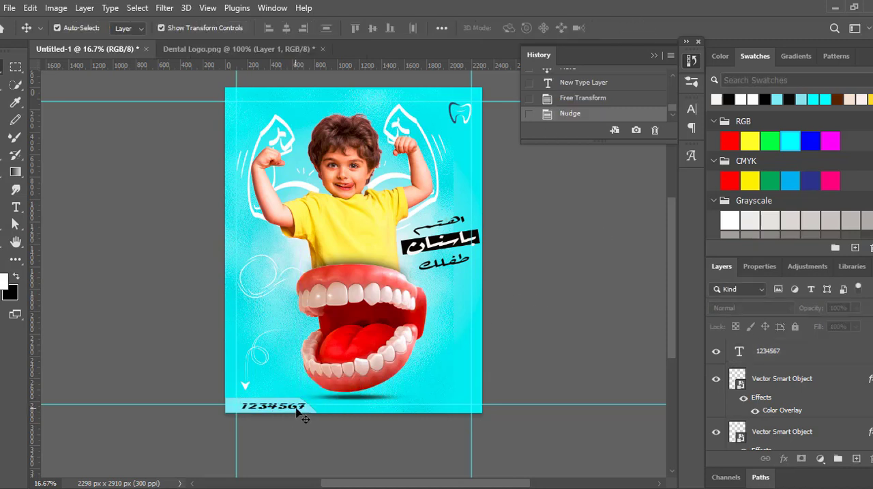
- Change the colour of the number text on the bottom strip to white
double_click(296, 407)
left_click(516, 28)
left_click(543, 257)
left_click(831, 251)
left_click(582, 296)
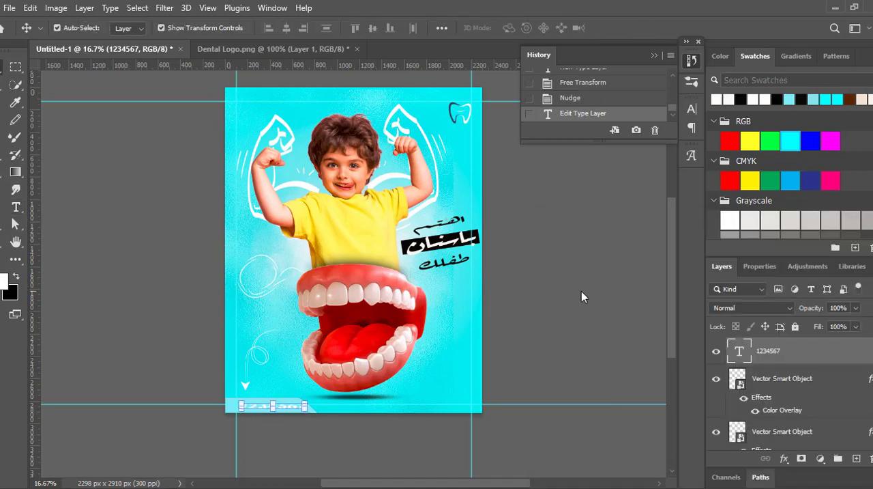
- Fill the strip shape behind the number text with black
left_click(243, 403)
key("a")
left_click(184, 28)
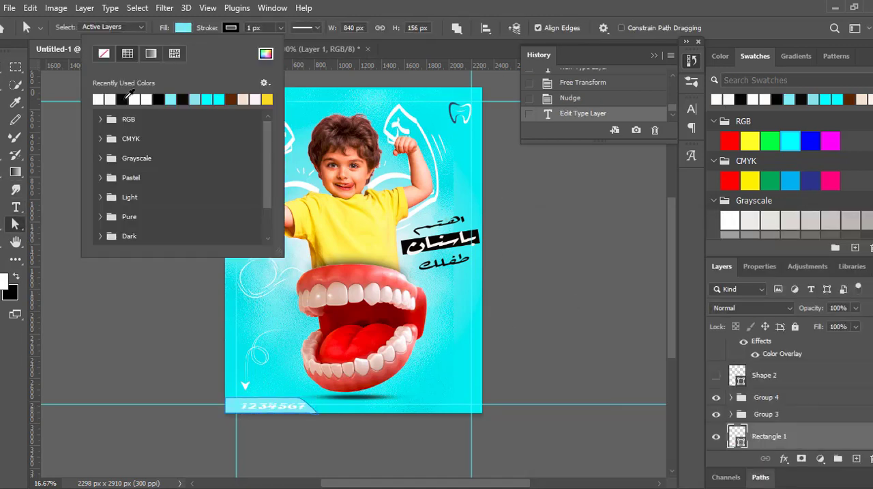
left_click(126, 96)
left_click(156, 311)
left_click(284, 50)
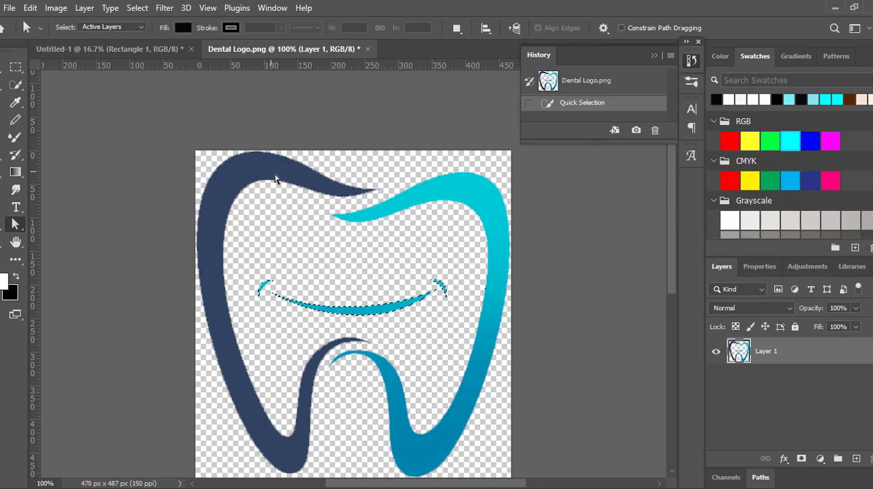
left_click(141, 49)
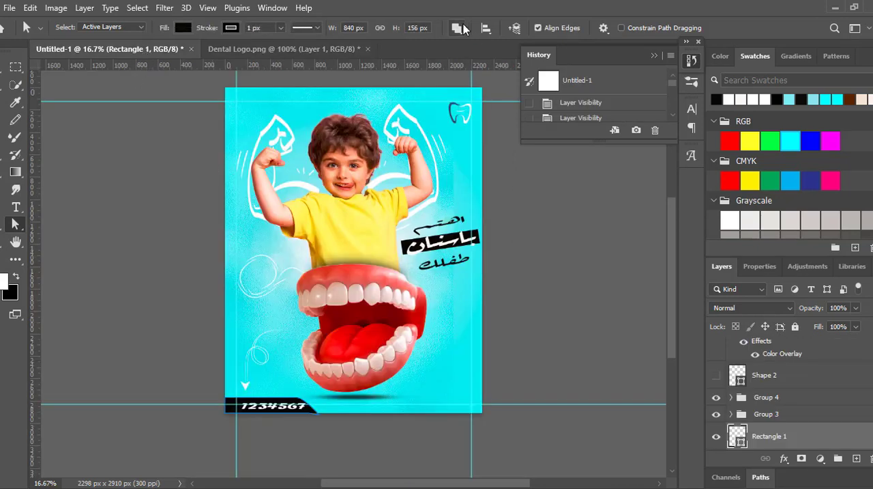
left_click(515, 28)
- Examine the custom shape presets in the Flowers, Boats, Leaf Trees and Wild Animals groups for a suitable contact icon
right_click(2, 241)
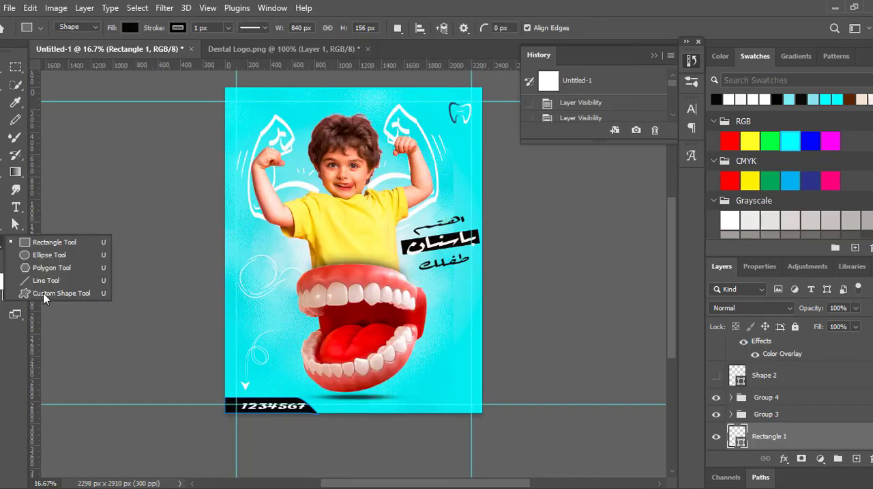
left_click(43, 295)
left_click(524, 29)
left_click(441, 114)
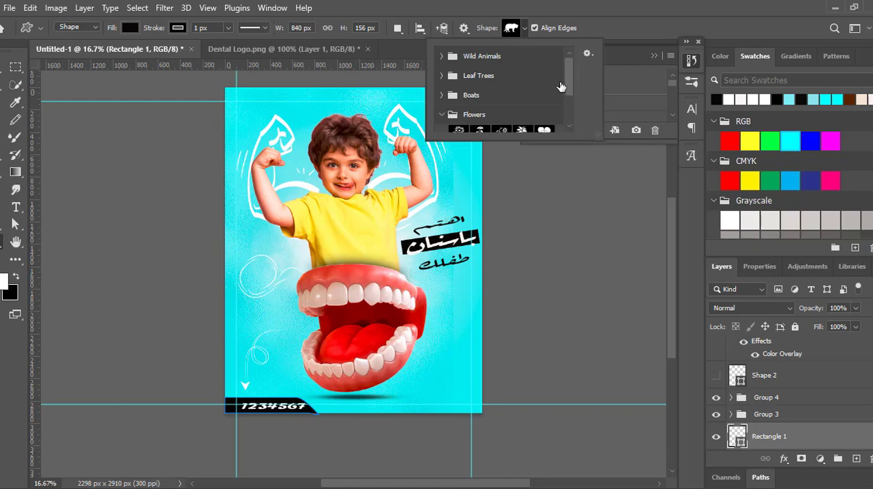
left_click_drag(569, 81, 569, 65)
left_click(442, 95)
left_click(442, 76)
left_click(441, 56)
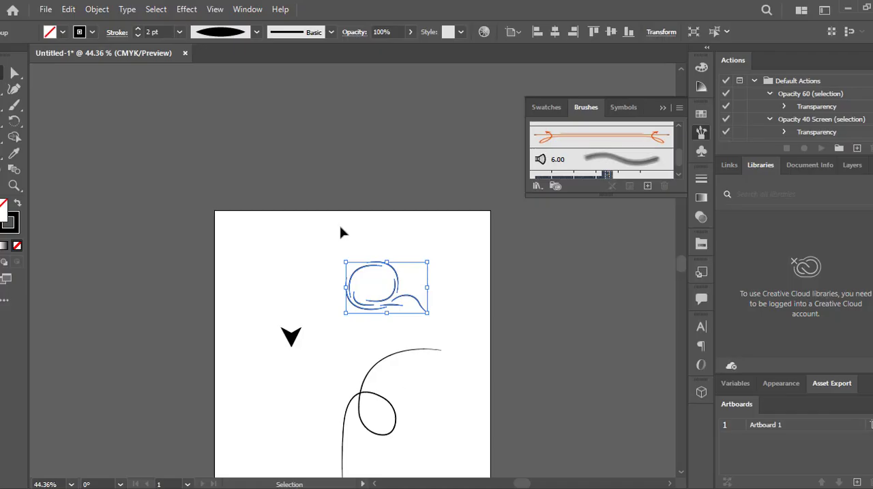
- Switch to Illustrator, draw a small circle near the artboard's upper-left corner and place a duplicate diagonally below it
left_click(551, 112)
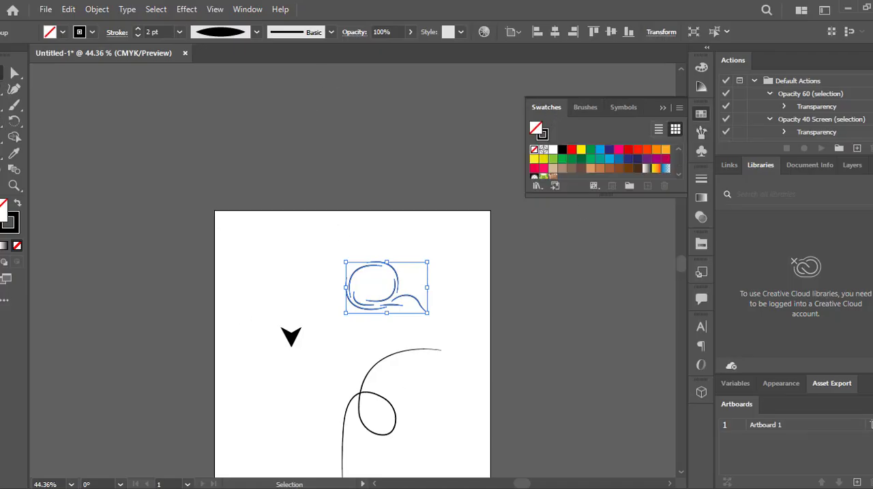
left_click(2, 105)
right_click(2, 106)
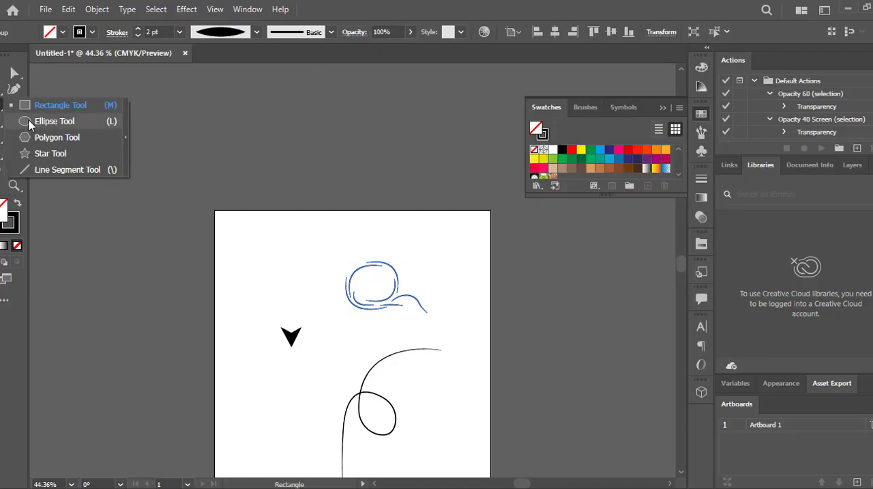
left_click(33, 121)
left_click_drag(263, 237, 286, 266)
key("v")
left_click(243, 286)
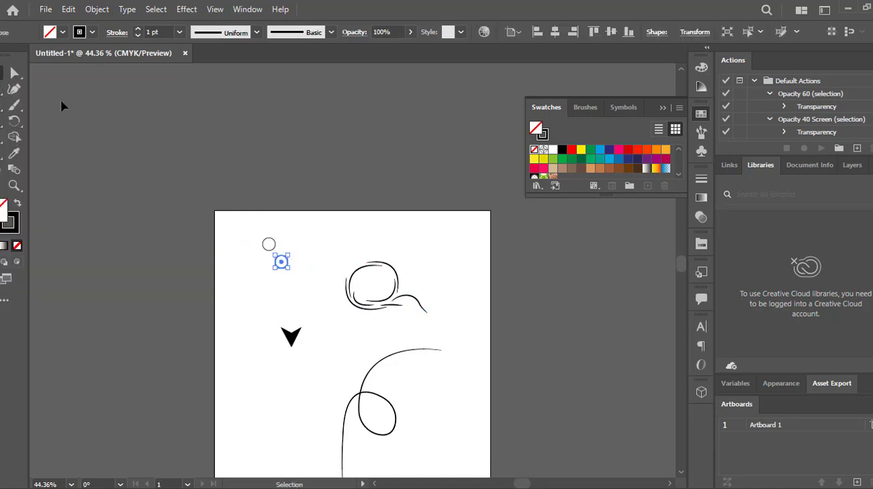
- Draw a larger circle around the two small circles and duplicate it with a slight offset up and to the right
key("l")
left_click_drag(252, 233, 293, 271)
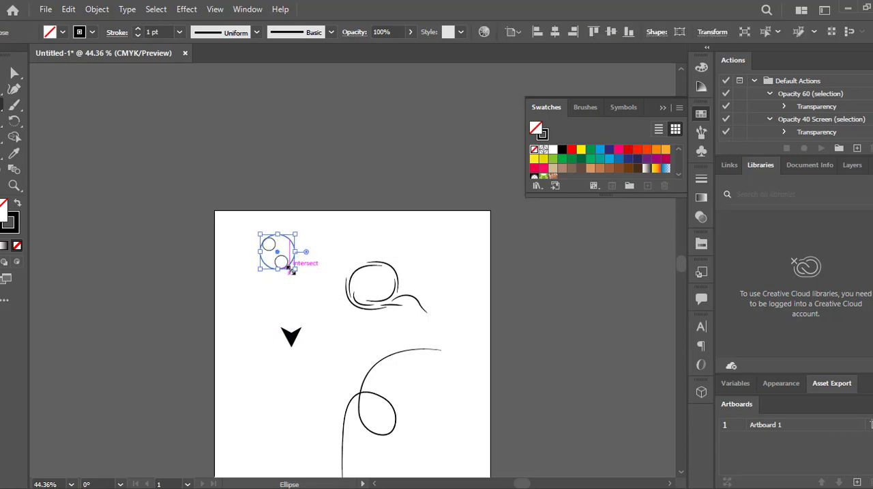
key("v")
left_click(217, 186)
left_click(291, 242)
mouse_move(292, 241)
left_mouse_down()
mouse_move(299, 238)
mouse_move(281, 241)
left_mouse_up()
left_click(190, 188)
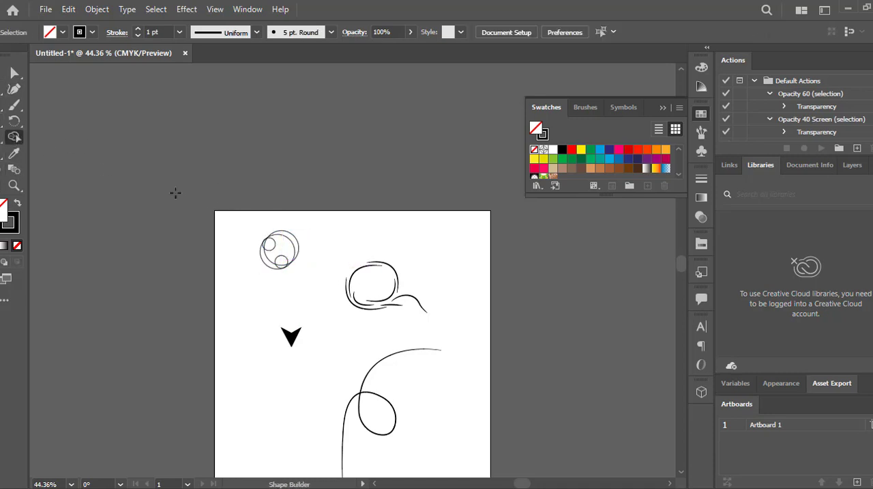
- Build a phone handset shape from the overlapping circles with Shape Builder and move it out of the circle group
left_click_drag(244, 224, 314, 290)
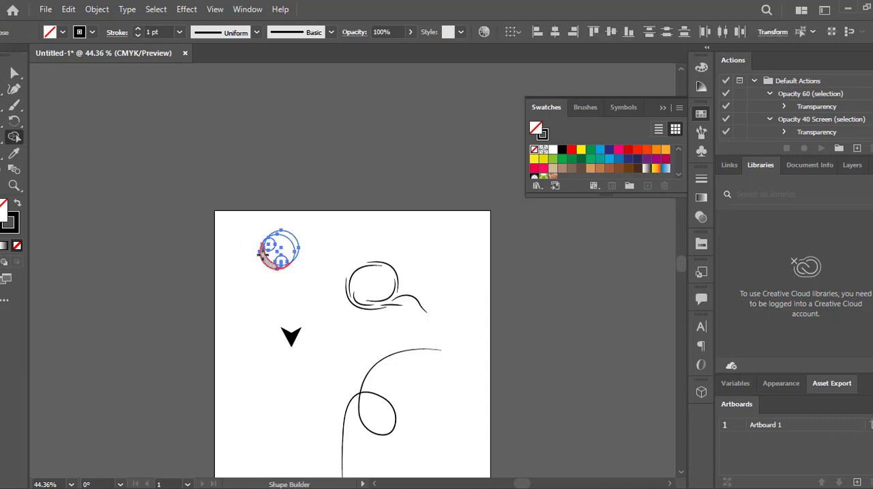
mouse_move(265, 246)
left_mouse_down()
mouse_move(274, 266)
mouse_move(253, 287)
left_mouse_up()
key("v")
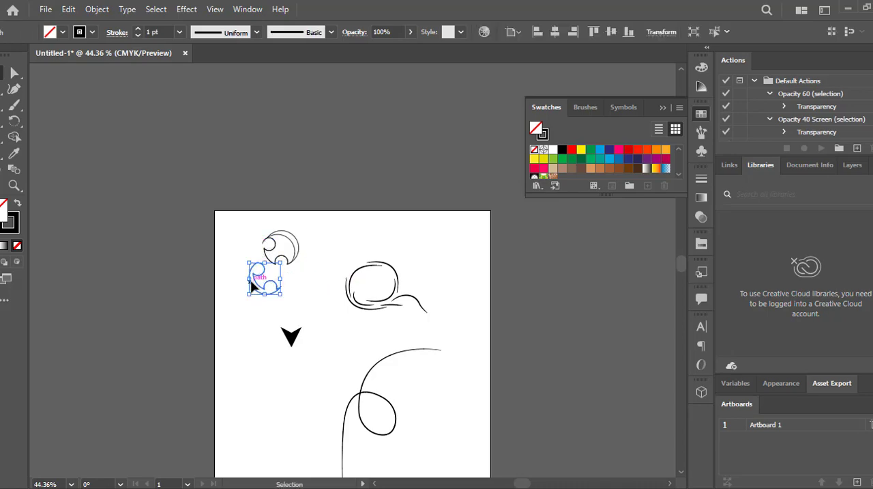
- Cut the handset shape from Illustrator and paste it into the Photoshop poster as a vector smart object
key("ctrl+x")
key("alt+Tab")
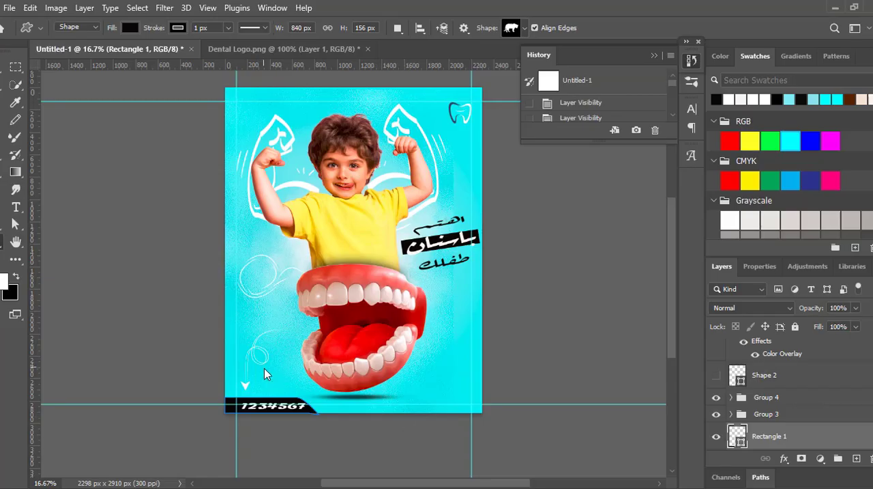
key("ctrl+v")
key("Return")
left_click(271, 378)
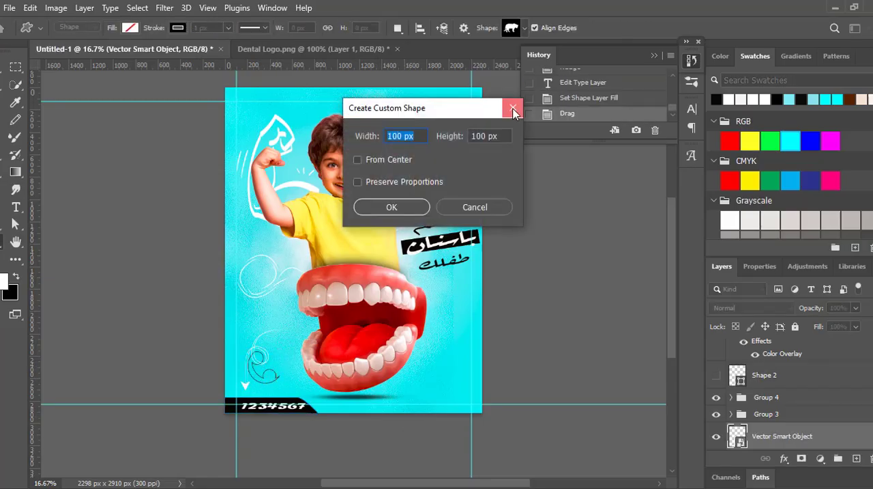
left_click(514, 109)
- Apply a white Color Overlay at 100% opacity with Normal blend mode to the handset icon
left_click(784, 459)
left_click(800, 404)
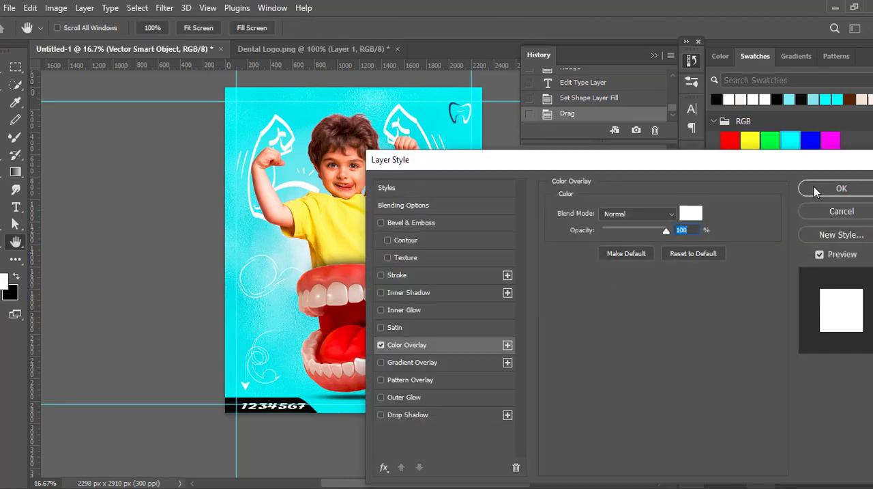
left_click(817, 192)
- Move the handset icon onto the black strip beside the number and scale it down to fit
left_click(2, 69)
key("Left")
left_click_drag(279, 358, 270, 369)
key("Left")
key("Left")
key("Left")
key("Left")
key("Left")
key("Left")
key("Left")
key("Left")
key("Left")
key("Left")
key("Left")
key("Left")
key("Left")
key("Left")
key("Left")
key("Left")
key("Down")
key("Down")
key("Down")
key("Down")
key("Down")
key("Down")
key("Down")
key("Down")
key("Down")
key("Down")
key("Down")
key("Down")
key("Down")
key("Left")
key("Left")
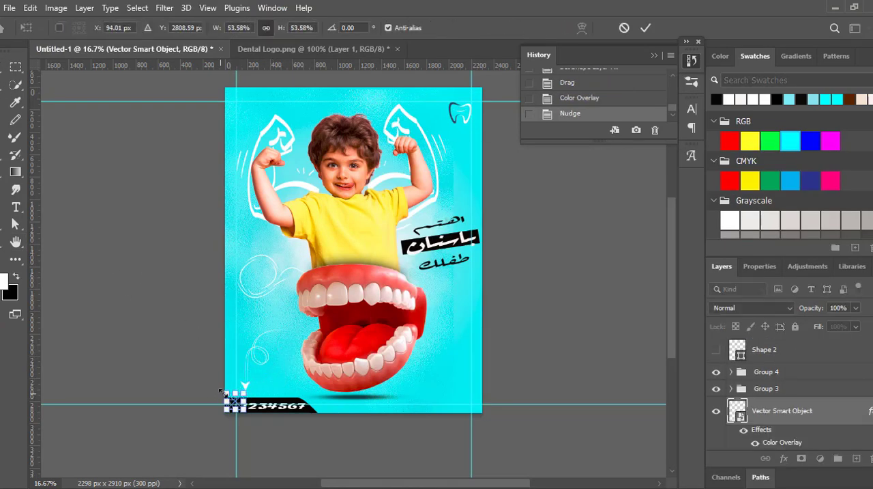
left_click_drag(223, 393, 233, 401)
key("Return")
- Add a text layer reading "HAPPY" over the boy and set it in Berlin Sans FB Demi Bold
key("t")
left_click(464, 139)
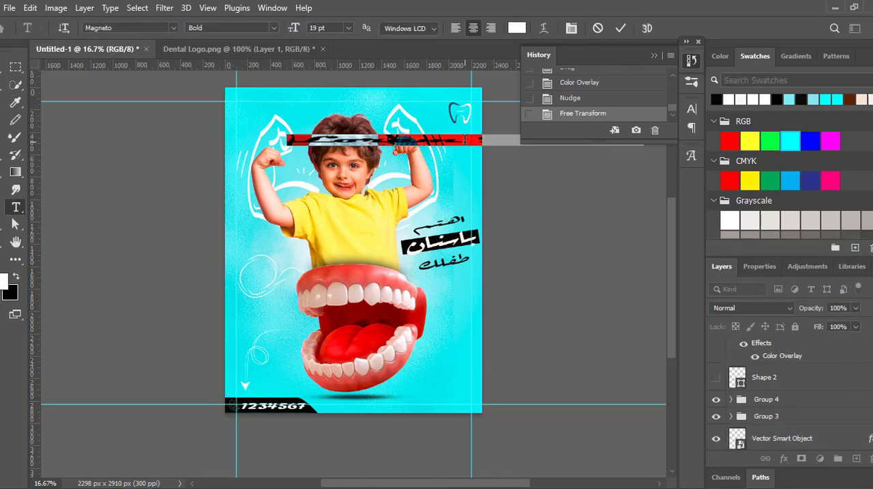
key("ctrl+v")
left_click_drag(456, 139, 574, 158)
key("BackSpace")
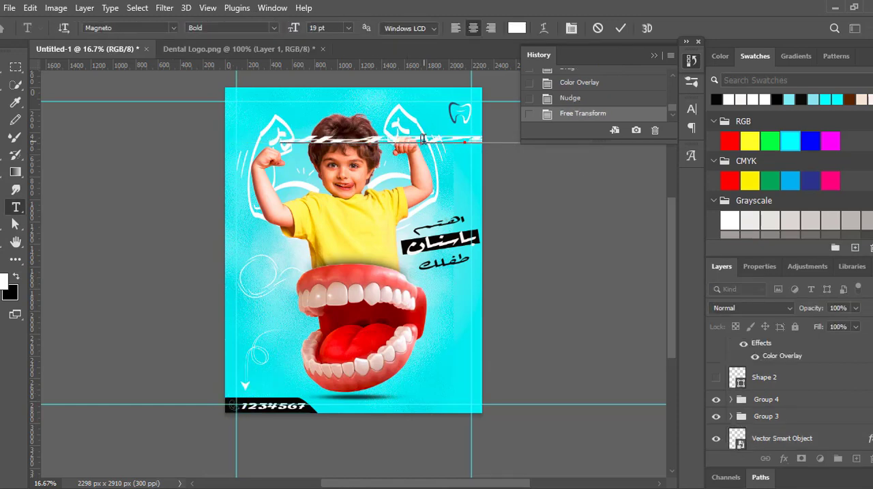
key("ctrl+a")
left_click(173, 27)
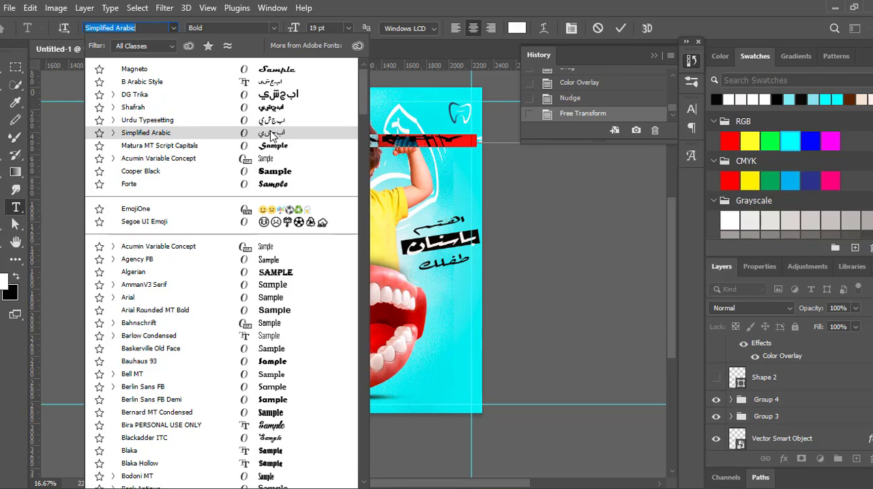
left_click(273, 398)
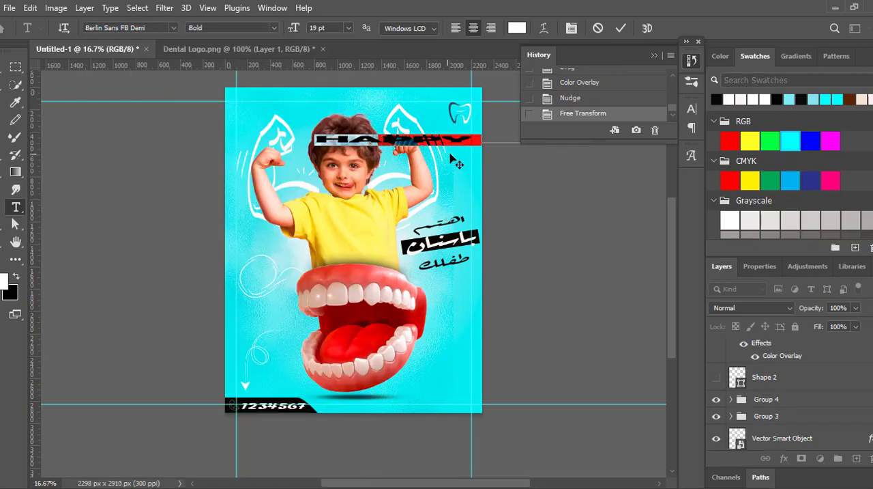
left_click_drag(451, 155, 580, 178)
key("BackSpace")
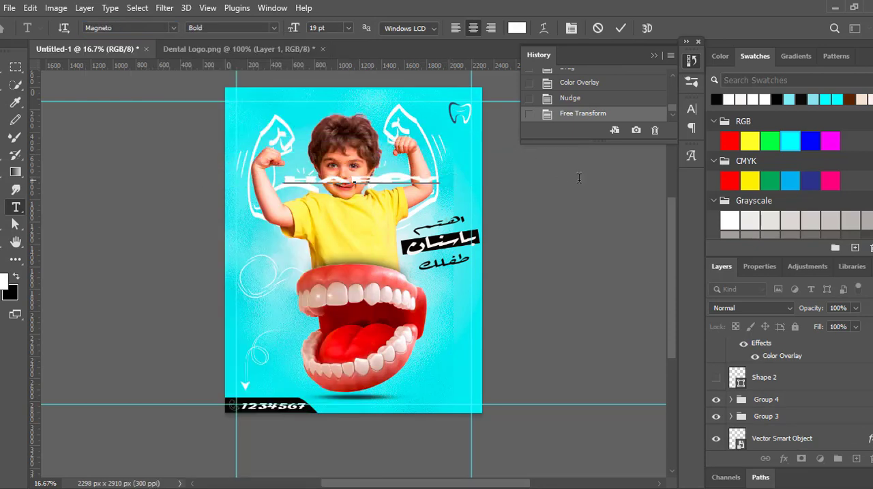
- Set the HAPPY text's colour to dark blue 0d4981, starting from a colour sampled from the tooth logo
key("ctrl+a")
left_click(517, 28)
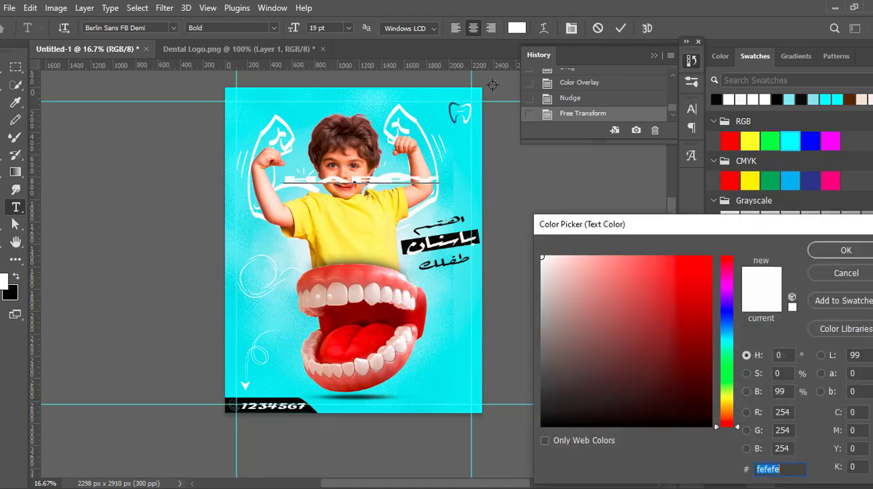
left_click(450, 113)
left_click(690, 362)
left_click(692, 339)
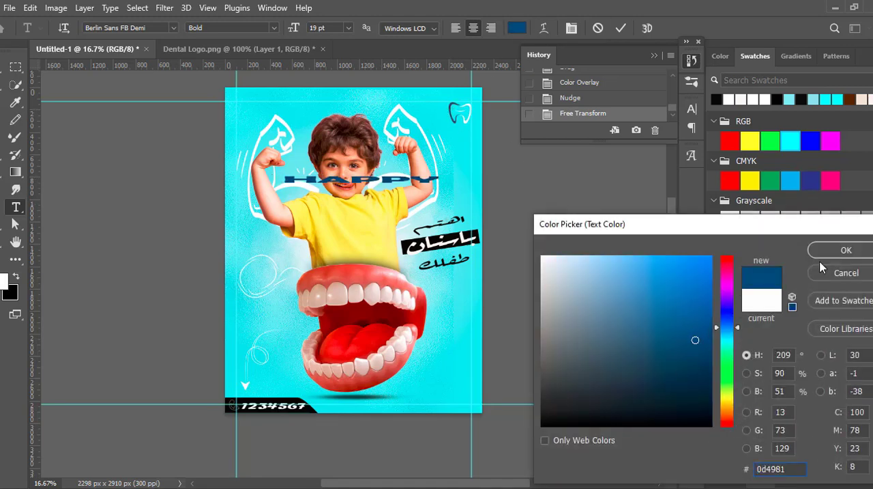
left_click(846, 250)
left_click(205, 100)
- Shrink the HAPPY text and place it immediately left of the tooth logo, lowered to line up with the logo's middle
key("v")
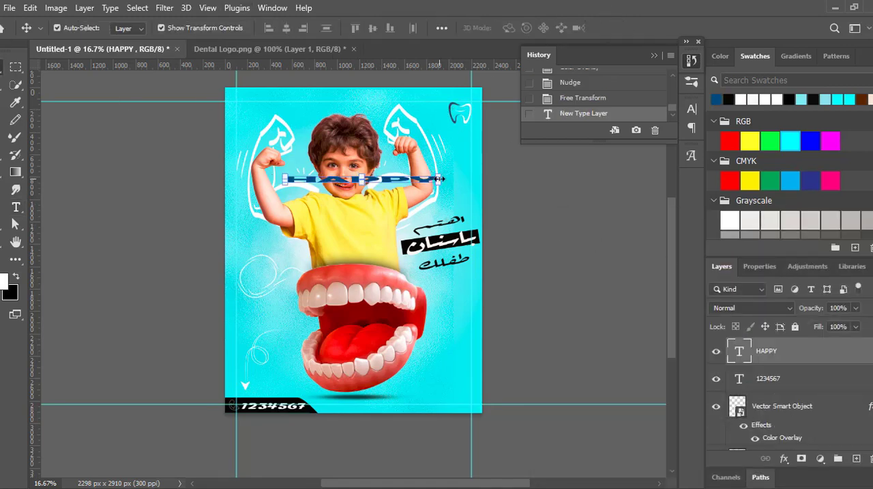
left_click_drag(440, 179, 414, 107)
key("Return")
left_click(645, 28)
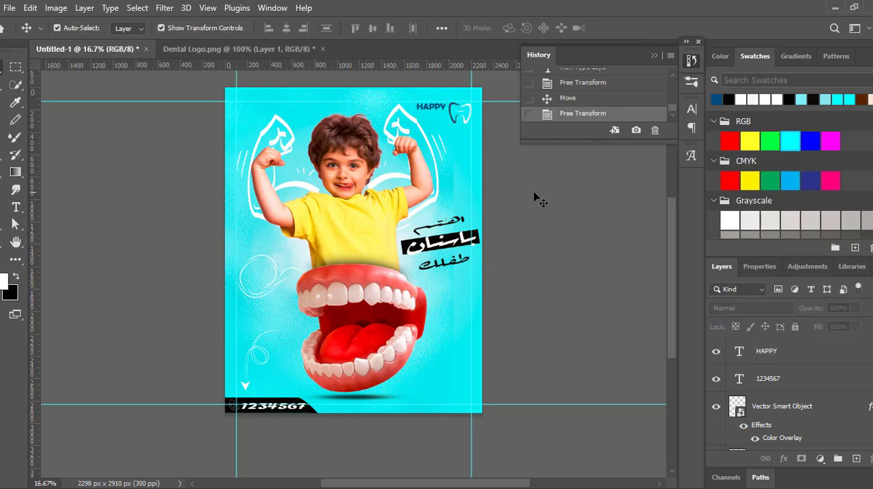
left_click(436, 111)
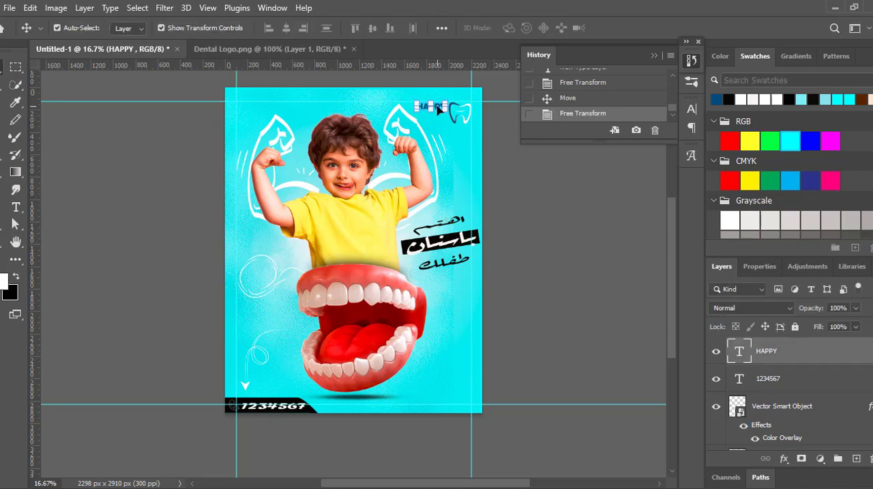
left_click_drag(438, 109, 441, 118)
key("Return")
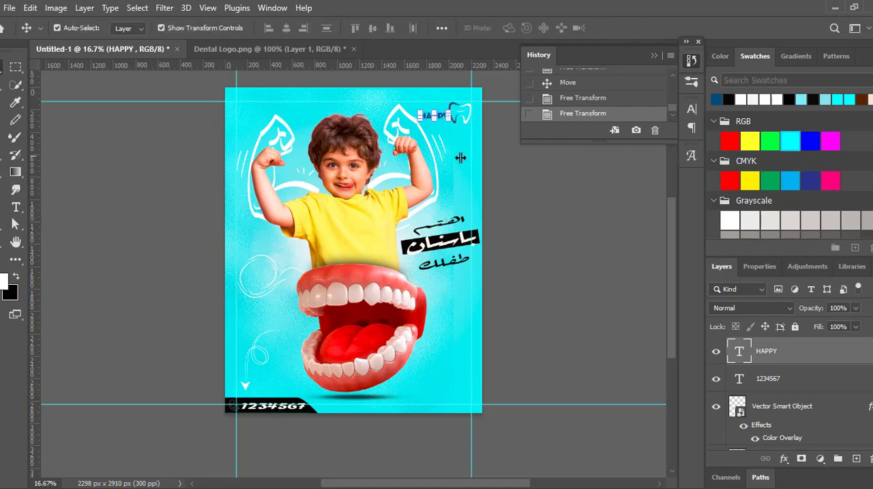
- Change the HAPPY text's font to Cooper Black
left_click(15, 207)
double_click(436, 116)
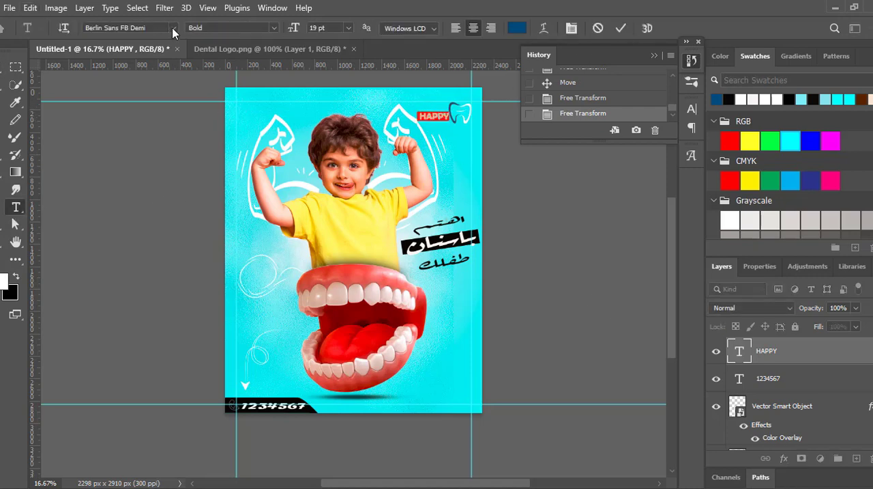
left_click(174, 28)
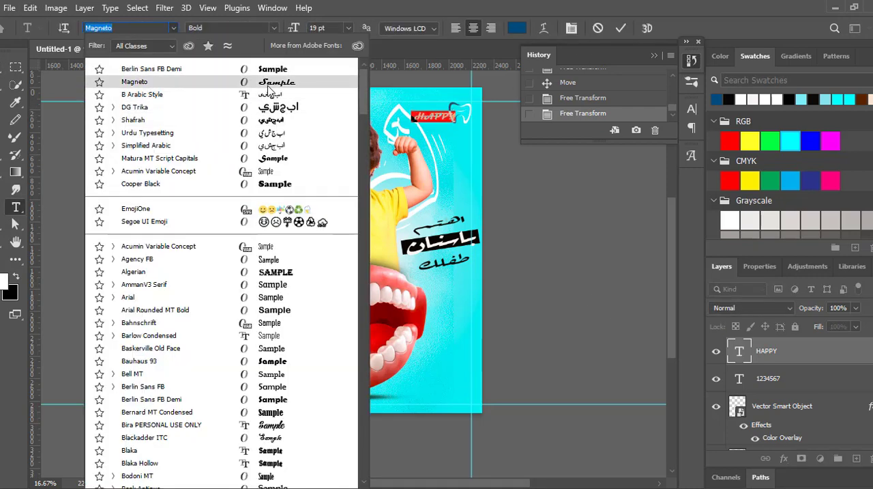
left_click(271, 184)
left_click(621, 28)
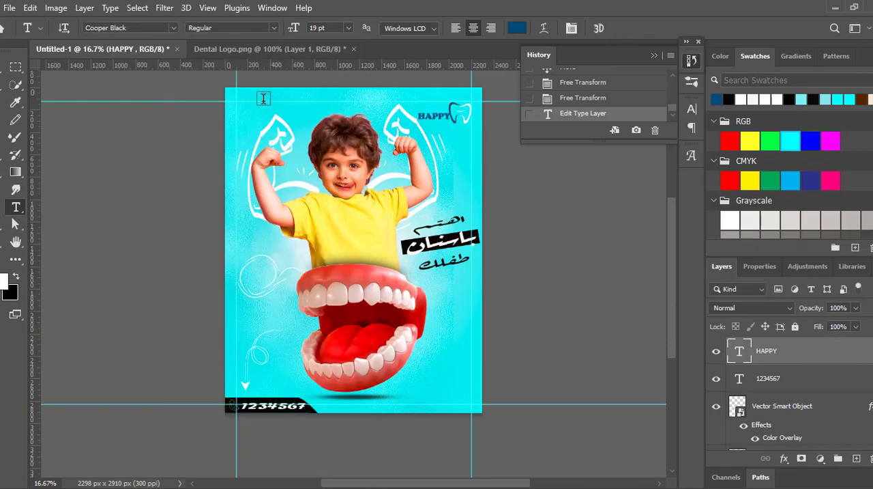
- Raise the HAPPY text level with the top of the tooth logo, shifted slightly left to leave a gap
key("v")
key("shift+Up")
key("shift+Up")
key("shift+Up")
key("shift+Up")
key("shift+Up")
key("shift+Up")
key("shift+Up")
key("shift+Up")
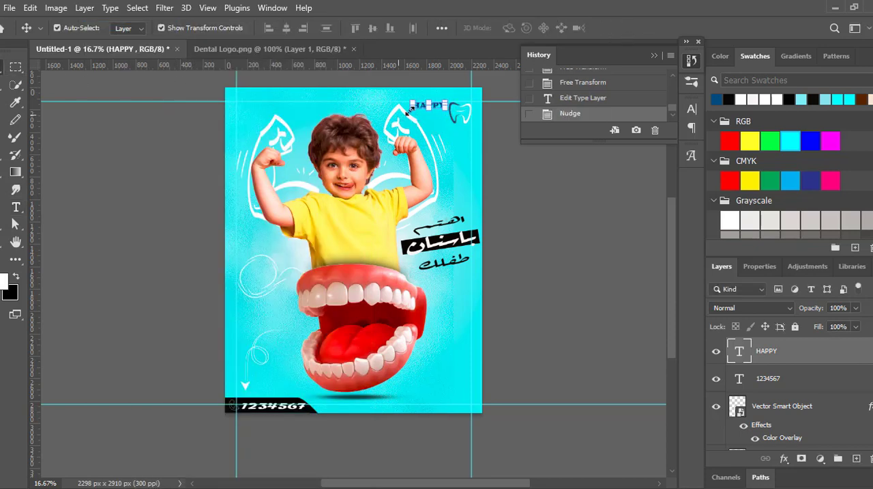
key("t")
left_click(278, 251)
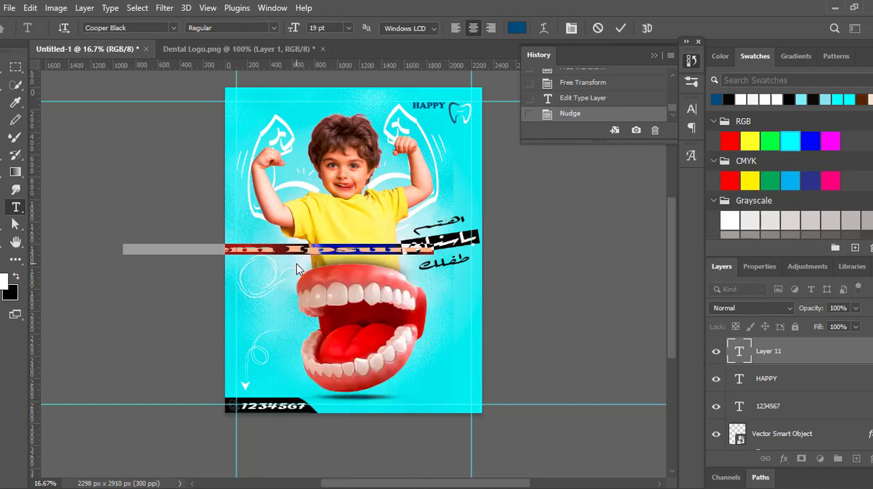
left_click_drag(282, 250, 126, 249)
key("BackSpace")
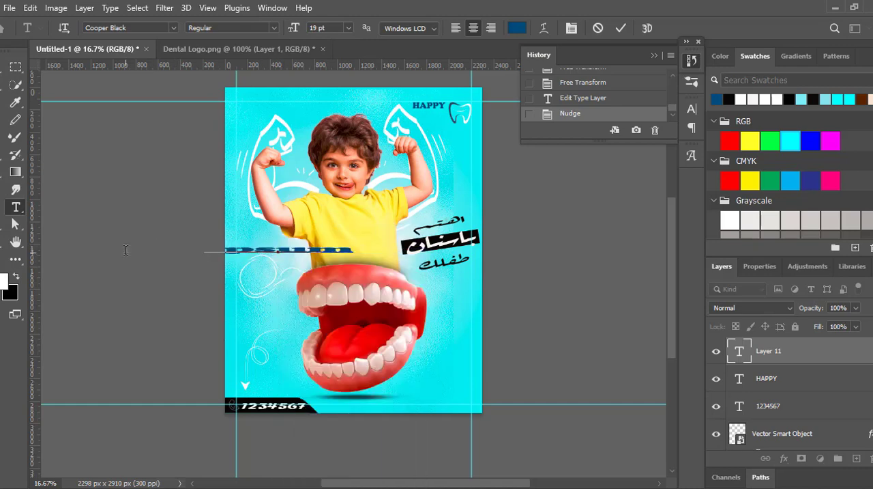
double_click(282, 250)
left_click(515, 29)
left_click(543, 262)
left_click(842, 250)
left_click(2, 68)
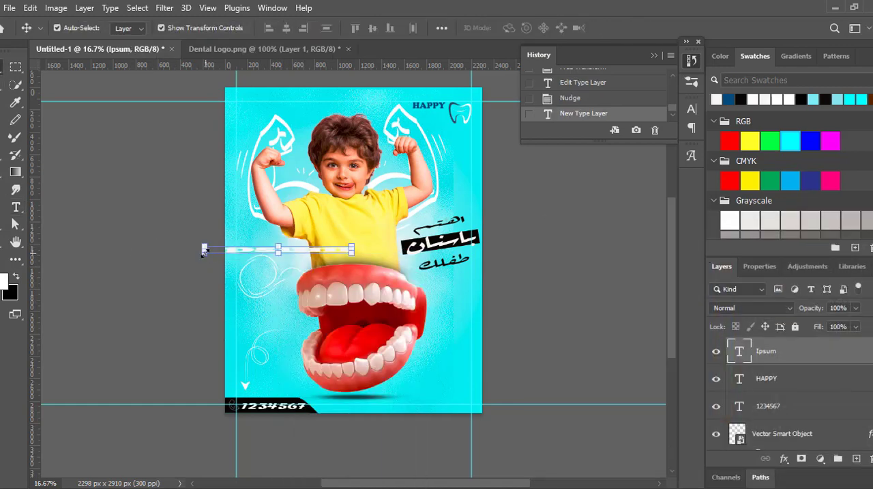
left_click_drag(204, 251, 469, 169)
left_click(644, 28)
key("ctrl+t")
left_click(645, 28)
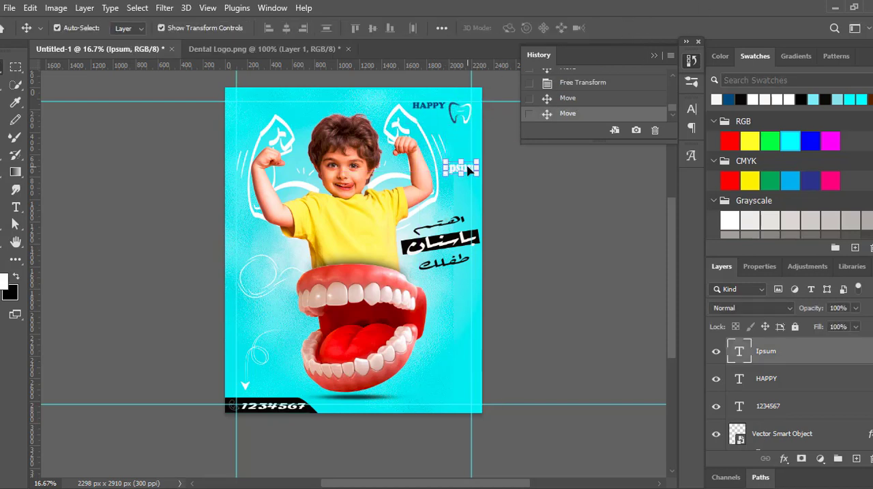
key("Delete")
- Add a text layer reading "DENTAL" over the teeth and narrow it to about 14% of its width
key("t")
left_click(260, 268)
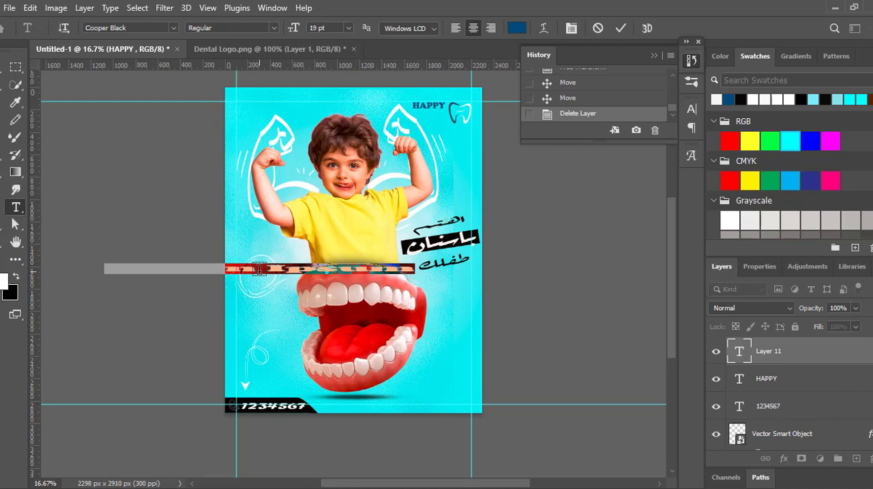
type("DENTAL")
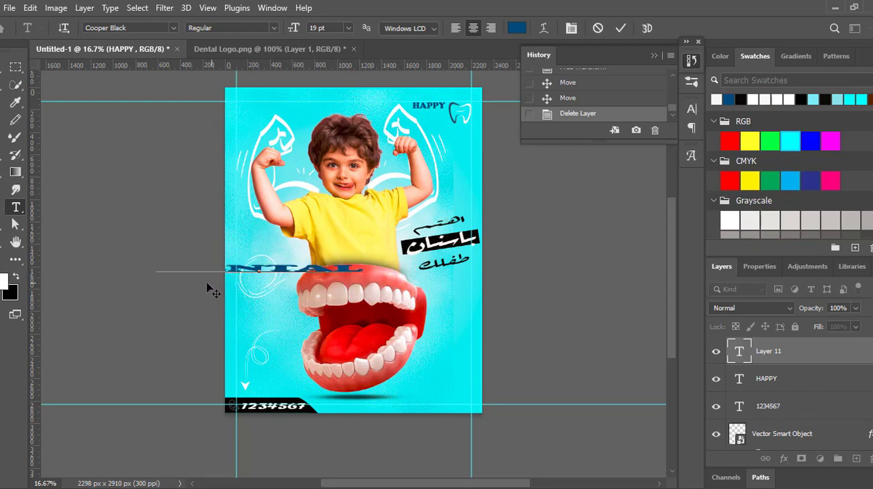
key("ctrl+Return")
key("v")
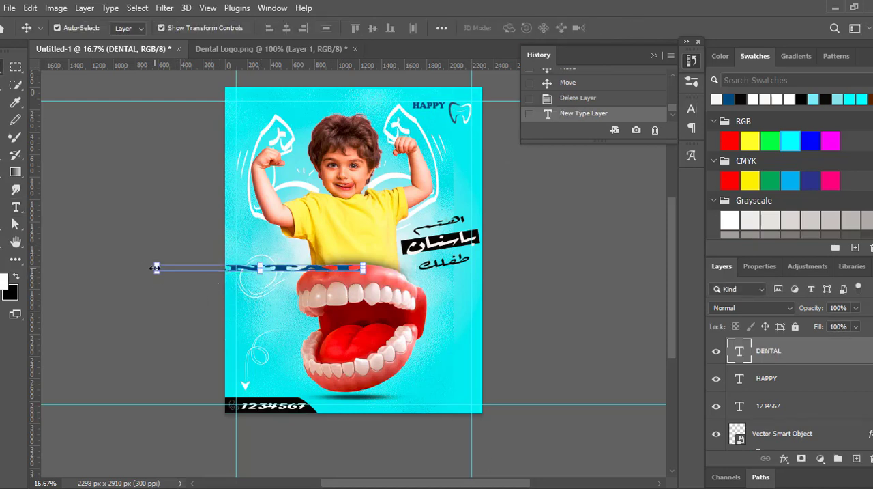
left_click_drag(155, 268, 334, 278)
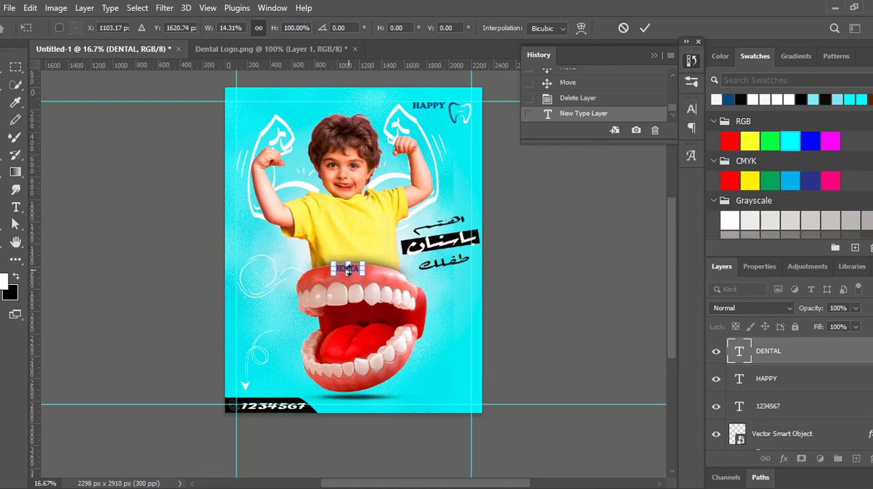
left_click(645, 27)
key("ctrl+t")
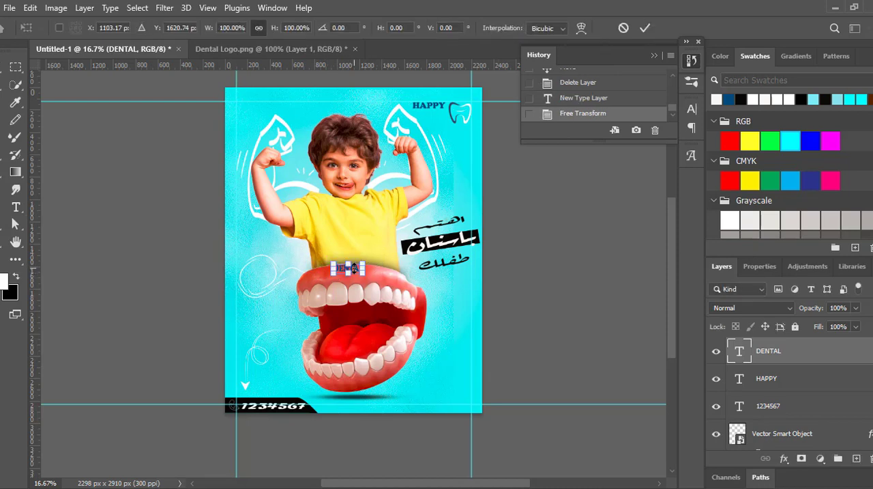
left_click(646, 28)
- Recolour the DENTAL text white and place it beneath HAPPY, scaled to about 103% width and 128% height
left_click(716, 99)
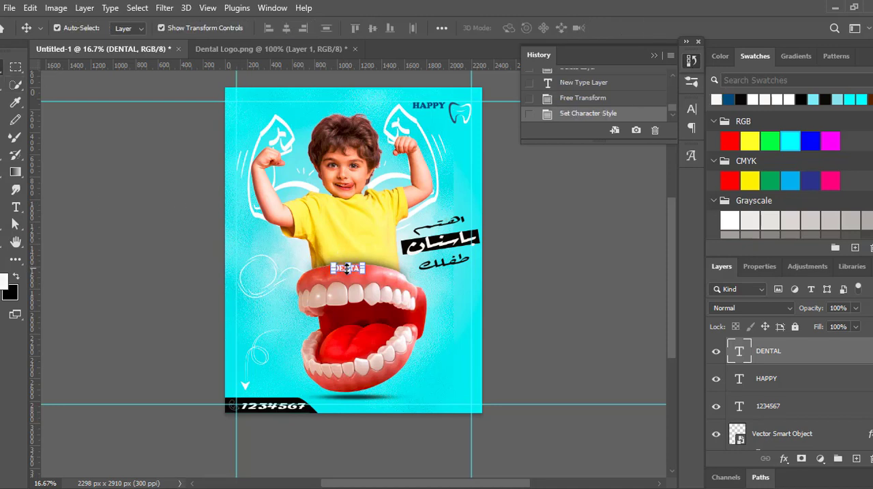
key("ctrl+t")
left_click_drag(348, 268, 423, 114)
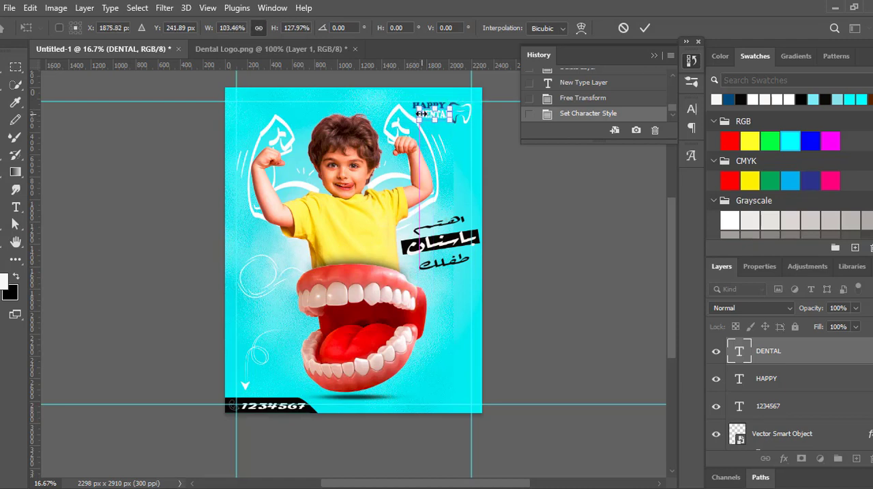
left_click(645, 30)
left_click(523, 225)
- Narrow the DENTAL text to about 80% width and slightly reduce its height from the upper edge
left_click(447, 114)
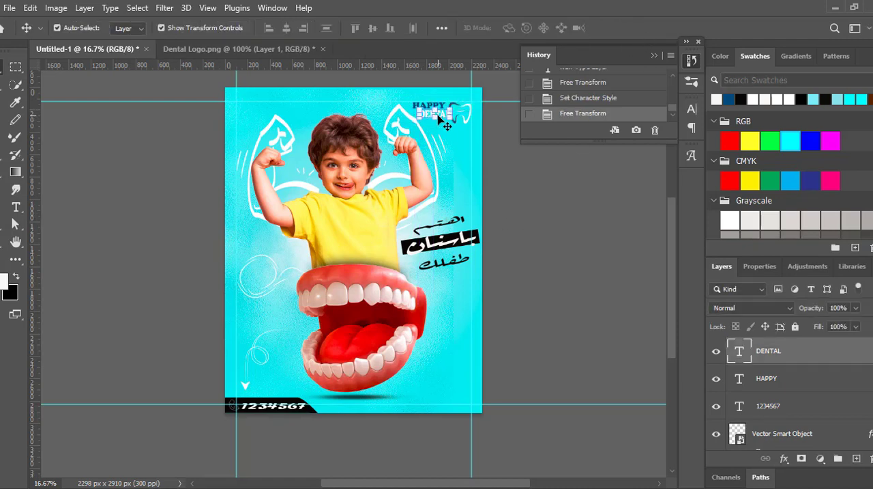
left_click_drag(450, 114, 445, 113)
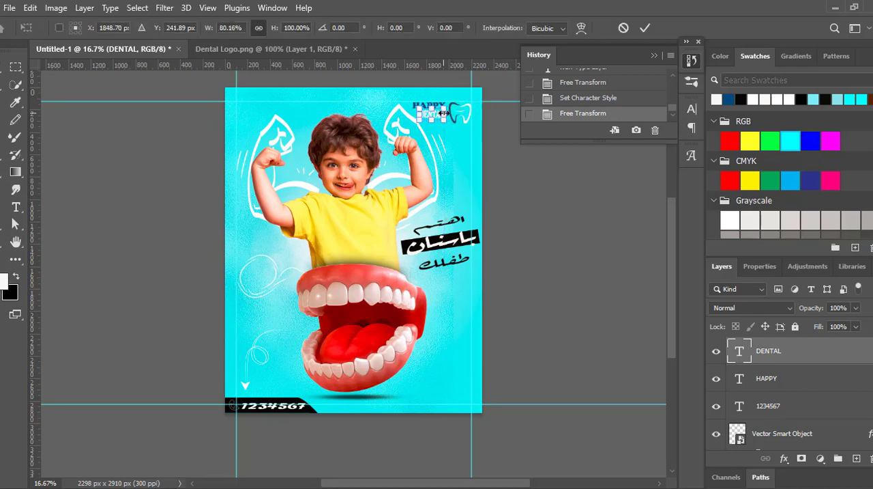
left_click(645, 28)
left_click(581, 241)
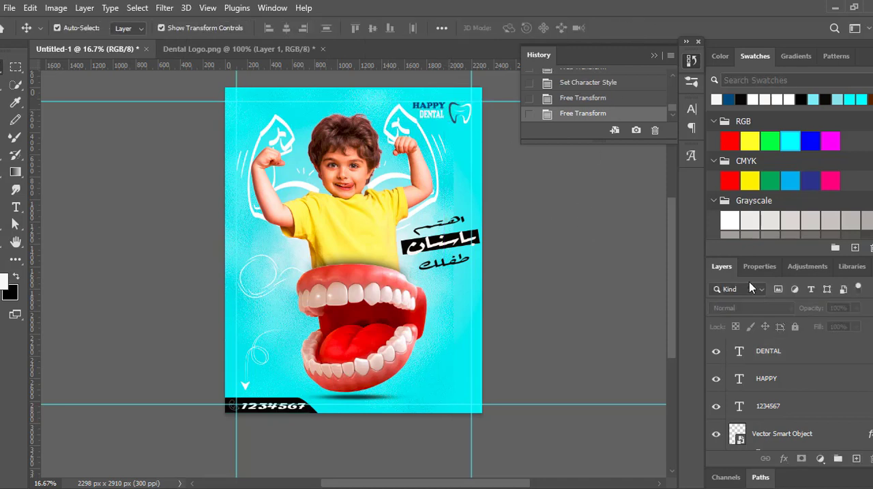
left_click(437, 115)
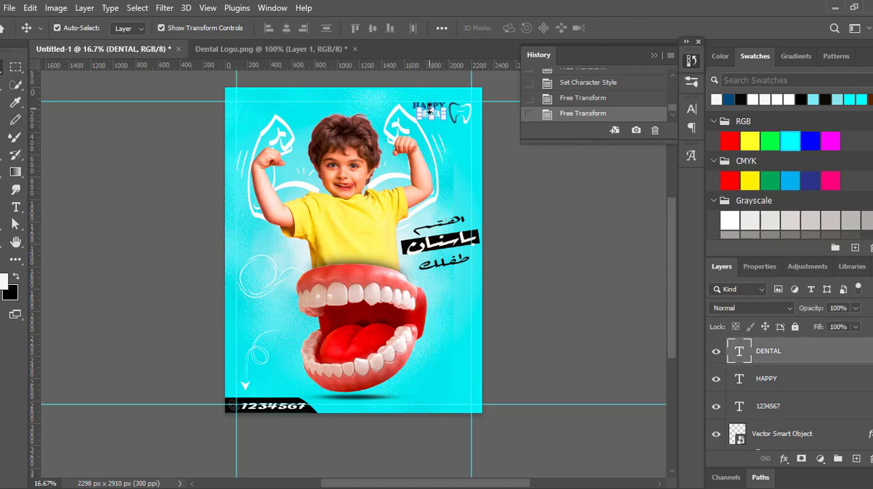
left_click_drag(429, 110, 429, 113)
left_click(645, 28)
left_click(576, 209)
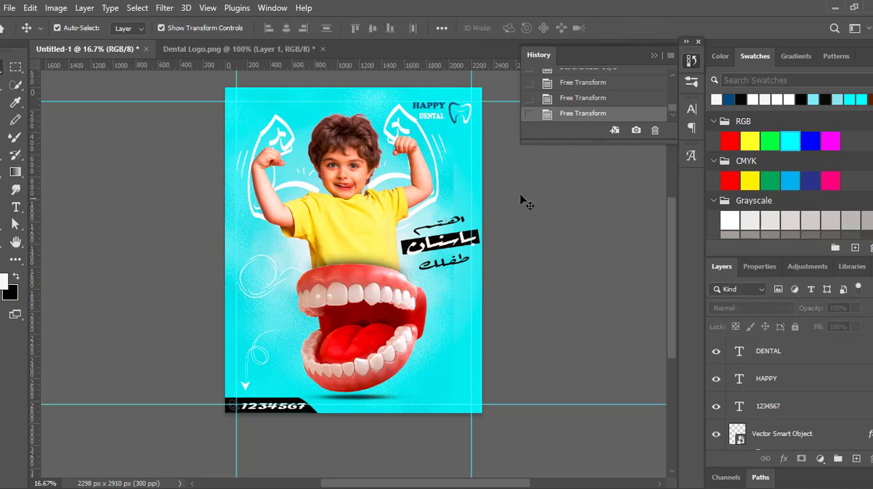
- Nudge the DENTAL text up slightly toward HAPPY
left_click(441, 108)
left_click(578, 165)
left_click(428, 118)
key("Up")
left_click(497, 180)
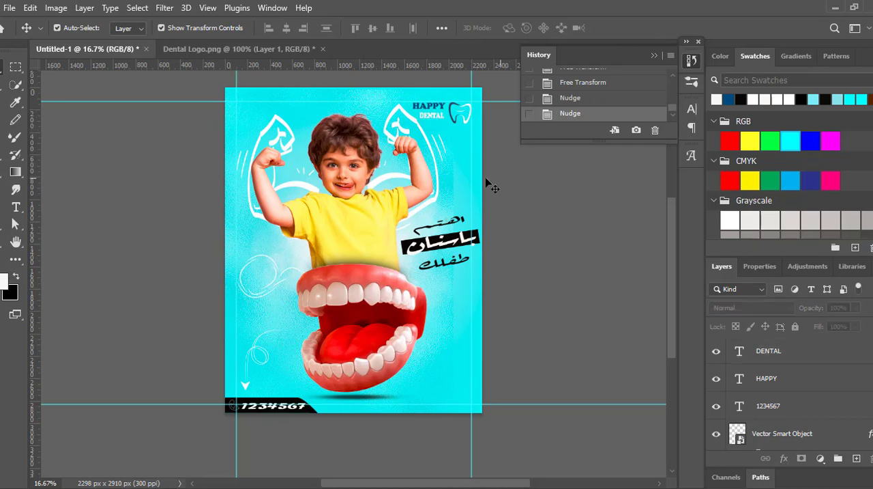
left_click(441, 123)
left_click(439, 116)
left_click_drag(433, 111, 306, 210)
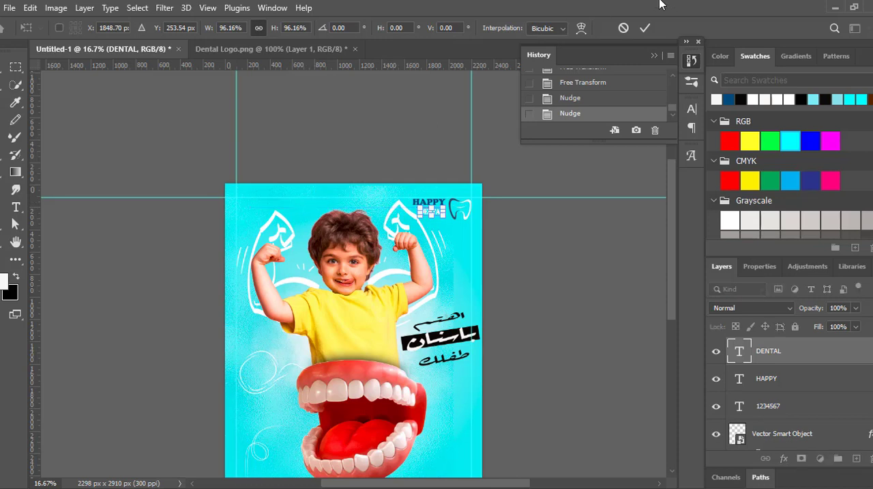
left_click(623, 27)
- Fine-tune the DENTAL text's position beneath HAPPY with one more small nudge
left_click(369, 133)
left_click(424, 214)
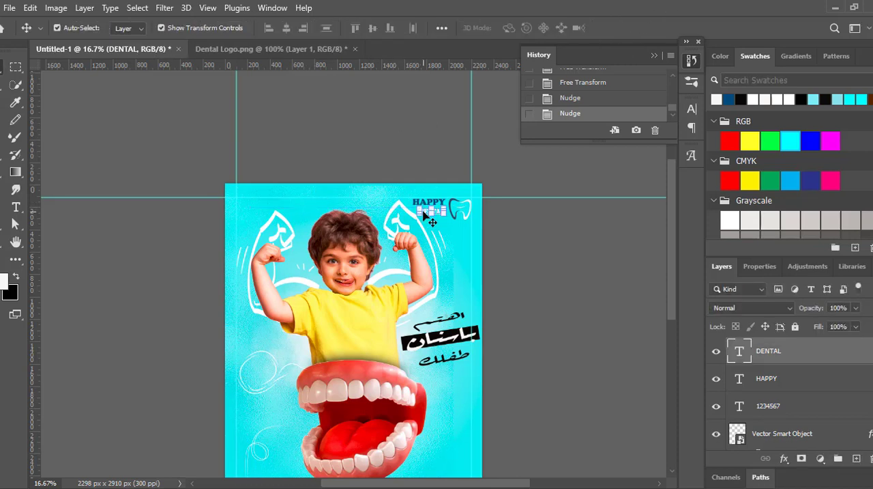
left_click(374, 113)
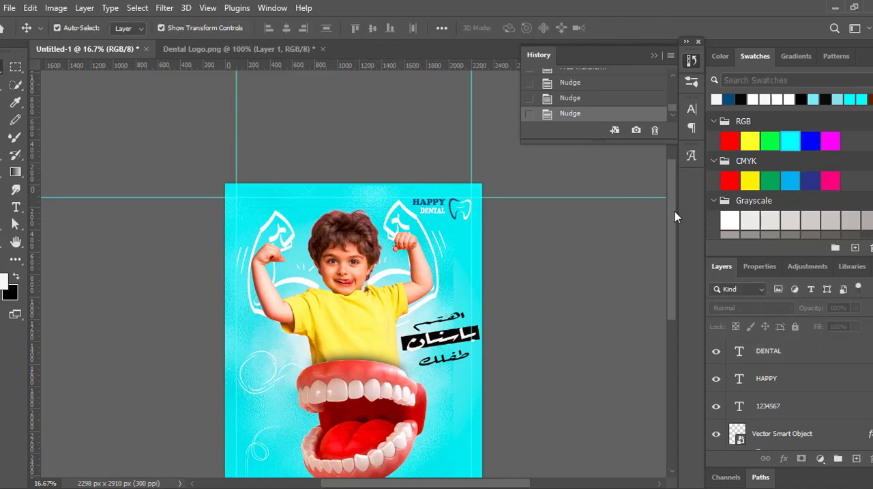
- Examine the poster's right side at 100% zoom, following the edge of the background texture down to the teeth
left_click_drag(675, 211, 683, 235)
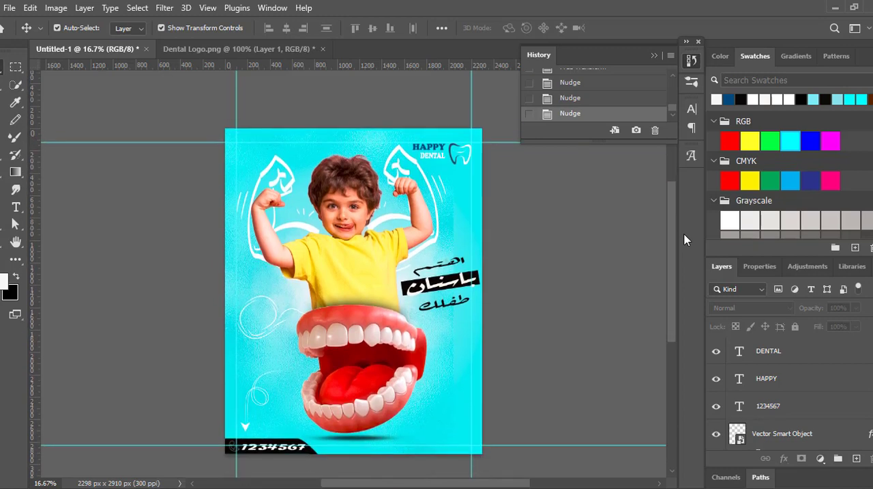
key("space")
left_click_drag(450, 207, 399, 187)
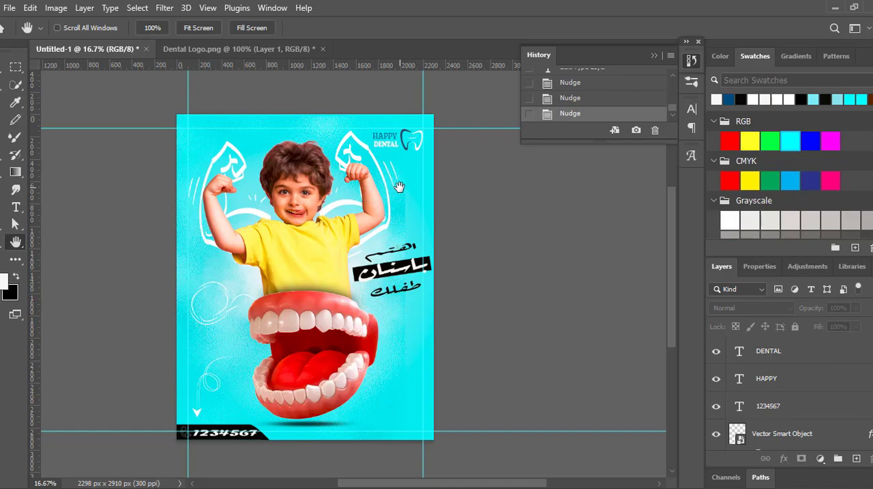
left_click(400, 187, "ctrl")
left_click(401, 187, "ctrl")
left_click(401, 188, "ctrl")
left_click(400, 188, "ctrl")
left_click(401, 188, "ctrl")
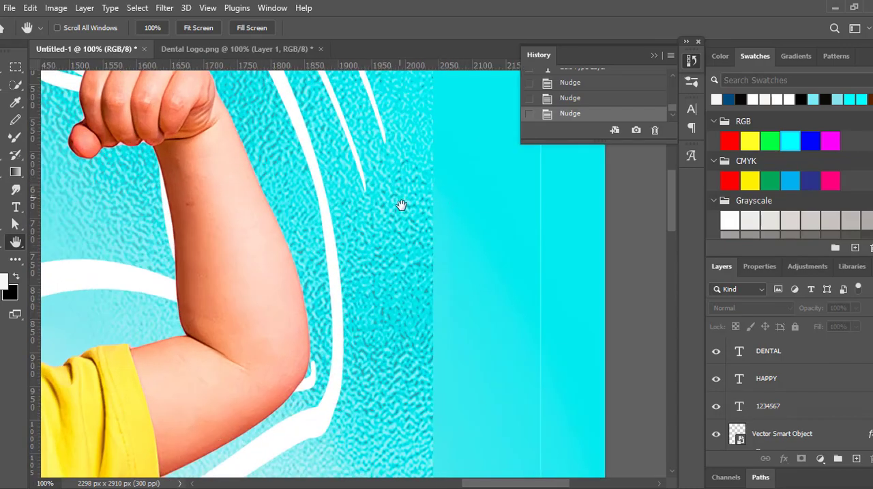
left_click_drag(407, 241, 605, 209)
left_click_drag(670, 205, 675, 329)
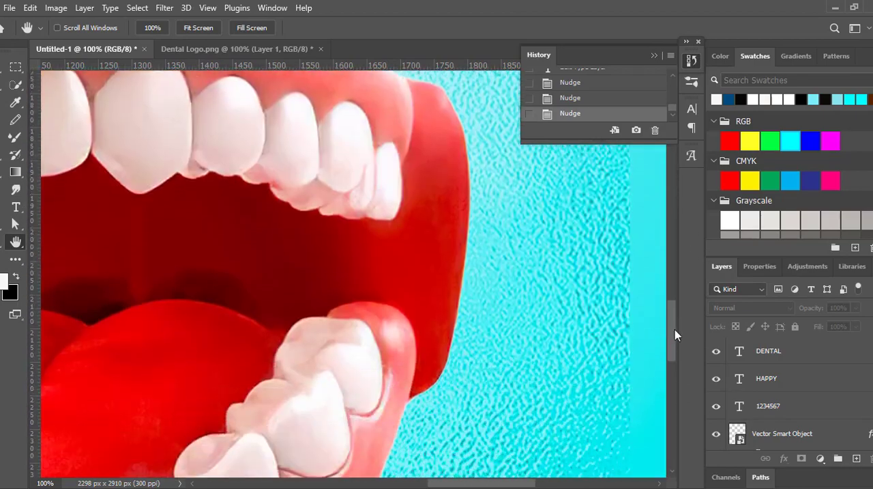
- Scale the Layer 3 background texture proportionally to about 111% so it reaches the canvas's right edge
key("v")
left_click(609, 278)
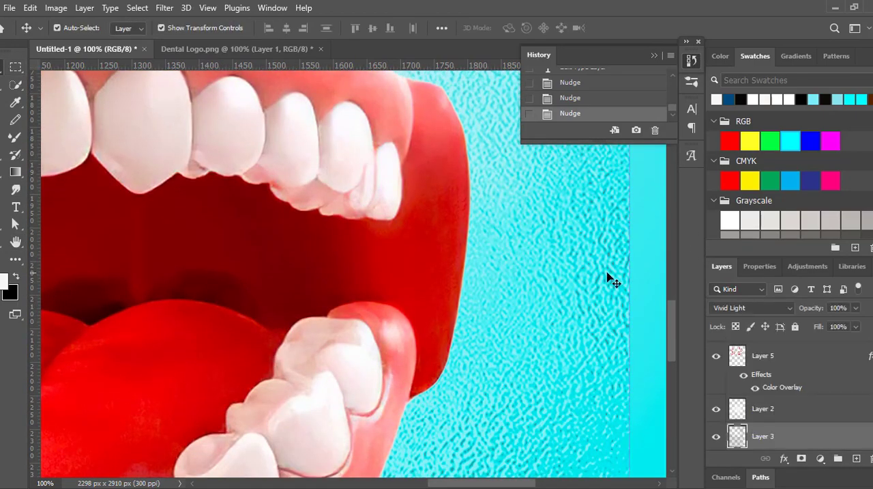
left_click_drag(486, 483, 533, 483)
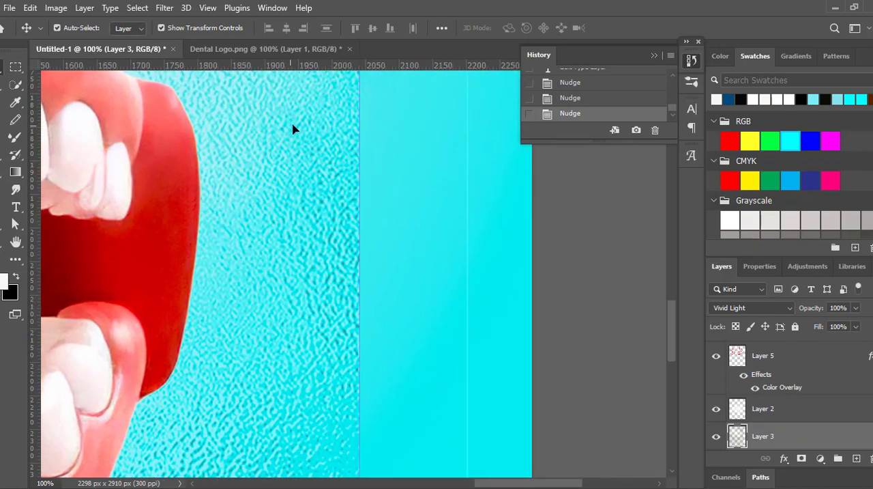
left_click_drag(674, 318, 680, 279)
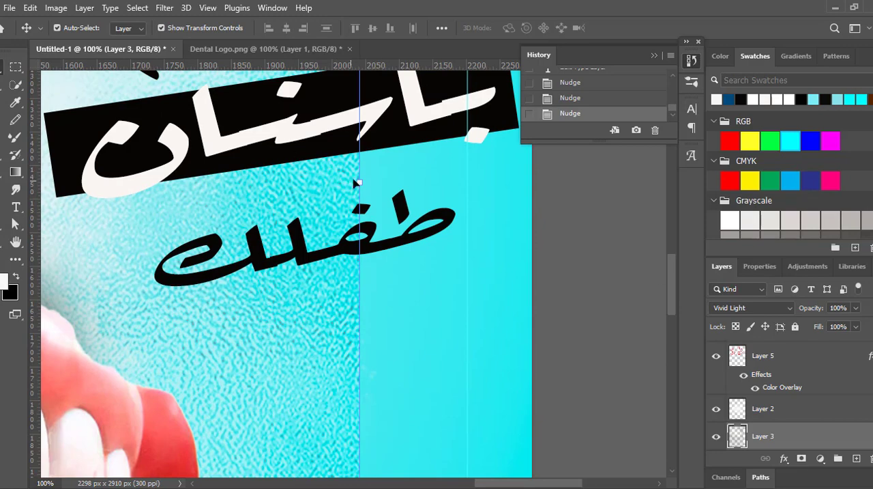
left_click_drag(359, 182, 534, 188)
left_click_drag(506, 483, 331, 435)
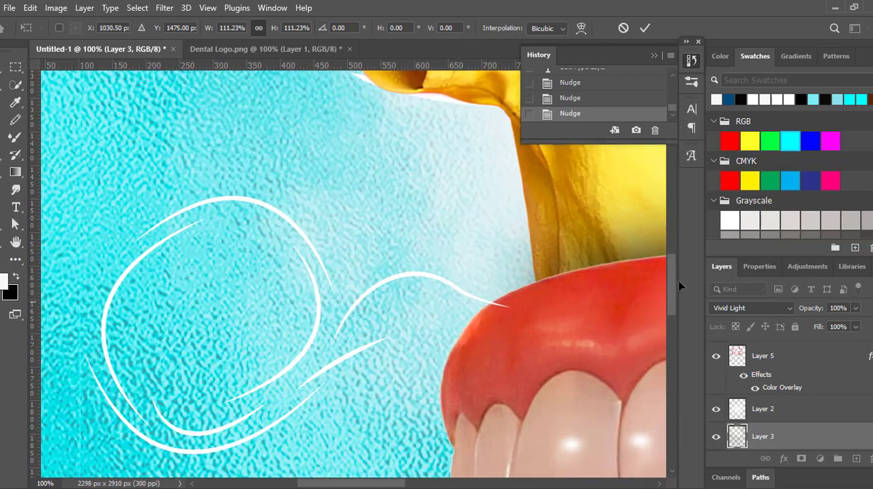
left_click_drag(675, 288, 557, 396)
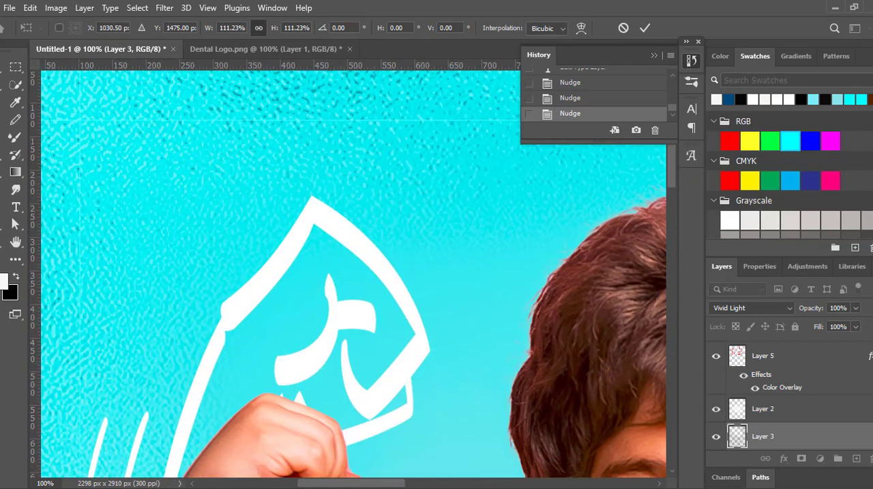
left_click_drag(396, 482, 325, 398)
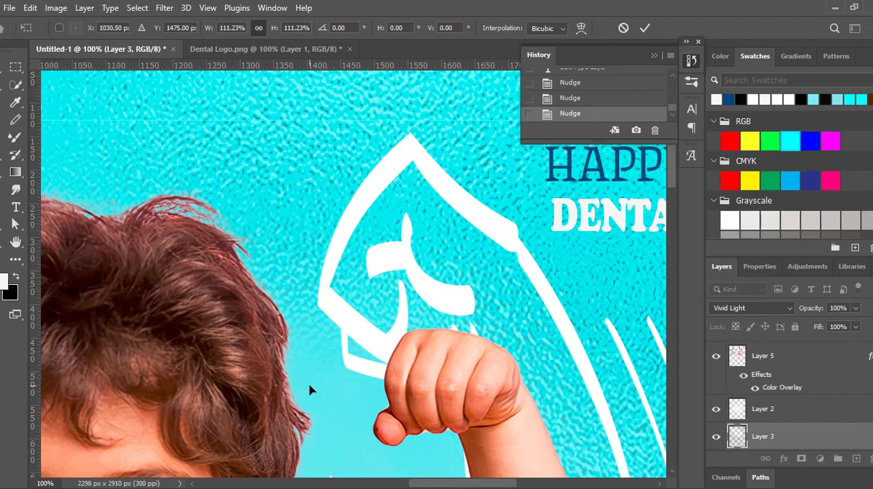
scroll(310, 389, "down", 3)
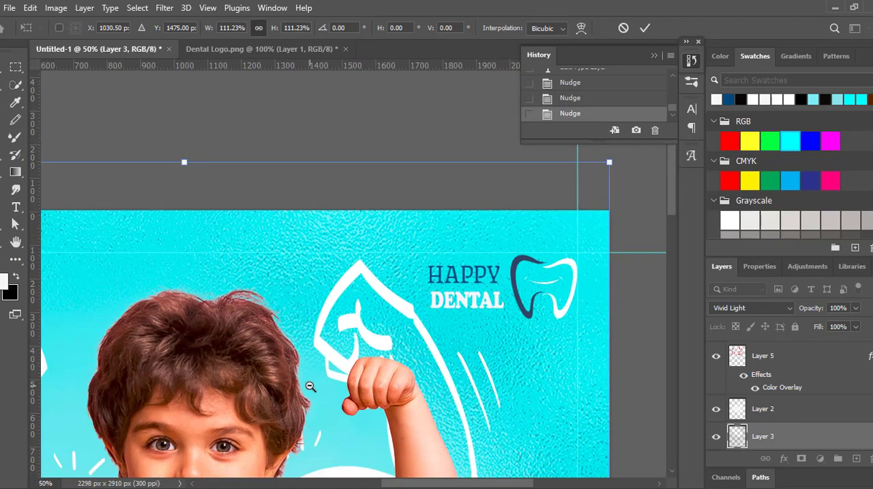
key("Return")
- Collapse the History panel and examine the whole poster's composition, from the logo down to the teeth and phone number
left_click_drag(325, 369, 436, 203)
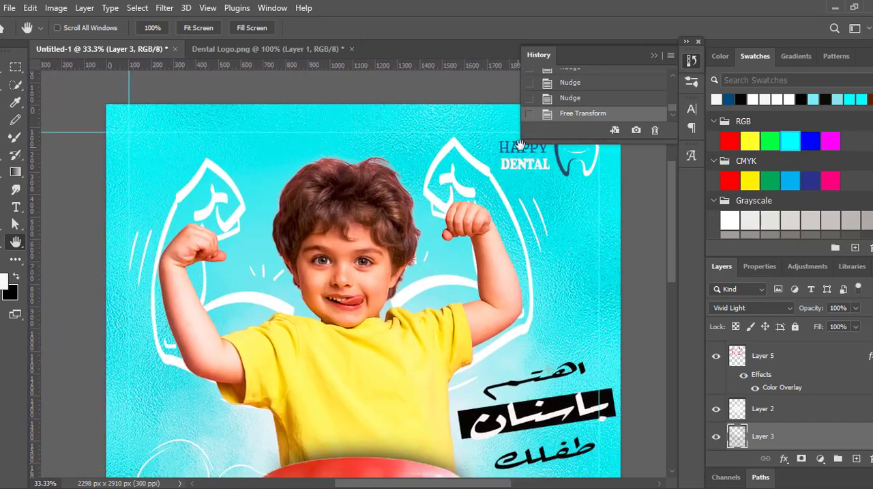
left_click(655, 57)
left_click_drag(446, 247, 445, 222)
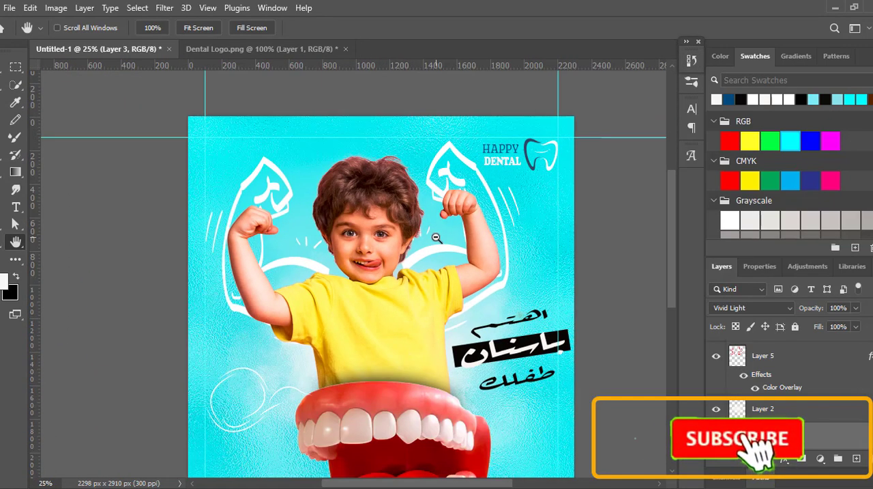
left_click(436, 237, "alt")
left_click(436, 237, "alt")
left_click_drag(671, 234, 670, 244)
left_click_drag(398, 483, 415, 483)
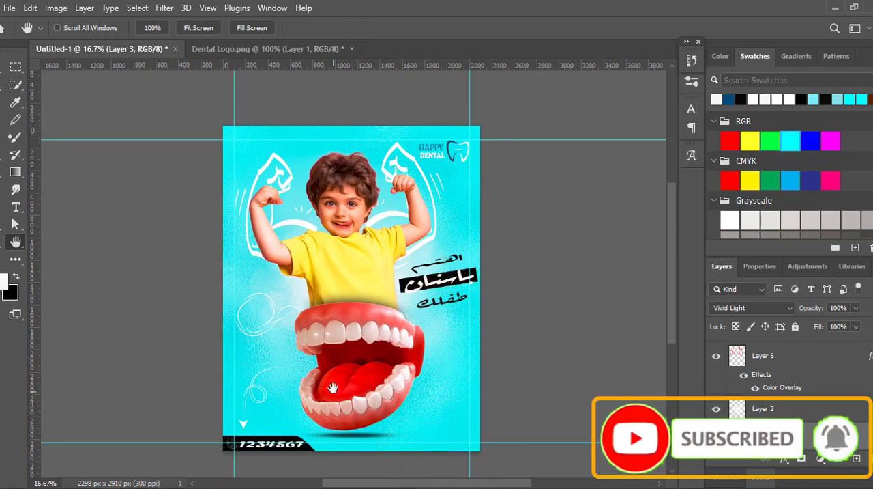
left_click(355, 359, "ctrl")
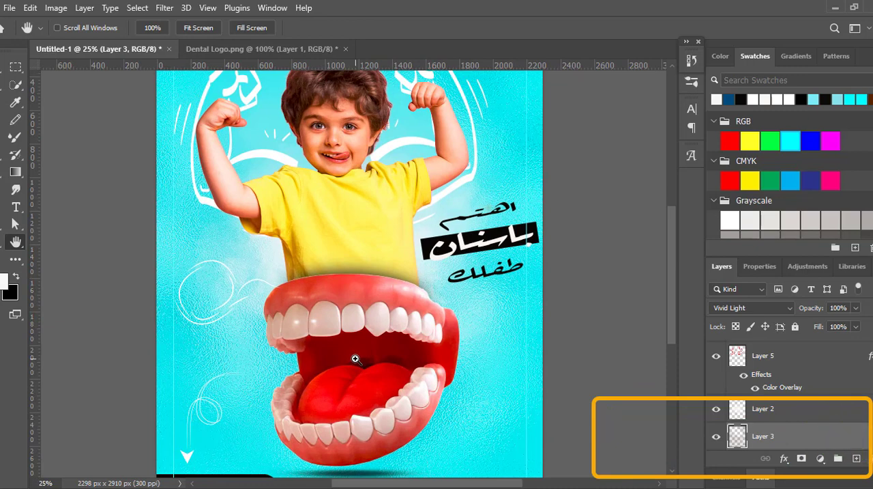
left_click(355, 358, "alt")
scroll(659, 260, "down", 1)
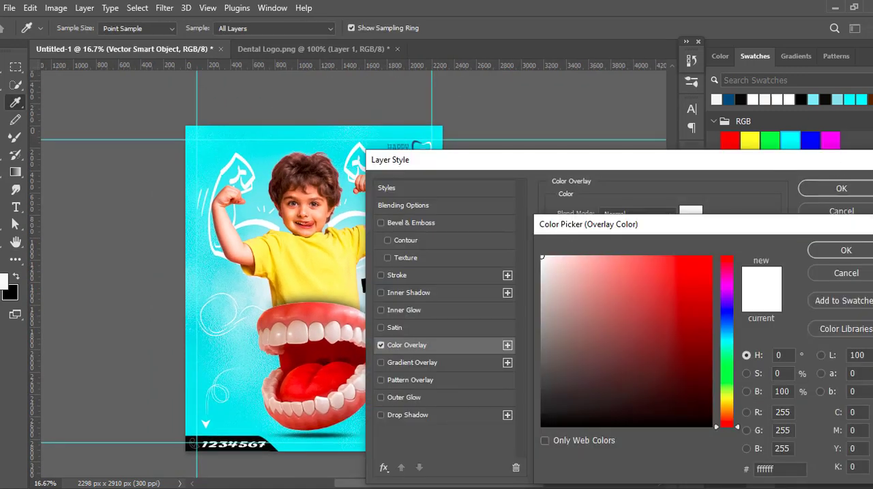
- Change the color overlay of the loop line art beside the upper teeth to blue #2a6ef6
key("Return")
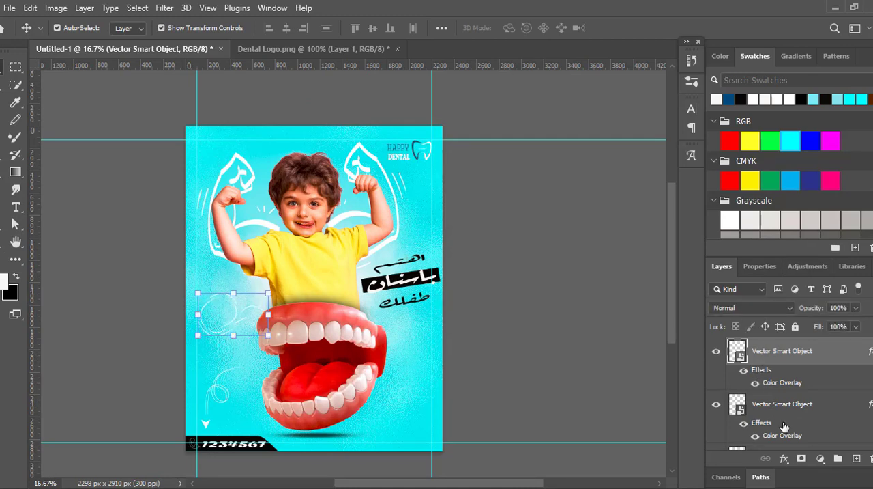
left_click(784, 458)
left_click(802, 402)
left_click_drag(657, 164, 677, 82)
left_click(705, 130)
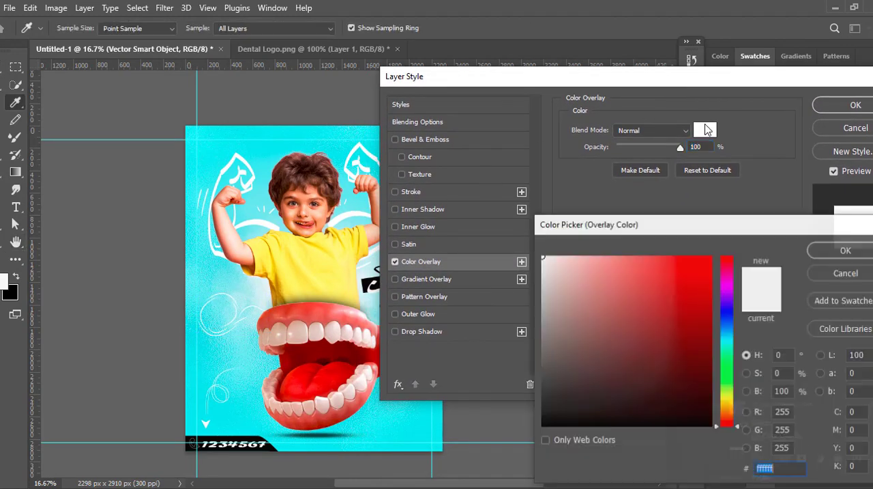
left_click_drag(728, 312, 724, 324)
left_click(700, 271)
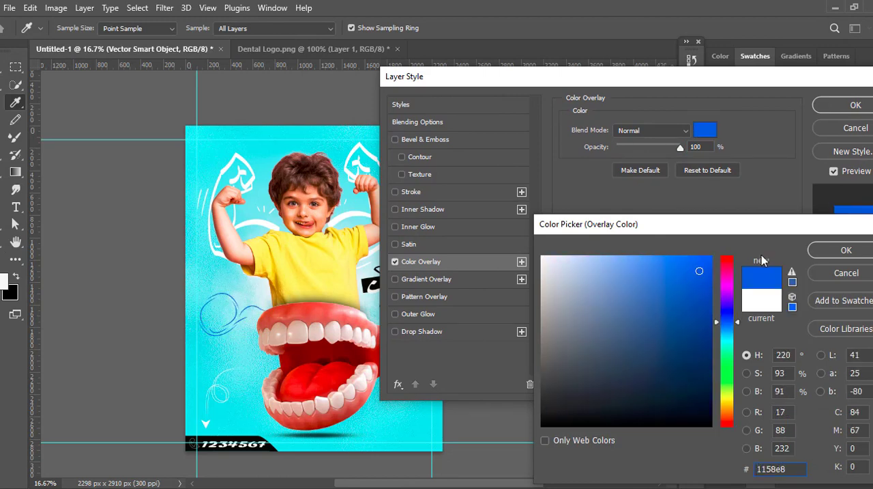
left_click(683, 261)
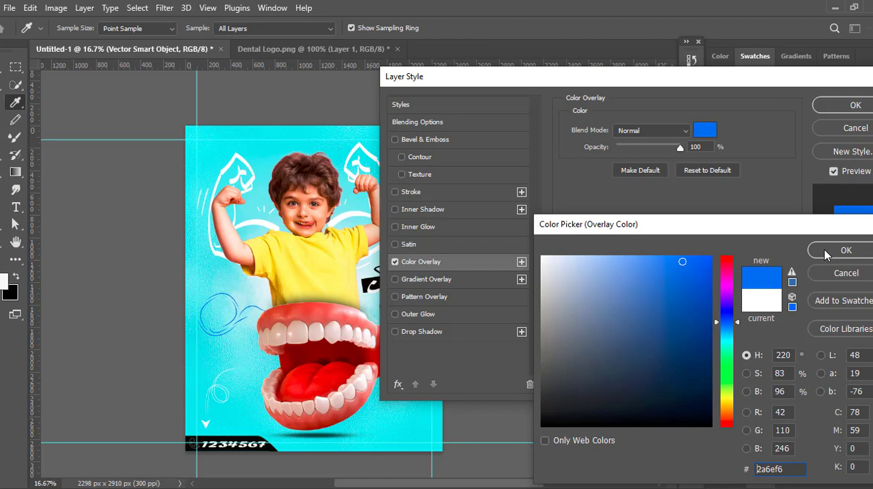
left_click(825, 251)
left_click(856, 106)
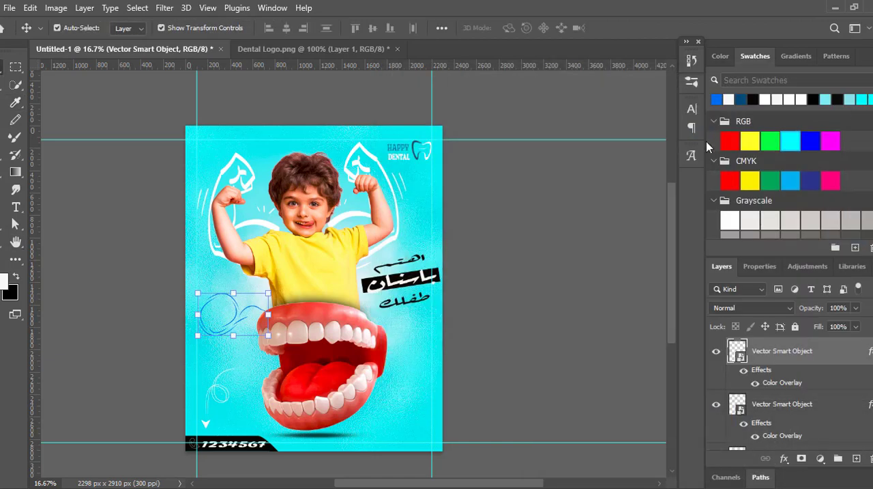
left_click(583, 106)
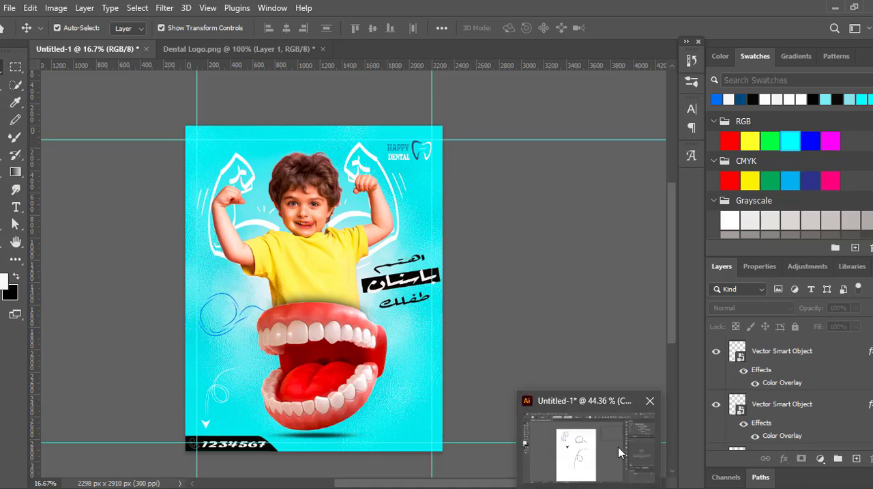
- Try a free transform on the tooth logo's group beside the HAPPY DENTAL text
left_click(15, 242)
left_click_drag(130, 251, 143, 345)
scroll(265, 369, "up", 4)
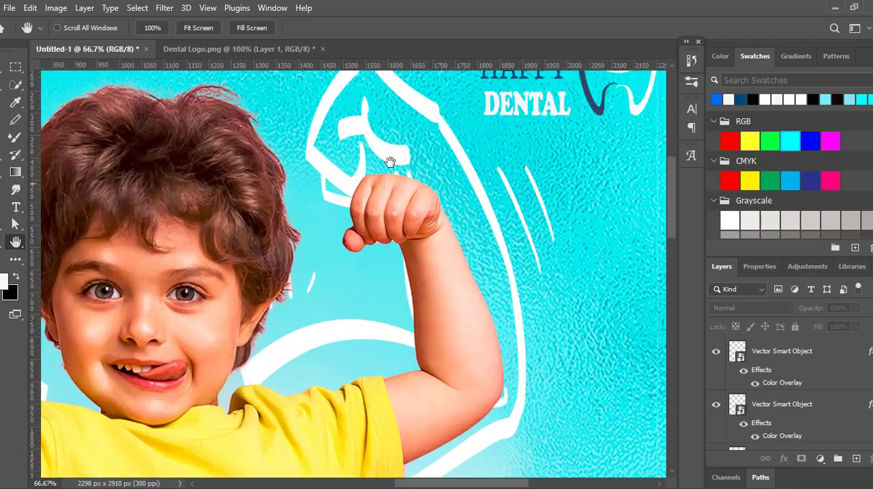
left_click_drag(389, 161, 384, 353)
key("v")
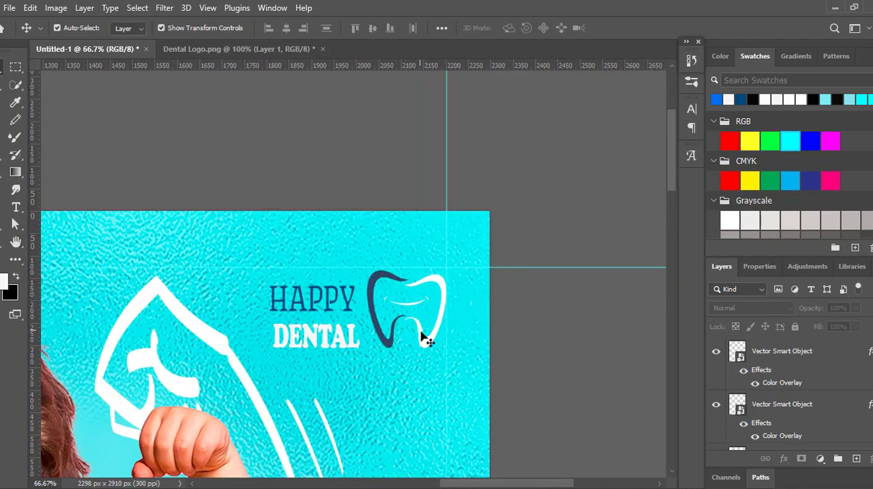
scroll(789, 395, "up", 5)
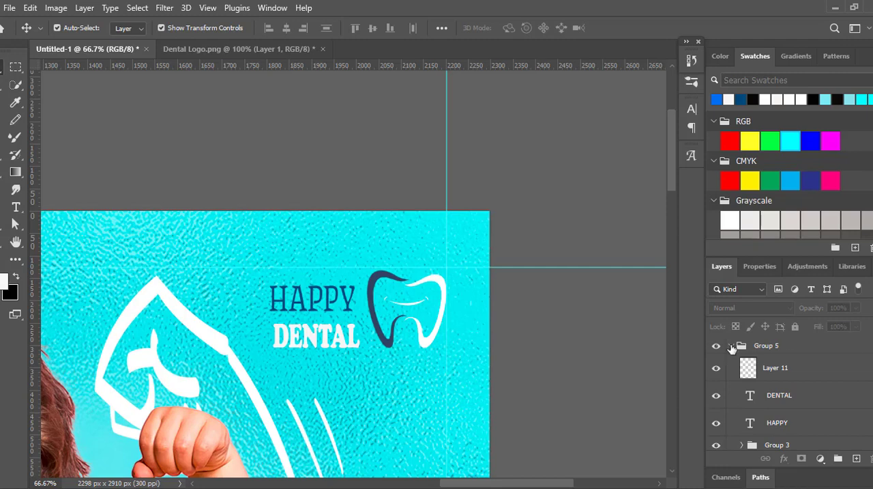
left_click(731, 346)
left_click(758, 345)
left_click(384, 339)
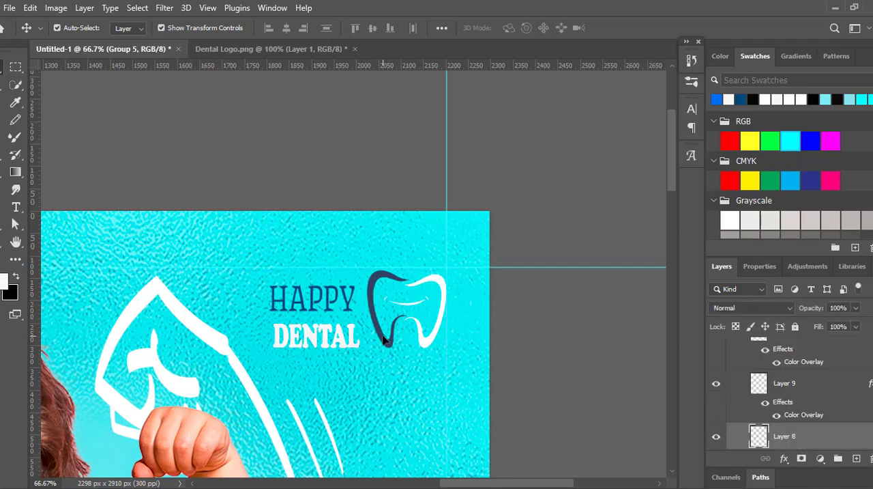
scroll(797, 343, "up", 2)
left_click(742, 346)
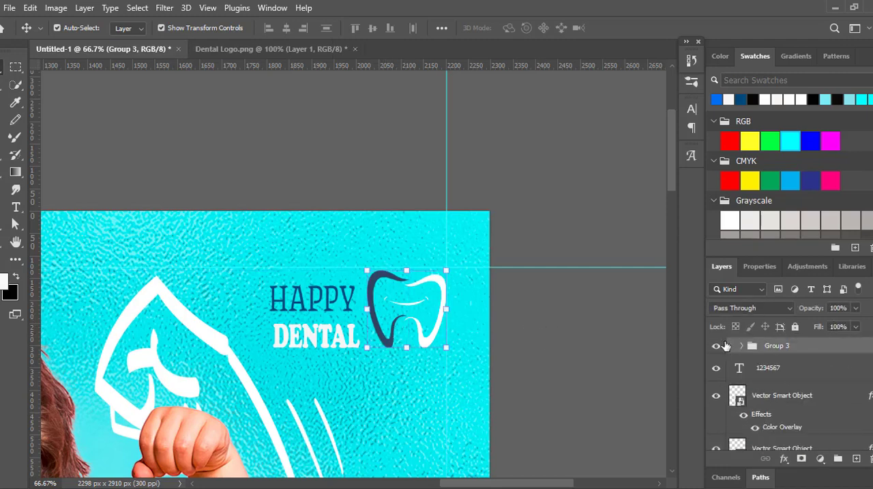
key("ctrl+t")
left_click(645, 28)
- Nudge the DENTAL text slightly up and to the left beneath HAPPY
scroll(791, 392, "up", 2)
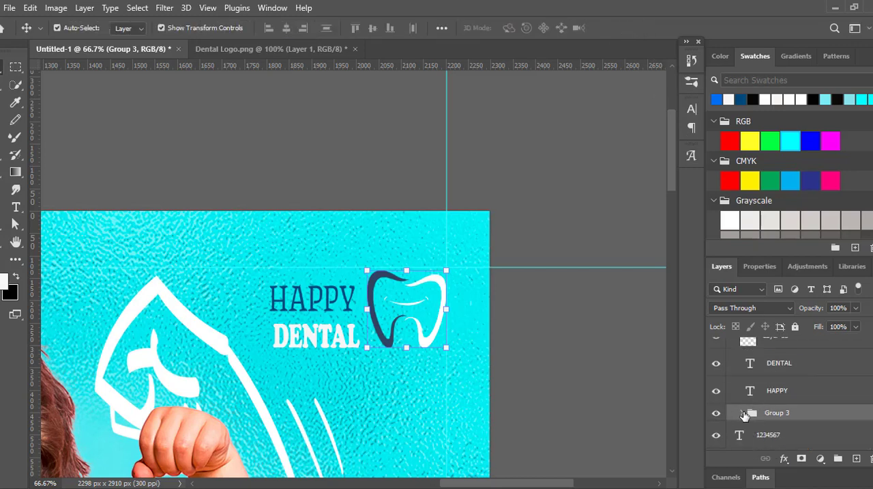
scroll(745, 416, "up", 1)
left_click(732, 346)
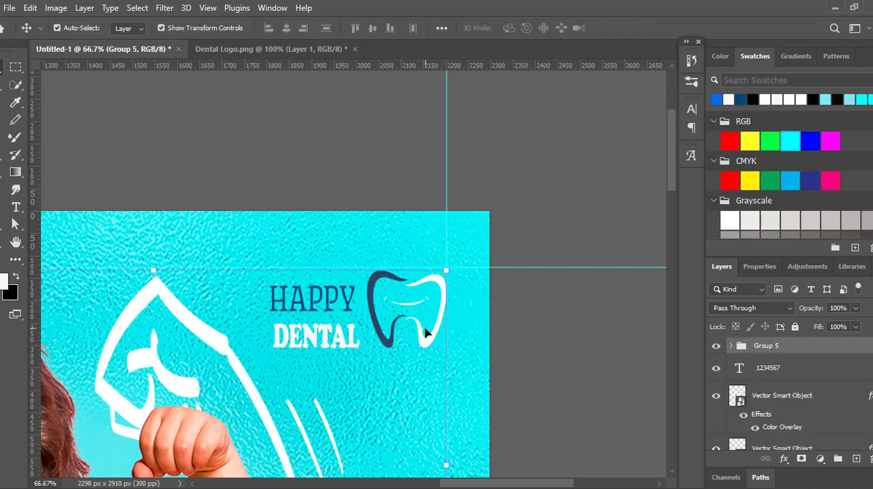
left_click(380, 340)
left_click(323, 335)
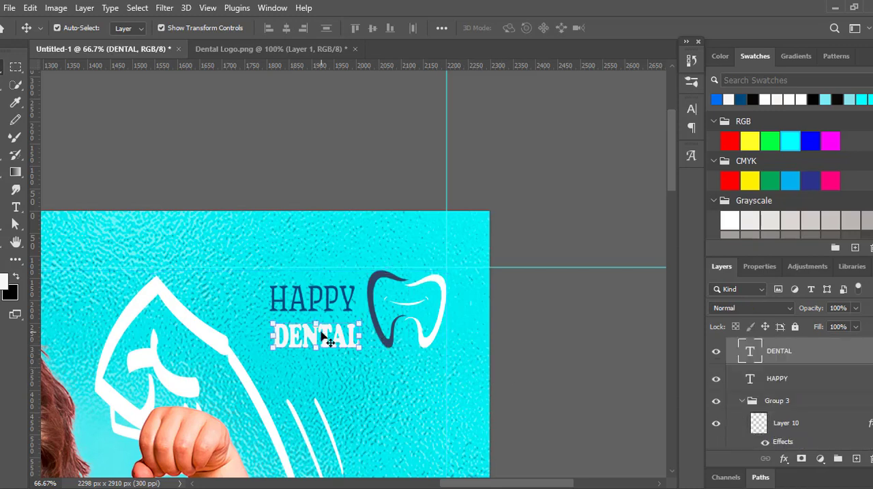
- Nudge the whole tooth logo group slightly left toward the HAPPY DENTAL text
left_click(442, 320)
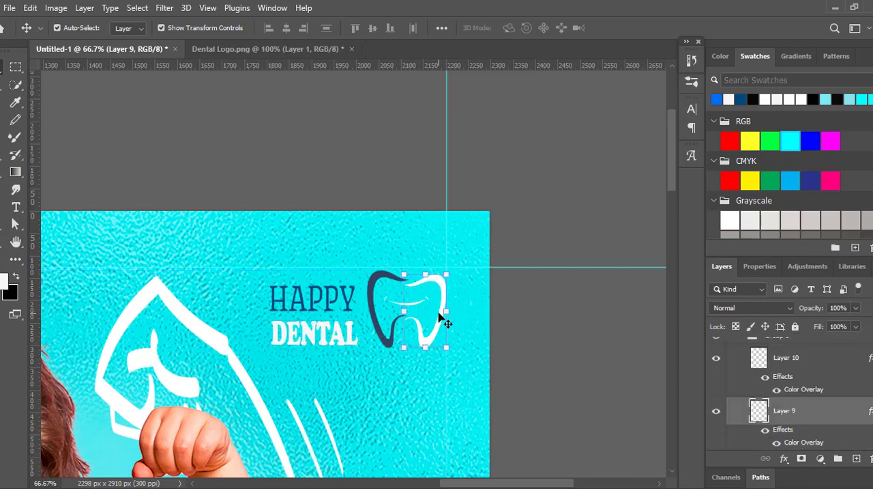
scroll(840, 377, "up", 2)
left_click(742, 369)
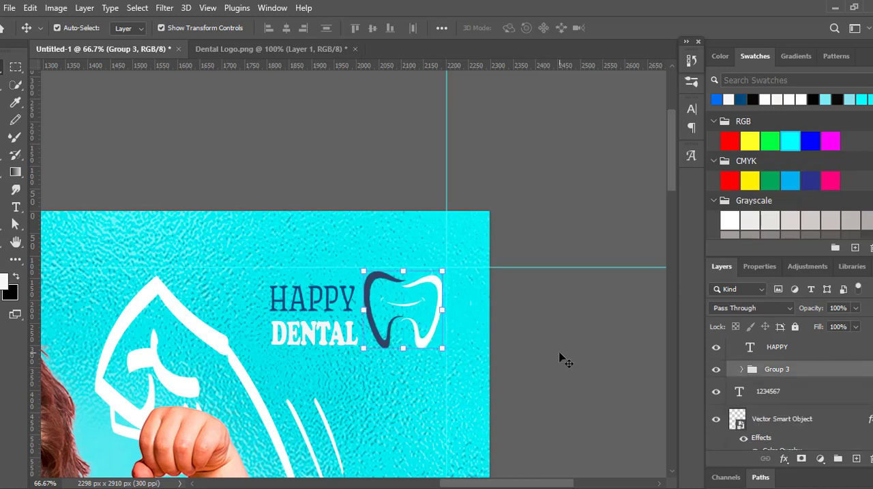
left_click(601, 134)
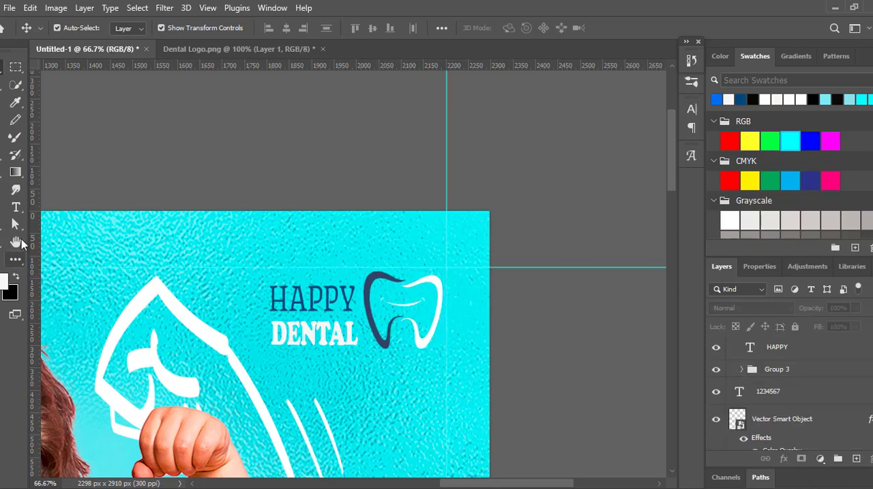
- Select the soft-light layer over the boy's face and switch to the Eraser at size 155
key("h")
left_click_drag(136, 336, 476, 196)
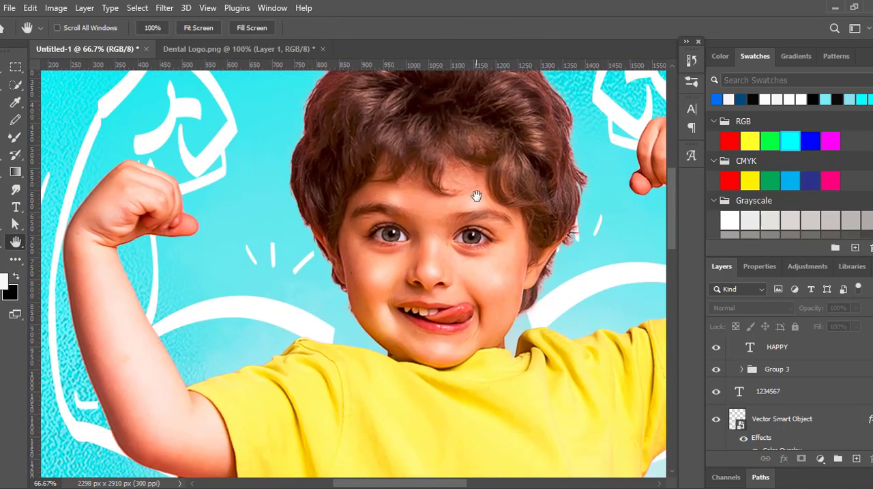
key("v")
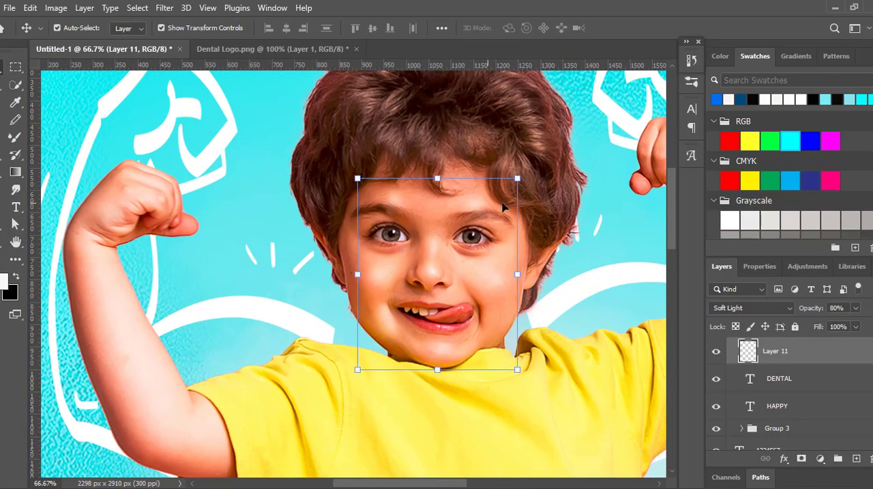
key("e")
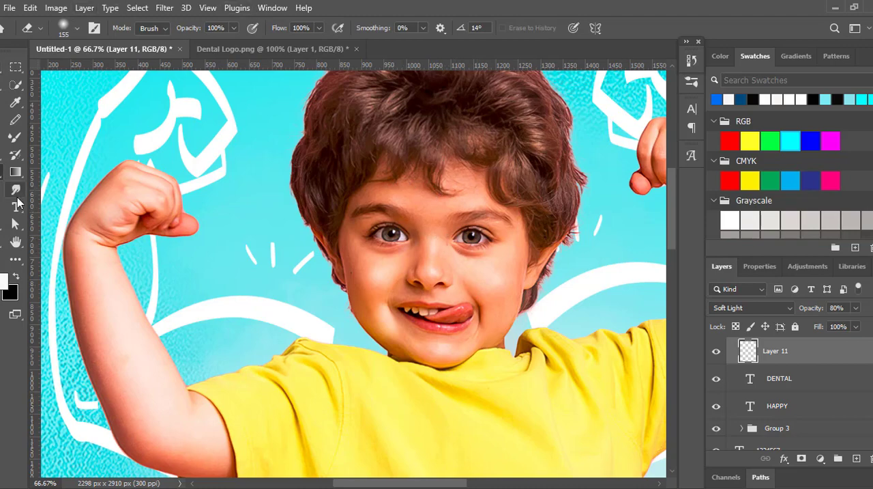
- Duplicate the blue loop line art beside the teeth and offset the copy slightly left to thicken its strokes
left_click(15, 245)
left_click_drag(307, 203, 409, 103)
left_click_drag(294, 372, 341, 127)
left_click_drag(345, 262, 326, 219)
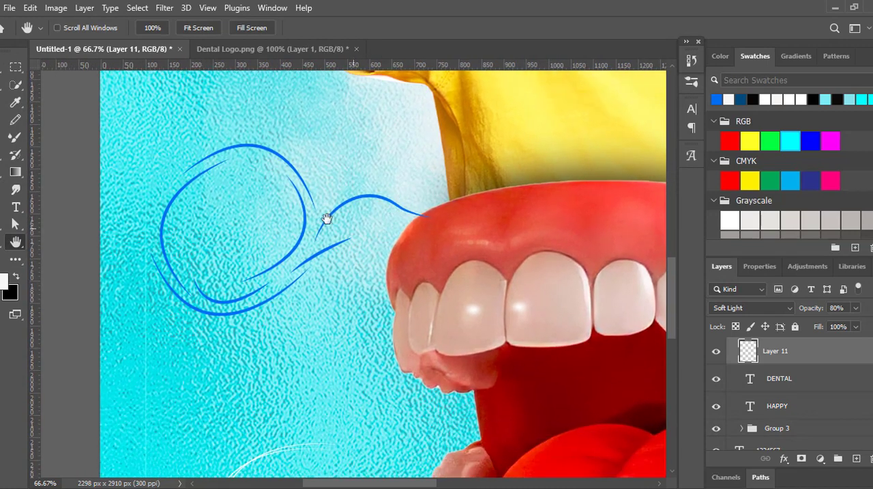
key("v")
left_click(396, 208)
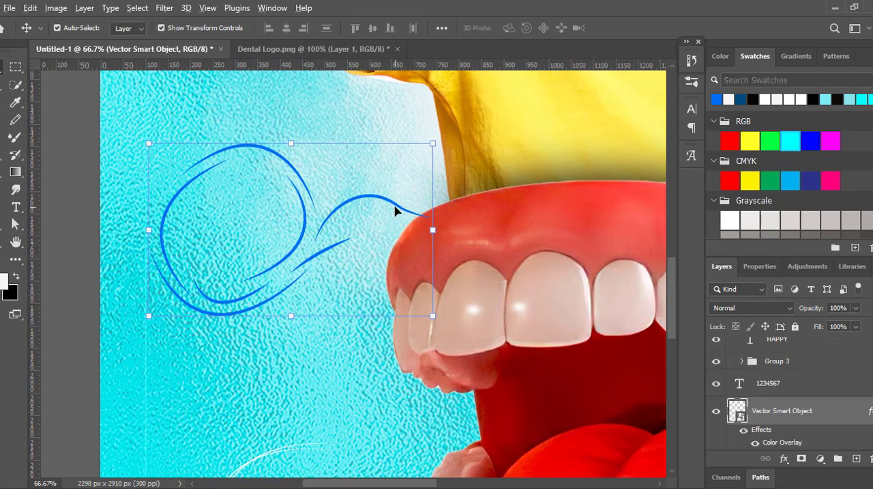
left_click_drag(395, 210, 374, 200)
mouse_move(275, 156)
left_mouse_down()
mouse_move(277, 166)
mouse_move(279, 149)
mouse_move(272, 150)
left_mouse_up()
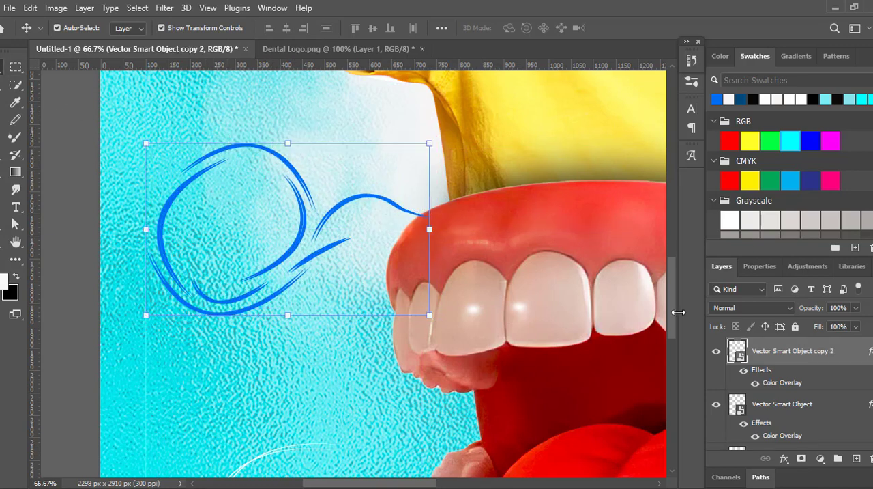
- Compare the blue loop line art with and without its duplicate, and shift the duplicate's Color Overlay hue to a lighter azure blue
left_click(717, 405)
left_click(717, 404)
left_click(717, 404)
left_click(718, 404)
left_click(718, 353)
left_click(718, 353)
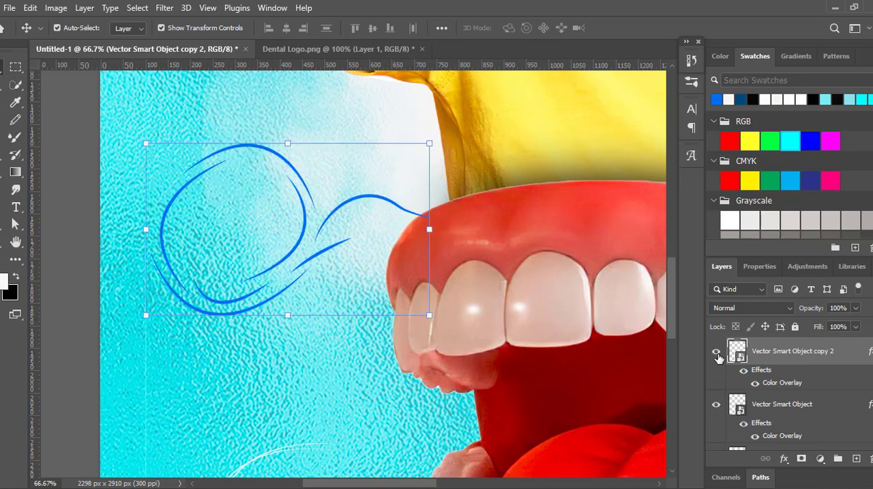
left_click(786, 456)
left_click(785, 408)
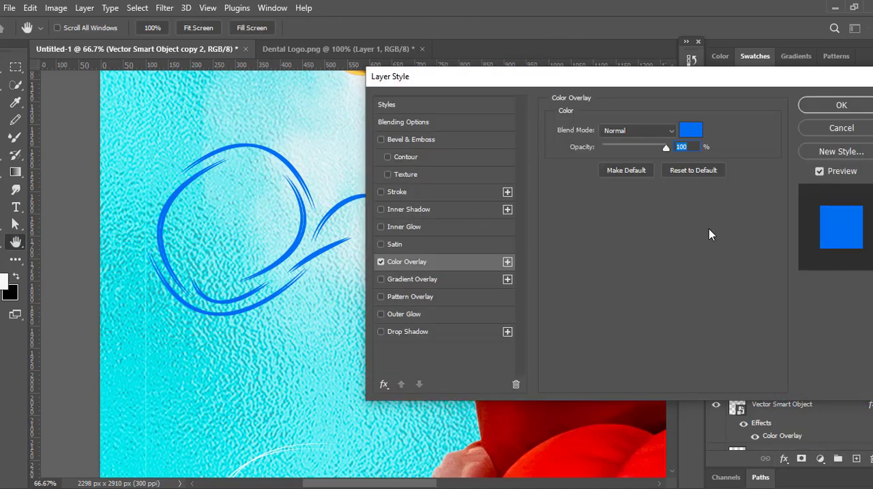
left_click(690, 130)
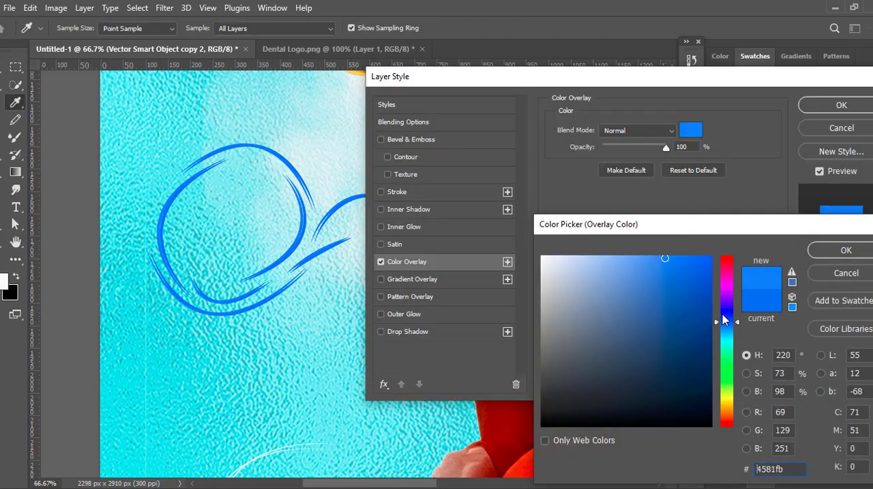
left_click_drag(725, 319, 721, 322)
left_click(819, 250)
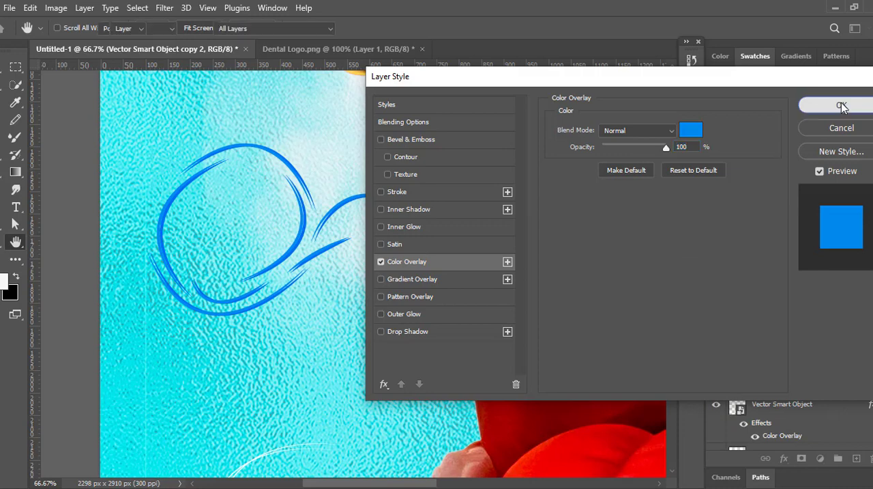
left_click(844, 107)
- Set the original loop line art's Color Overlay to light blue 37a0f1
left_click(760, 404)
left_click(784, 458)
left_click(798, 406)
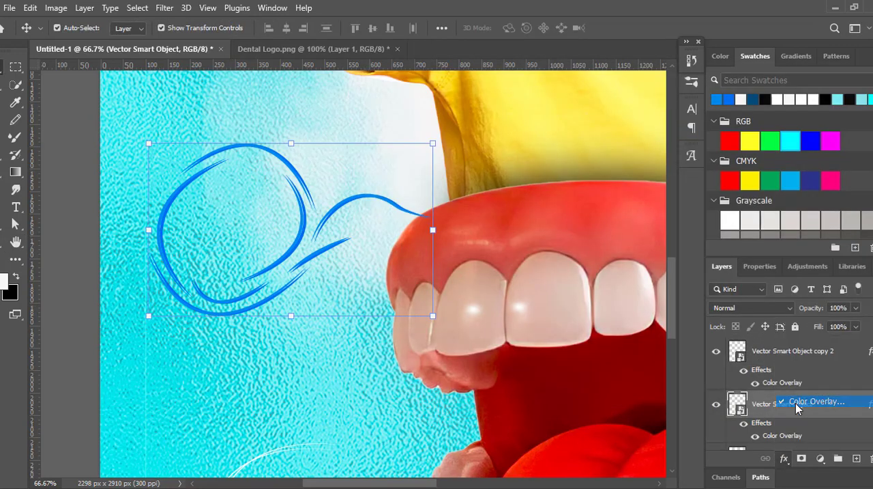
left_click(691, 130)
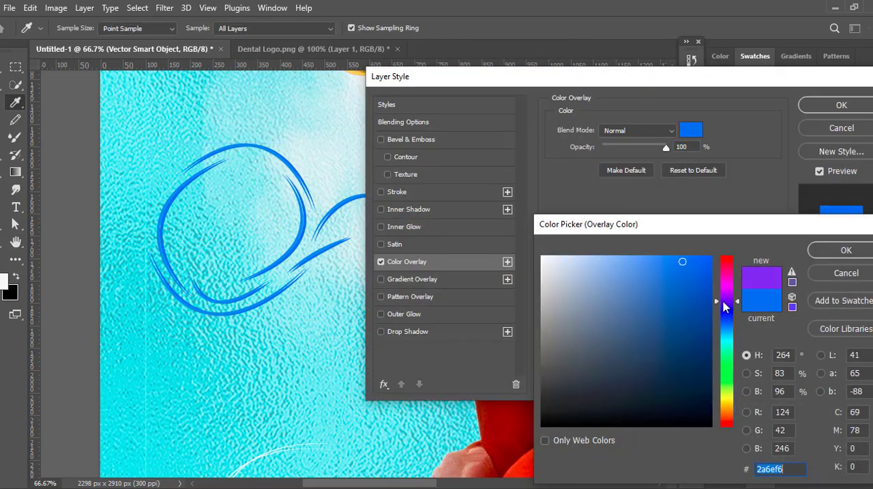
left_click_drag(726, 307, 726, 328)
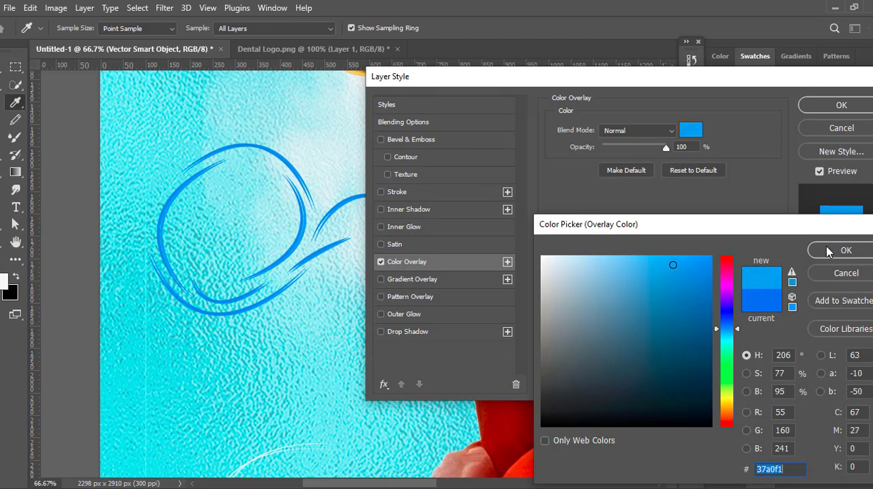
left_click(828, 252)
left_click(818, 108)
- Group the two blue loop line-art layers and move the group below the teeth layers
left_click(60, 109)
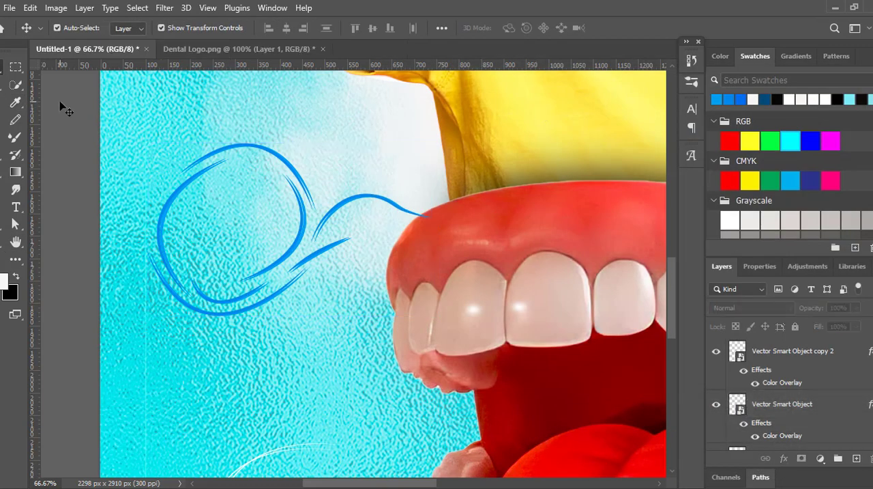
left_click(432, 243)
left_click(376, 194)
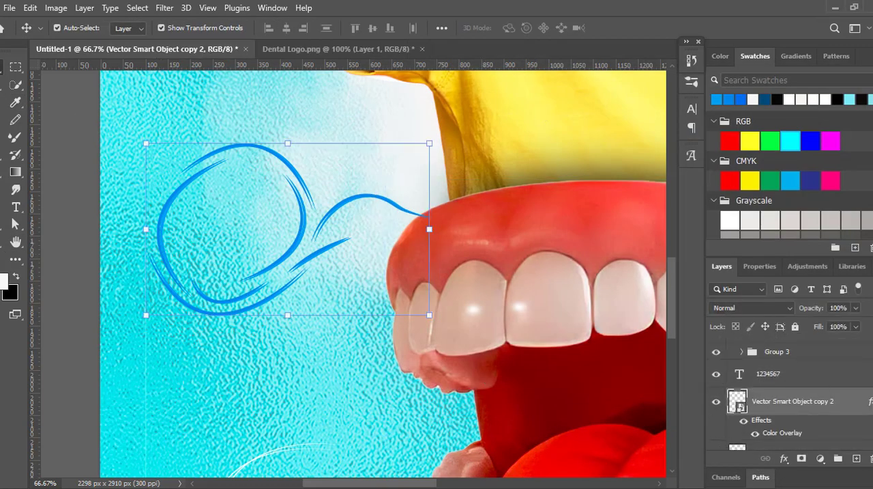
scroll(805, 411, "down", 1)
left_click(809, 419, "ctrl")
scroll(805, 410, "down", 5)
- Add a horizontal text layer reading "Hero's" over the blue loop line art
key("t")
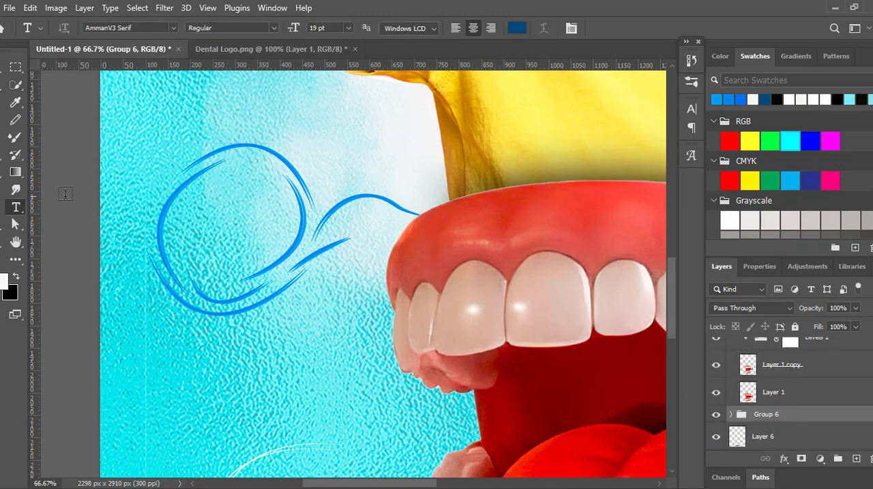
left_click(259, 215)
key("ctrl+t")
key("ctrl+v")
left_click_drag(252, 209, 403, 327)
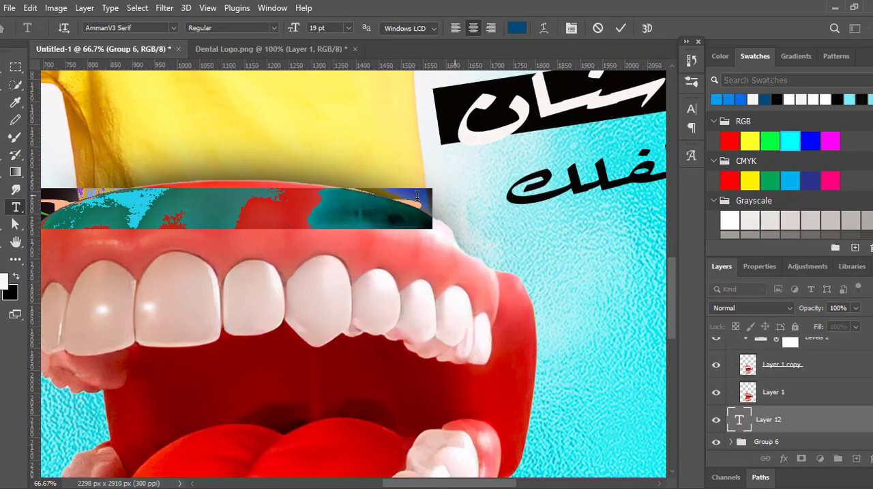
key("BackSpace")
scroll(360, 257, "right", 3)
double_click(314, 205)
left_click_drag(314, 205, 418, 206)
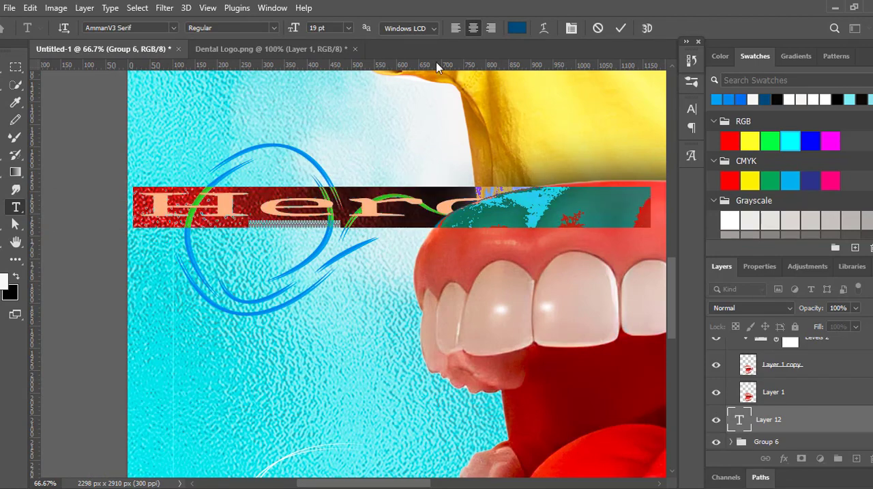
left_click(1, 69)
- Scale the Hero's text to about 60% and move it above the blue loop line art
key("ctrl+t")
left_click_drag(134, 207, 289, 206)
left_click_drag(448, 206, 307, 195)
left_click_drag(510, 194, 400, 205)
left_click_drag(143, 194, 89, 194)
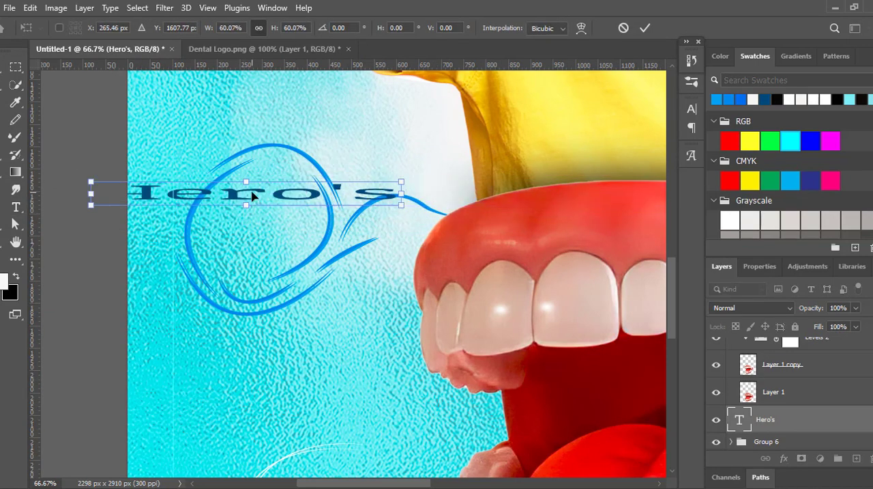
left_click_drag(252, 195, 483, 117)
key("Return")
- Try the Magneto Bold font on the Hero's text
key("t")
double_click(410, 115)
left_click(174, 28)
left_click(295, 109)
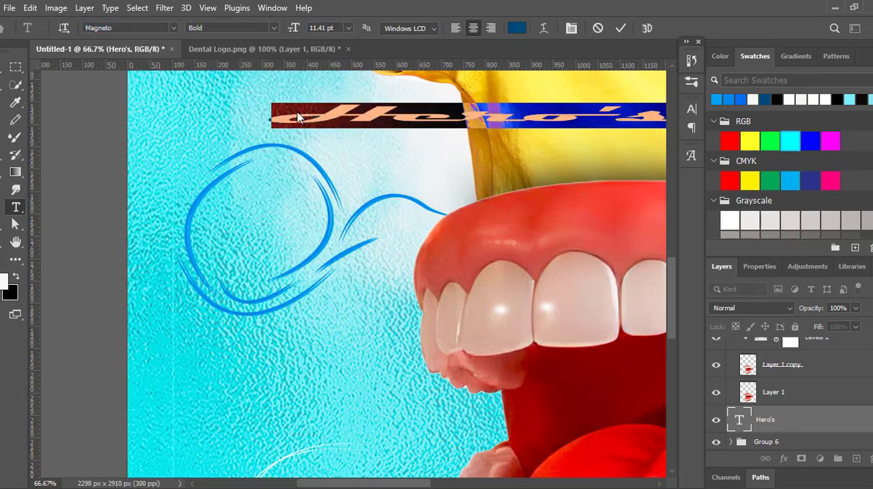
left_click(621, 28)
- Make the Hero's text taller and narrower, and move it onto the boy's yellow shirt
left_click_drag(282, 225, 222, 249)
left_click(308, 234, "alt")
left_click(308, 234, "alt")
left_click(309, 234, "alt")
key("v")
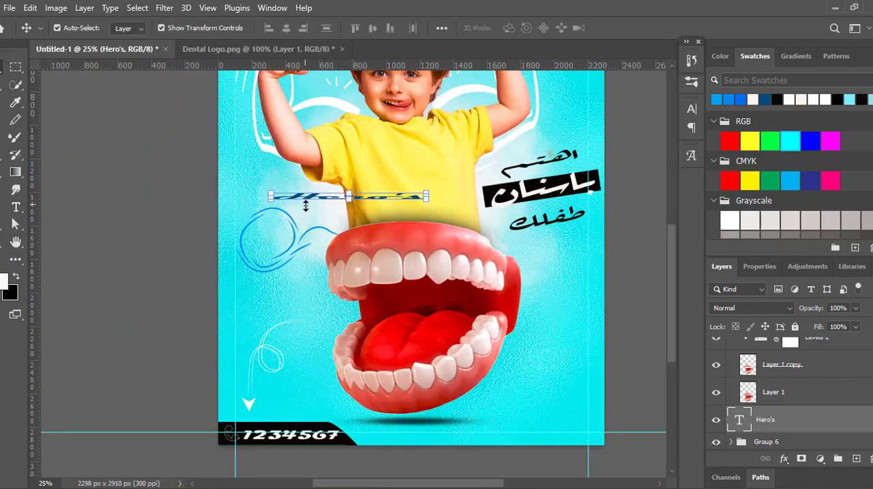
left_click_drag(306, 202, 307, 208)
left_click_drag(426, 199, 367, 198)
left_click_drag(340, 200, 437, 161)
key("Return")
- Change the Hero's text to a handwritten brush-script font
key("t")
double_click(404, 159)
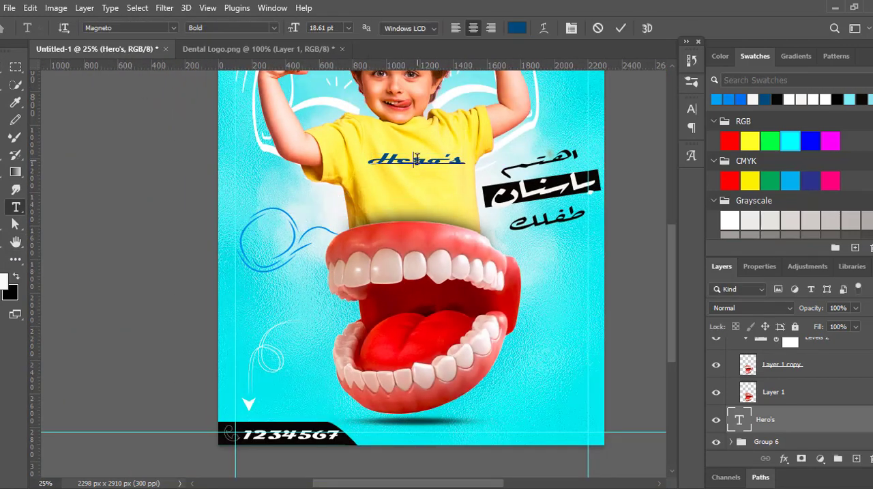
right_click(404, 154)
left_click(173, 28)
scroll(275, 444, "down", 6)
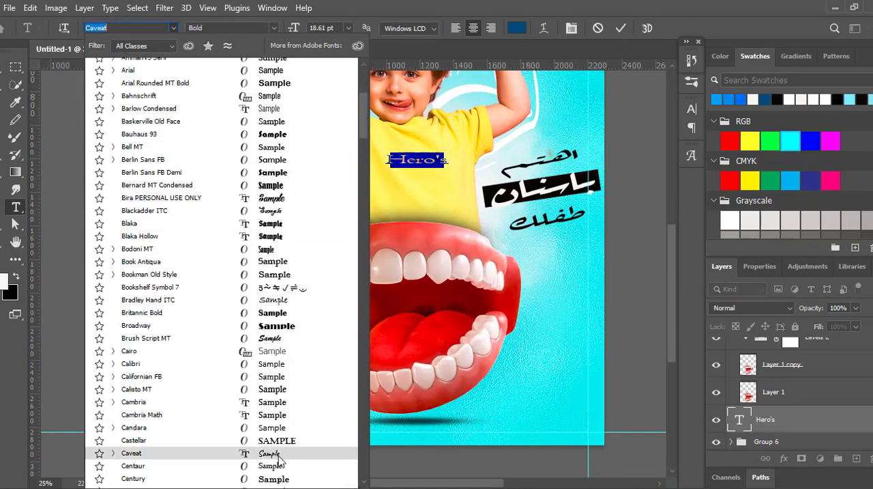
left_click(310, 340)
- Place the Hero's text inside the upper part of the blue loop, scaled to fit and tilted slightly upward
mouse_move(424, 173)
left_mouse_down()
mouse_move(279, 245)
mouse_move(317, 230)
mouse_move(288, 220)
left_mouse_up()
left_click(621, 28)
key("ctrl+t")
left_click(644, 28)
- Expand Group 6 and check the line-art layers inside it
left_click(732, 441)
left_click(766, 441)
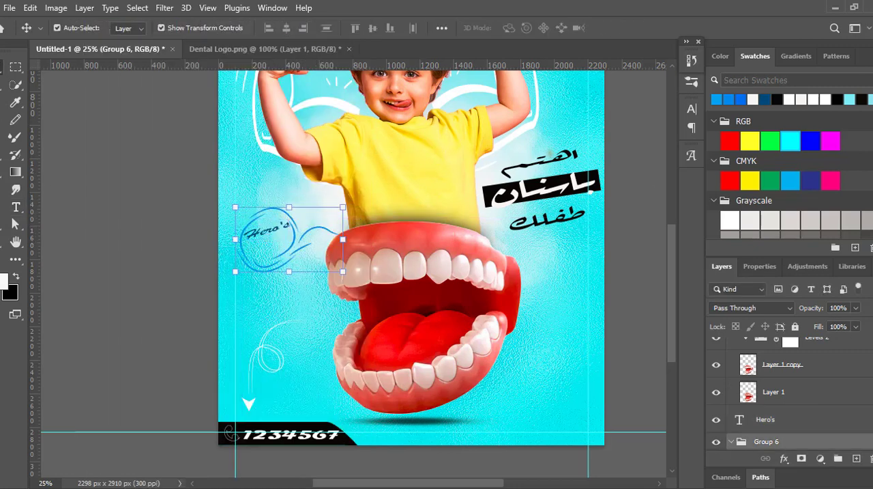
scroll(766, 437, "down", 5)
scroll(766, 437, "up", 2)
scroll(717, 413, "up", 2)
left_click(765, 408)
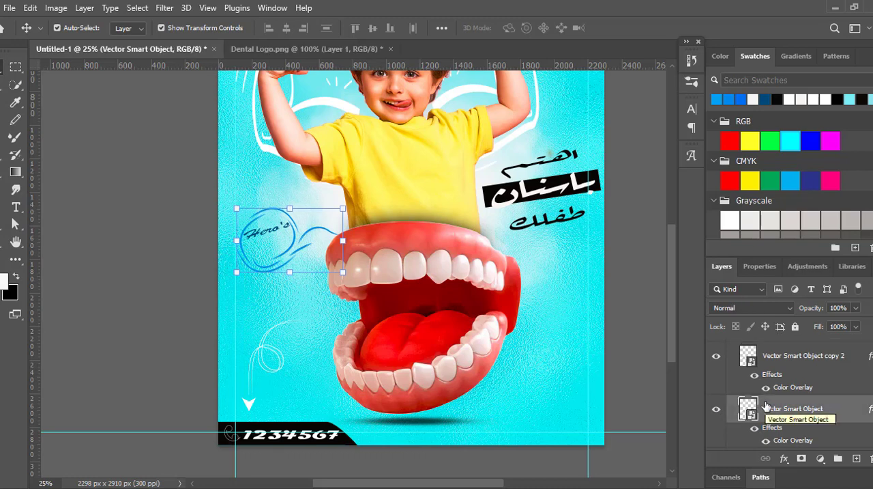
left_click(636, 306)
- Add a second text layer reading "smaile" in Berlin Sans FB Demi Bold at 19 pt
key("t")
left_click(259, 246)
right_click(259, 246)
left_click(320, 278)
left_click_drag(256, 245, 115, 243)
key("BackSpace")
key("ctrl+a")
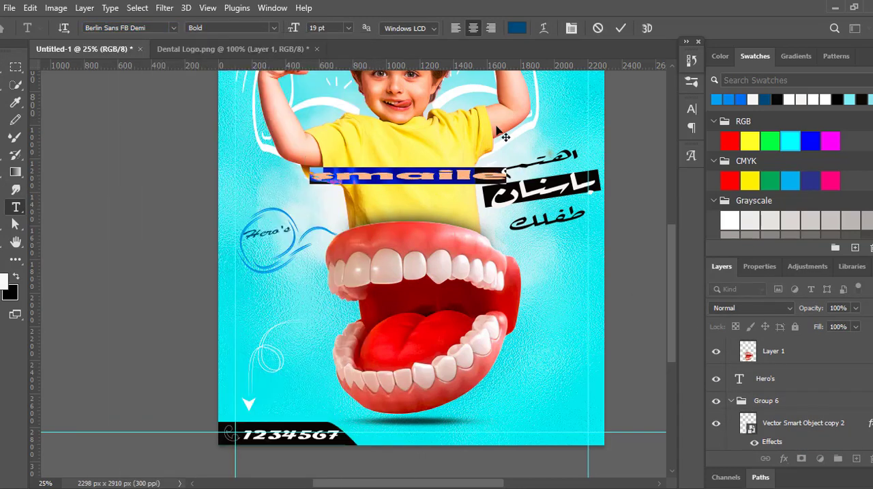
- Set the smaile text colour to near-white e1ebf5
left_click(517, 27)
left_click_drag(574, 273, 551, 257)
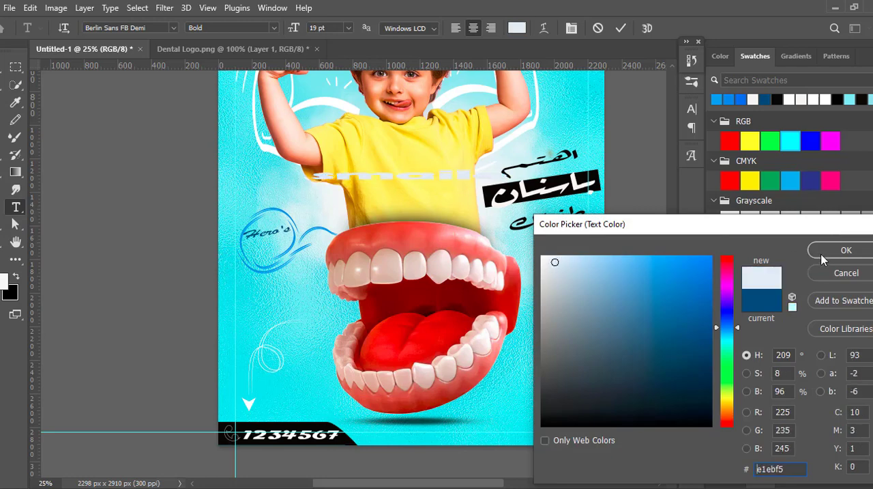
left_click(844, 249)
- Scale down the smaile text, tilt it slightly and place it under Hero's inside the blue loop
key("ctrl+Return")
left_click_drag(506, 174, 298, 258)
left_click(644, 27)
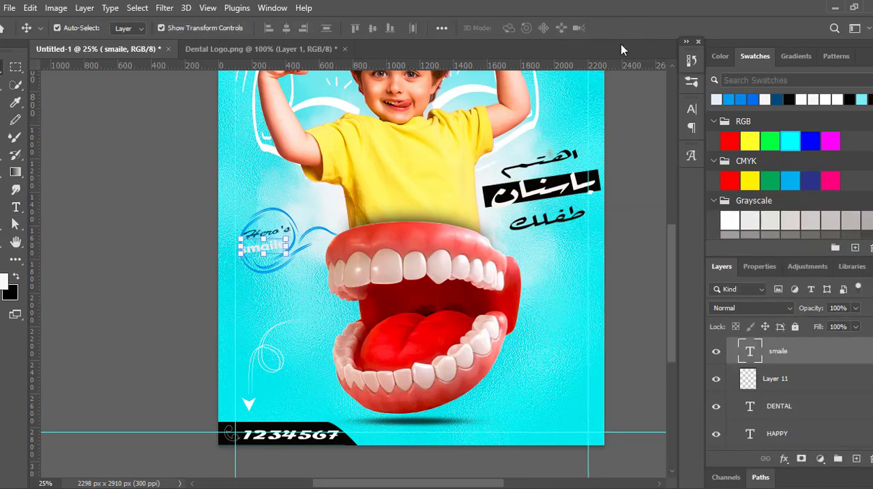
- Recolour the smaile text to the light blue of the loop line art
left_click(249, 253)
left_click(264, 246)
left_click(753, 99)
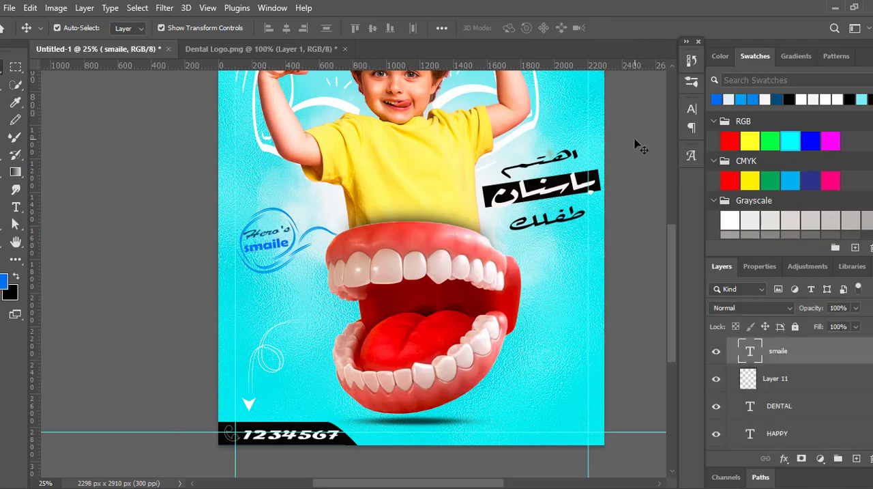
left_click(639, 145)
left_click(264, 248)
left_click(645, 123)
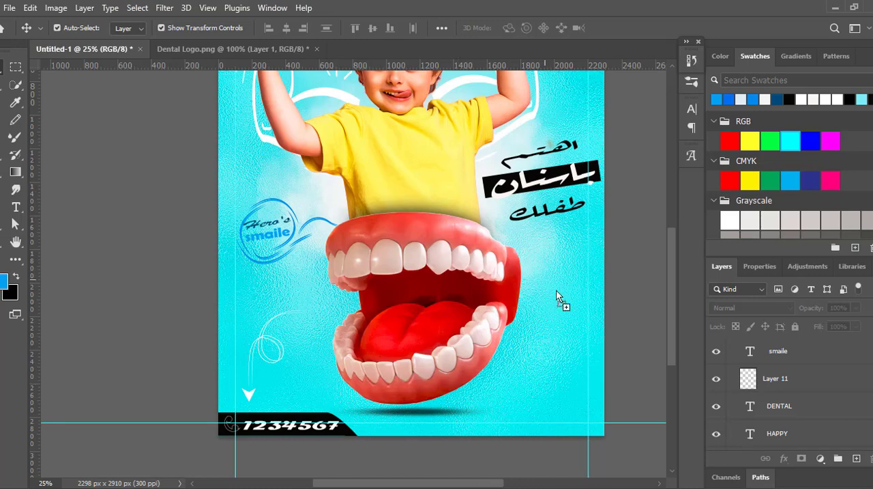
- Place the black dot-pattern graphic at the poster's upper-left corner along the left margin guide
left_click_drag(557, 291, 555, 290)
left_click_drag(672, 281, 672, 238)
left_click_drag(556, 417, 248, 109)
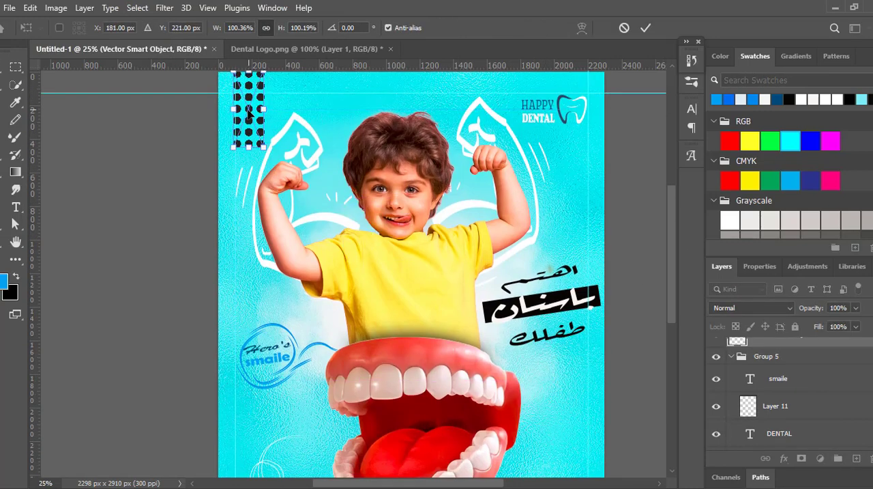
left_click(645, 27)
- Rasterize the dot pattern and erase its rightmost column of dots within a rectangular selection
left_click(16, 66)
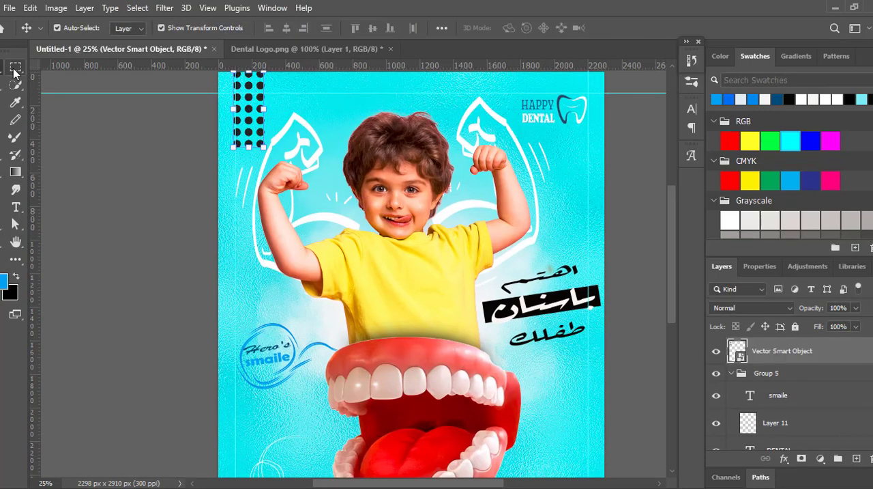
left_click_drag(258, 154, 266, 73)
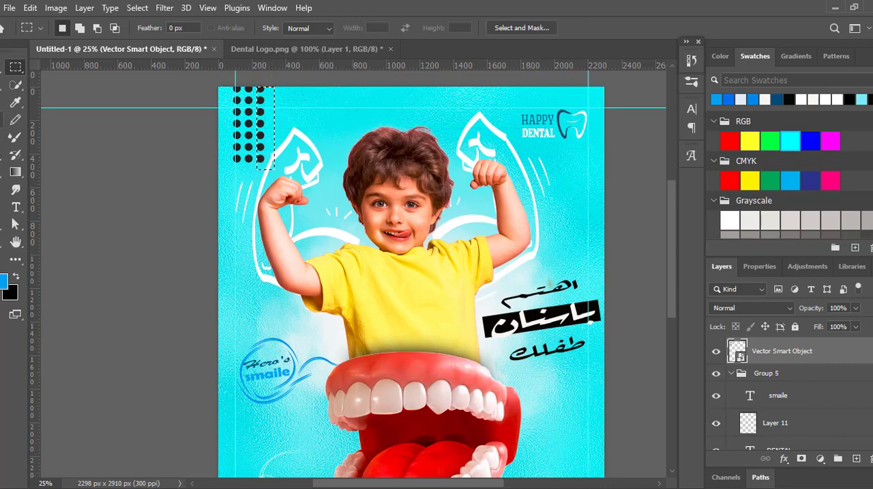
key("e")
left_click(267, 155)
left_click(420, 205)
mouse_move(260, 158)
left_mouse_down()
mouse_move(260, 100)
mouse_move(224, 92)
mouse_move(278, 108)
left_mouse_up()
- Erase the rows of dots above the top margin guide and clear the selection
key("m")
key("e")
left_click_drag(263, 98, 221, 99)
key("v")
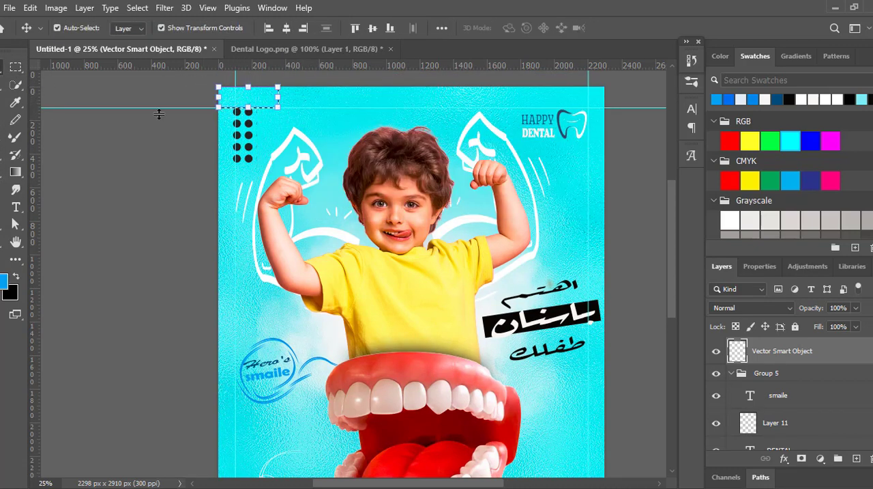
left_click(159, 115)
key("m")
left_click_drag(97, 97, 86, 94)
key("Return")
key("v")
- Apply a light blue 37a0f1 Color Overlay to the dot pattern
left_click(249, 160)
left_click(784, 458)
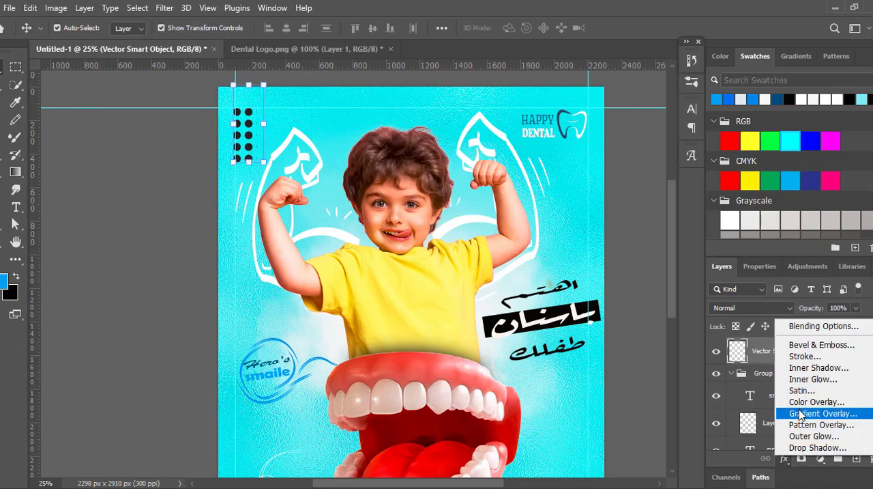
left_click(812, 401)
left_click(835, 105)
- Duplicate the blue dot pattern and place a slightly smaller copy near the poster's lower-right corner
scroll(248, 117, "down", 2)
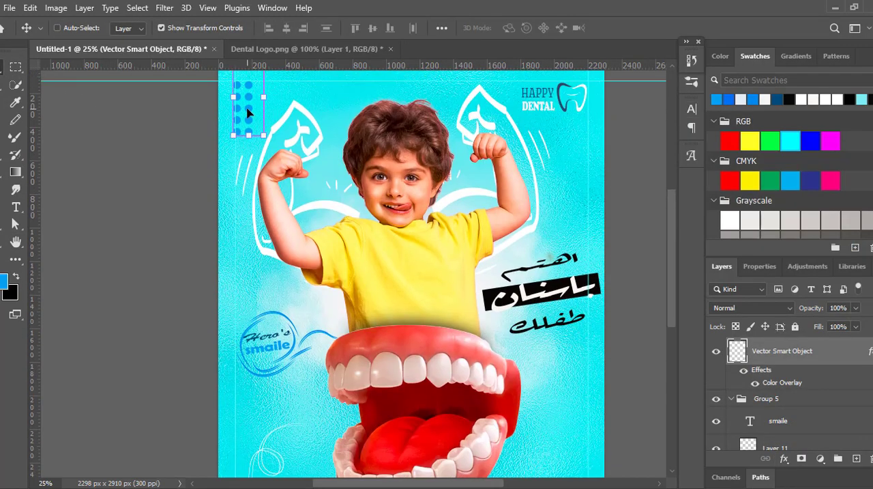
scroll(312, 168, "down", 4)
left_click(567, 346)
left_click(656, 331)
key("ctrl+v")
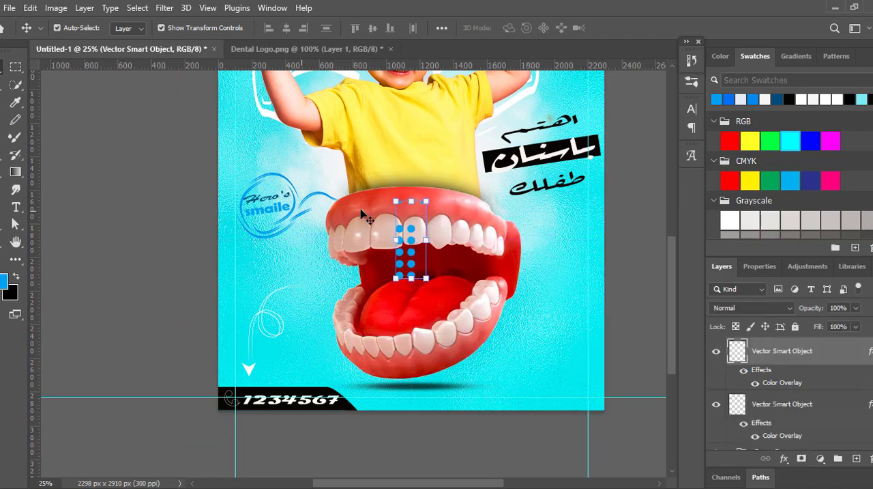
left_click_drag(433, 204, 400, 284)
left_click_drag(416, 232, 574, 374)
key("Return")
- Change the lower-right dot pattern's Color Overlay to near-white
left_click(784, 458)
left_click(809, 413)
left_click(691, 130)
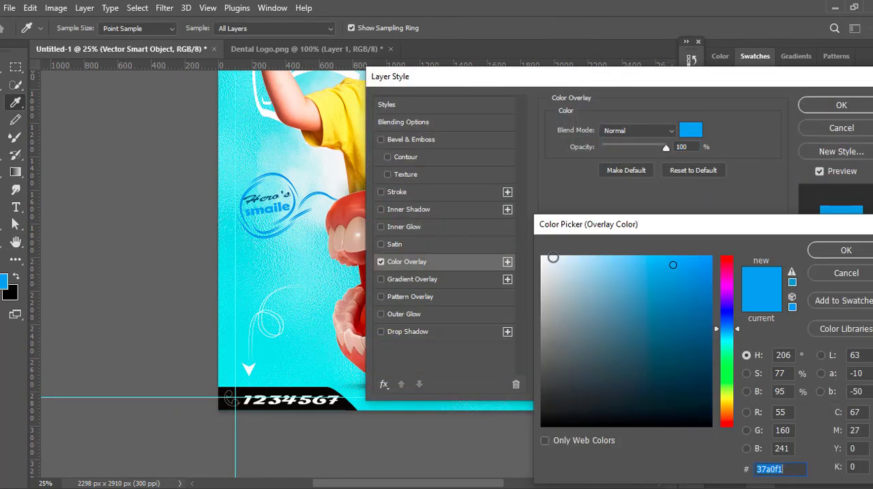
left_click(551, 258)
left_click(846, 250)
left_click(845, 105)
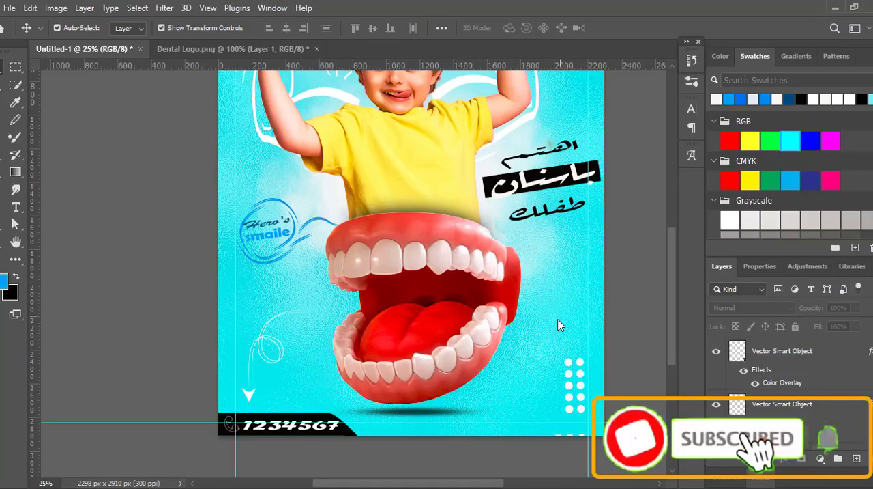
- Place the triple upward-arrow graphic to the right of the teeth, above the white dots
left_click_drag(559, 322, 571, 293)
left_click_drag(673, 311, 681, 290)
left_click(645, 28)
- Apply a light blue 6ab9f6 Color Overlay to the triple upward-arrow graphic beside the teeth
left_click(784, 459)
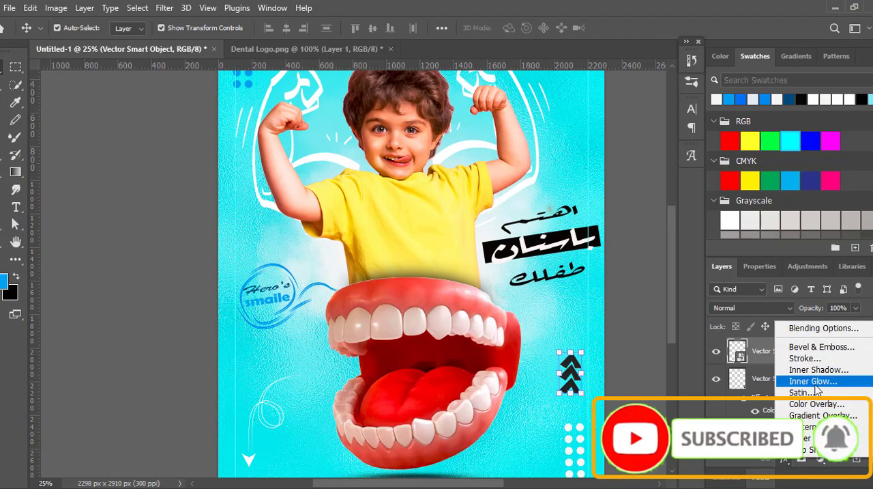
left_click(803, 404)
left_click_drag(708, 76, 774, 27)
left_click(754, 75)
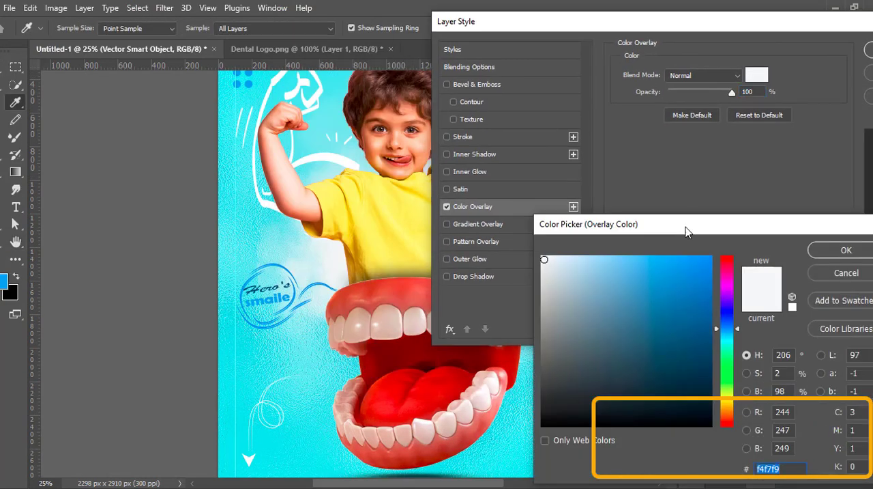
left_click(714, 229)
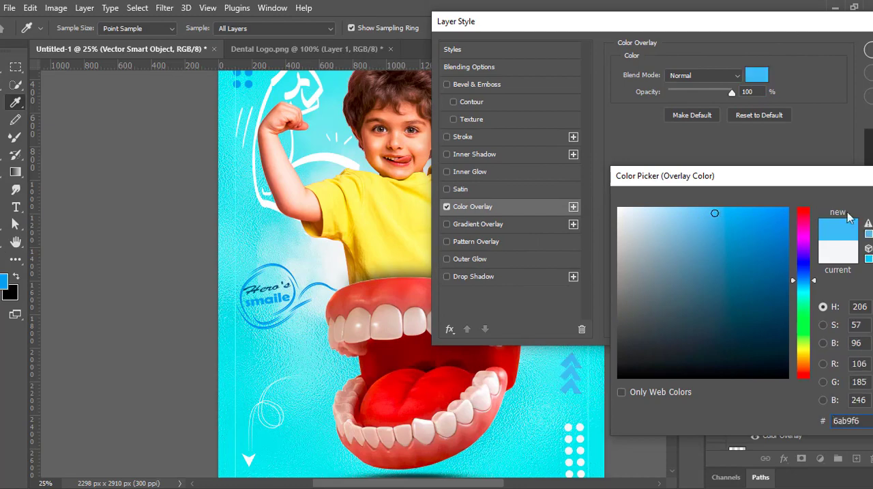
left_click(872, 198)
left_click(872, 50)
- Nudge the lower-right white dot pattern and the blue arrows slightly right and down, closer to the right margin guide
left_click_drag(677, 243, 678, 228)
key("space")
left_click_drag(420, 312, 351, 224)
left_click(528, 389)
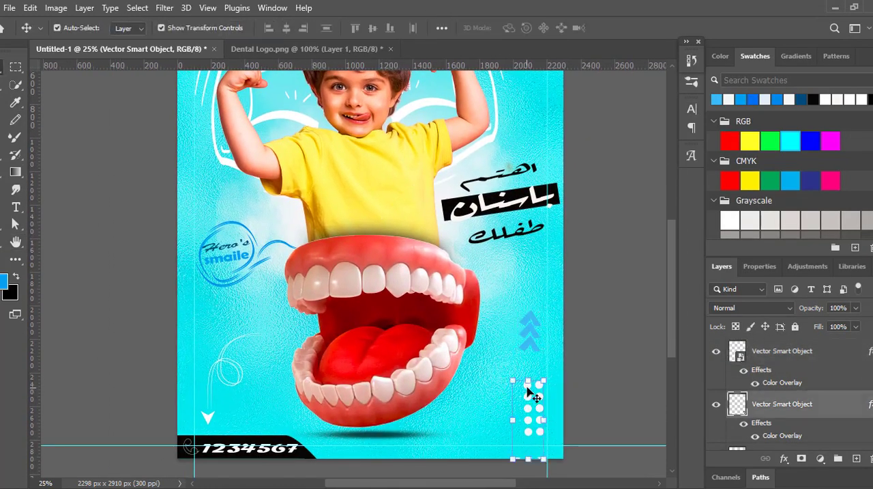
left_click(624, 313)
left_click(534, 323)
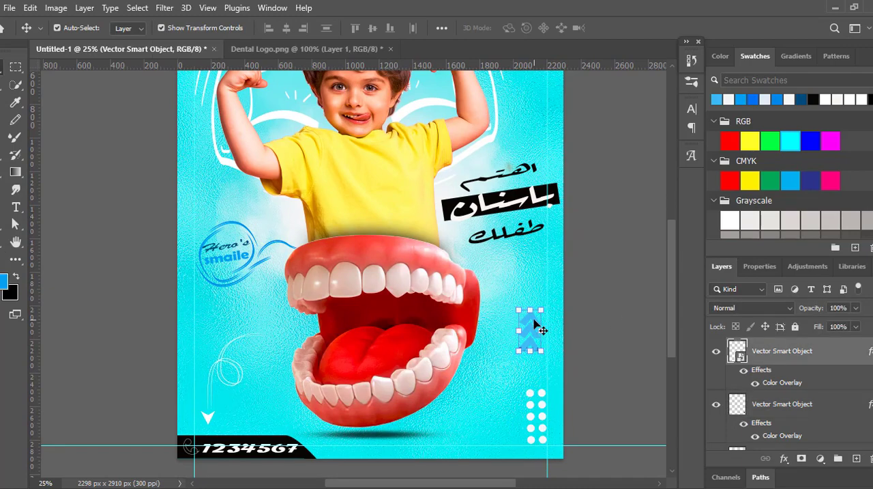
left_click(618, 313)
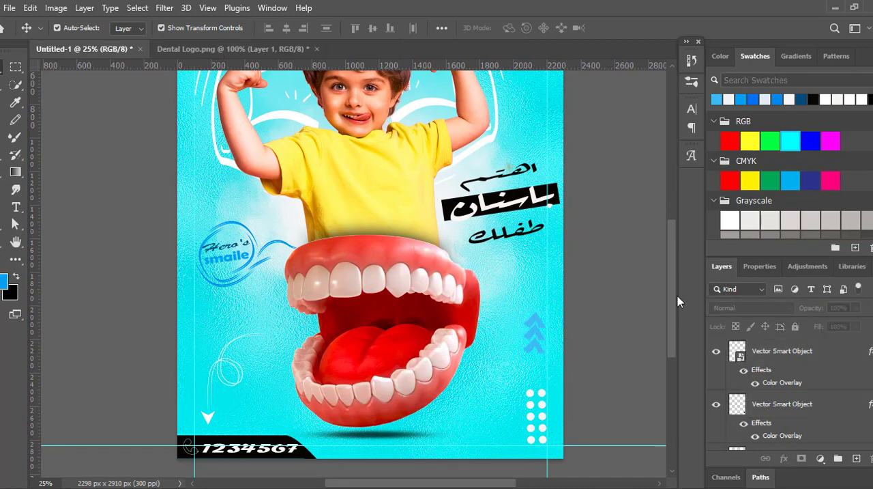
- Set the blend mode of the shadow shape where the boy's shirt meets the upper gums to Hue
left_click(17, 241)
left_click_drag(422, 302, 409, 335)
key("v")
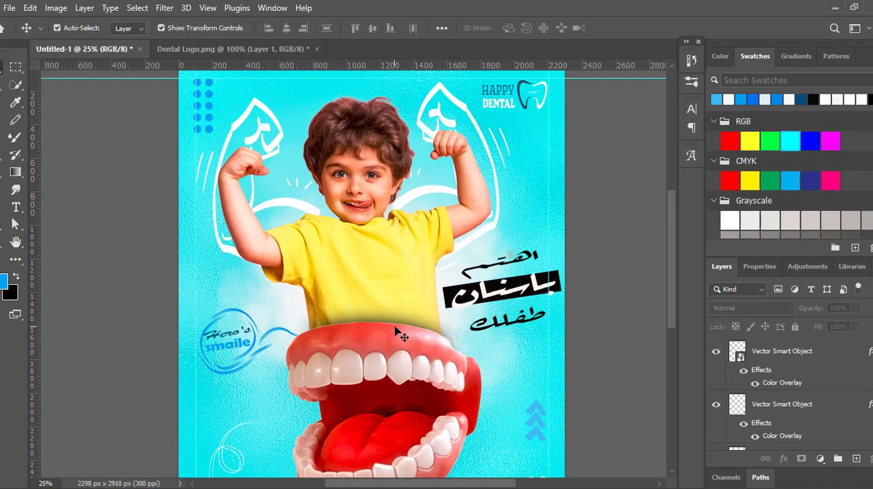
left_click(399, 332)
left_click(747, 308)
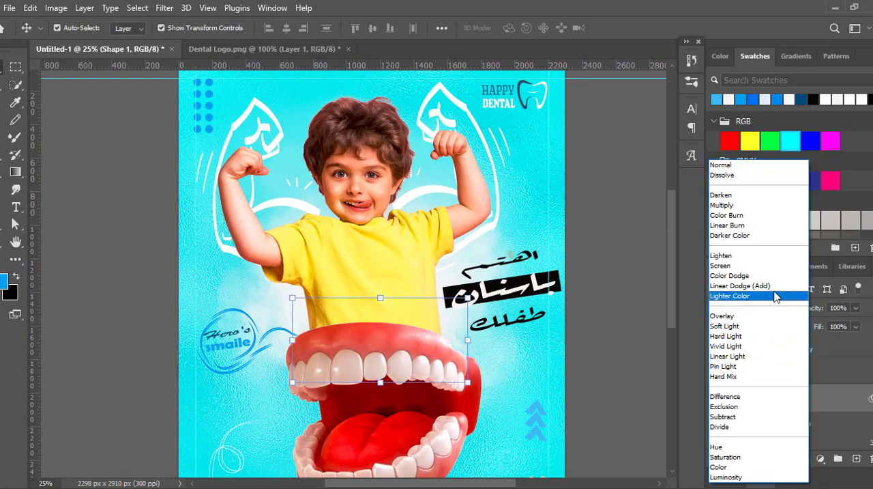
left_click(761, 446)
left_click(656, 256)
mouse_move(673, 252)
left_mouse_down()
mouse_move(686, 324)
mouse_move(678, 209)
mouse_move(671, 302)
mouse_move(662, 246)
left_mouse_up()
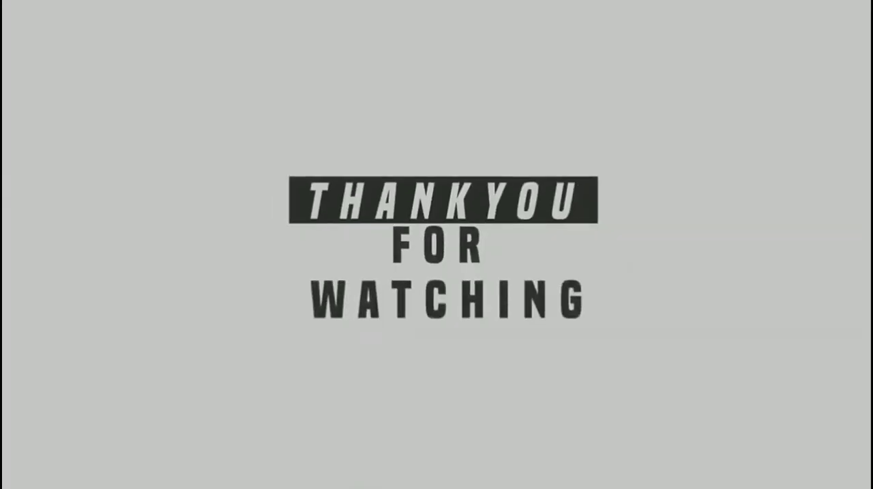